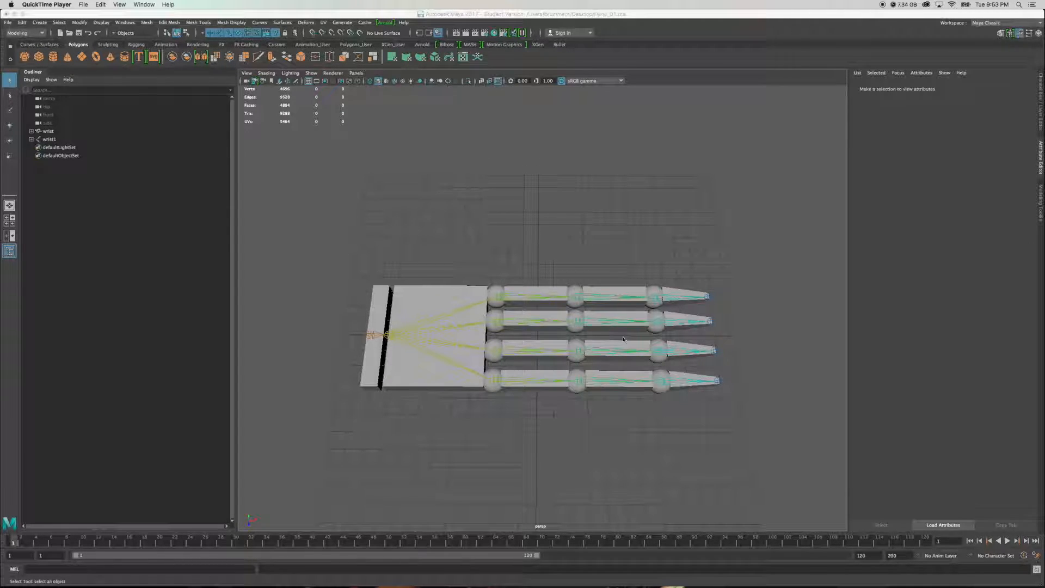
Step: Rotate the index finger's base, middle and end joints around Z by about 35, 44 and 19 degrees to curl it
click(377, 342)
alt+drag(543, 405, 520, 371)
click(360, 361)
click(496, 373)
key(e)
drag(547, 324, 502, 322)
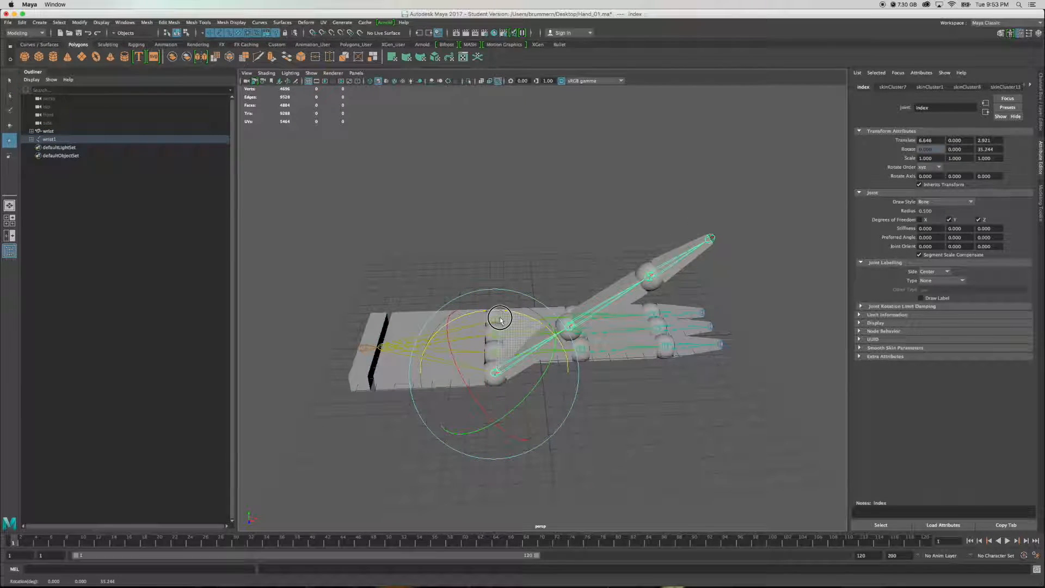
click(570, 325)
drag(572, 312, 593, 241)
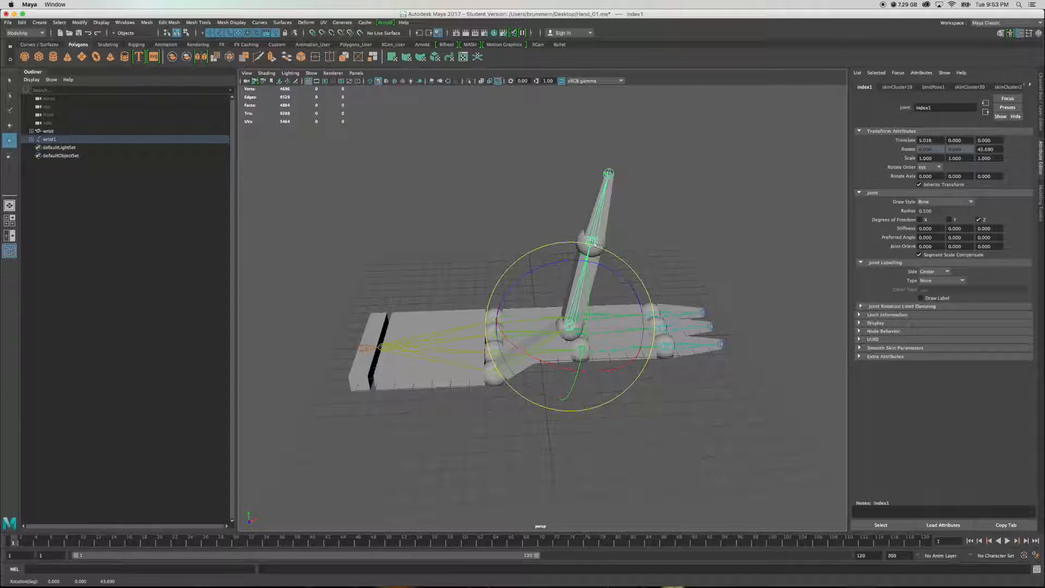
click(597, 246)
click(597, 245)
drag(541, 196, 541, 252)
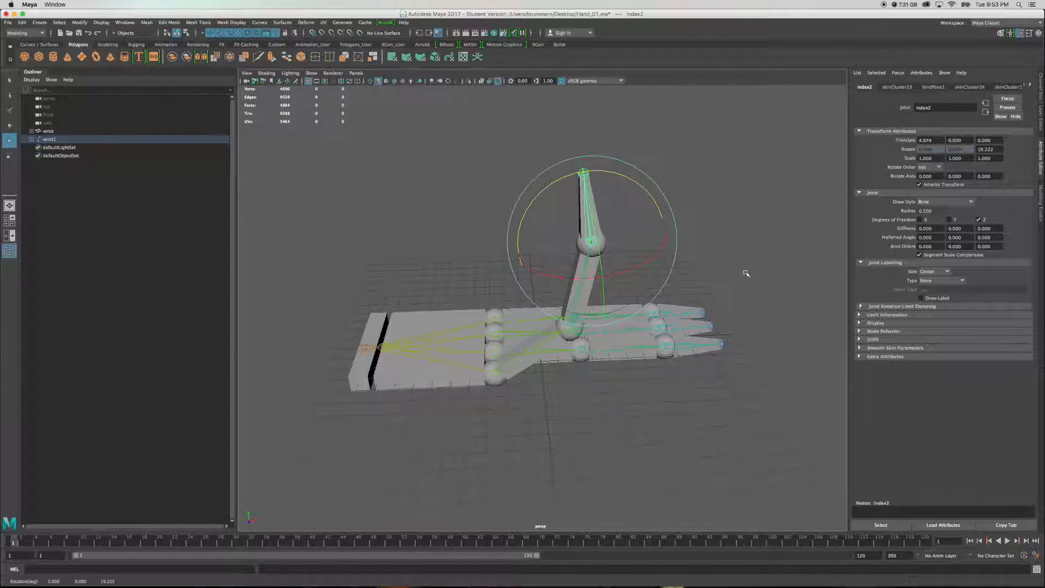
Step: Undo the index finger's joint rotations and clear the selection
key(ctrl+z)
key(ctrl+z)
key(ctrl+z)
key(ctrl+z)
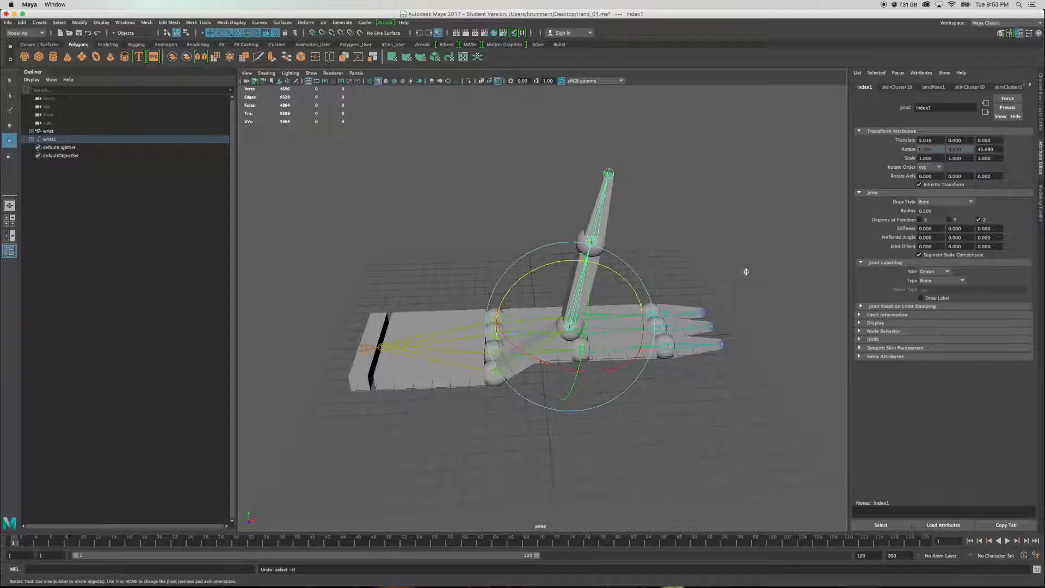
key(ctrl+z)
key(ctrl+z)
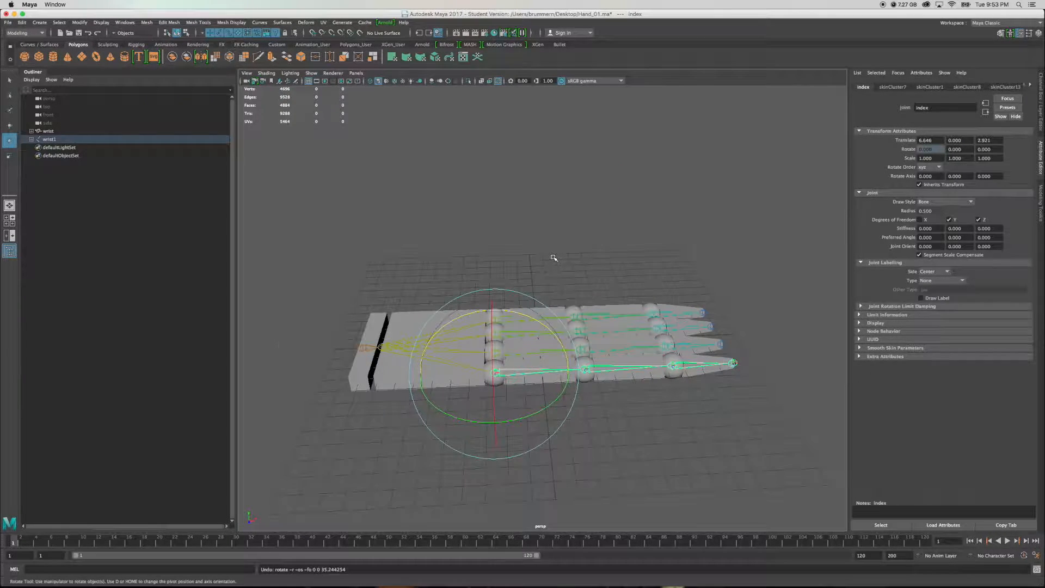
key(ctrl+z)
click(499, 237)
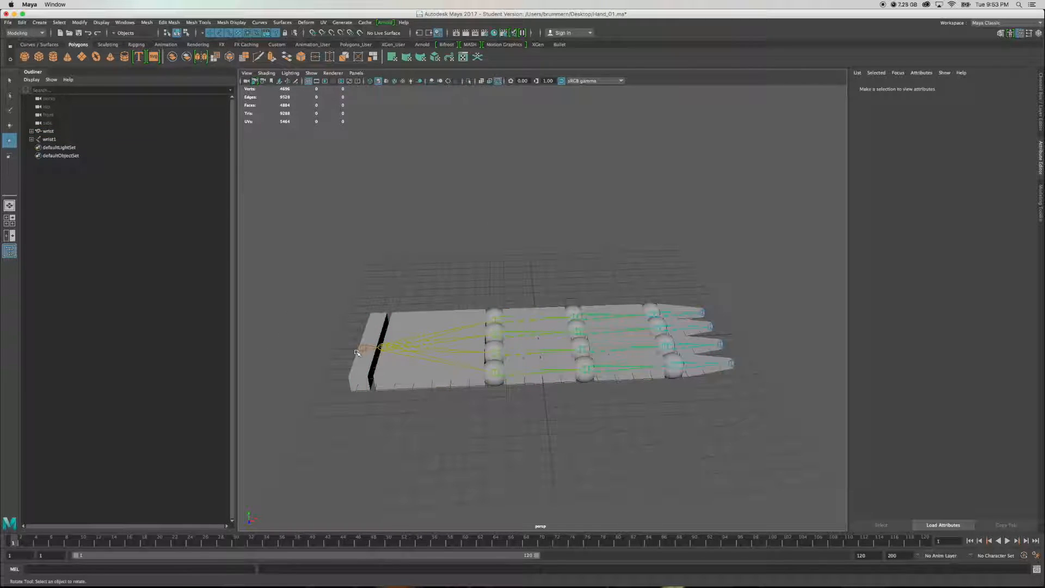
Step: Select the wrist1 root joint and activate the Move tool
click(362, 349)
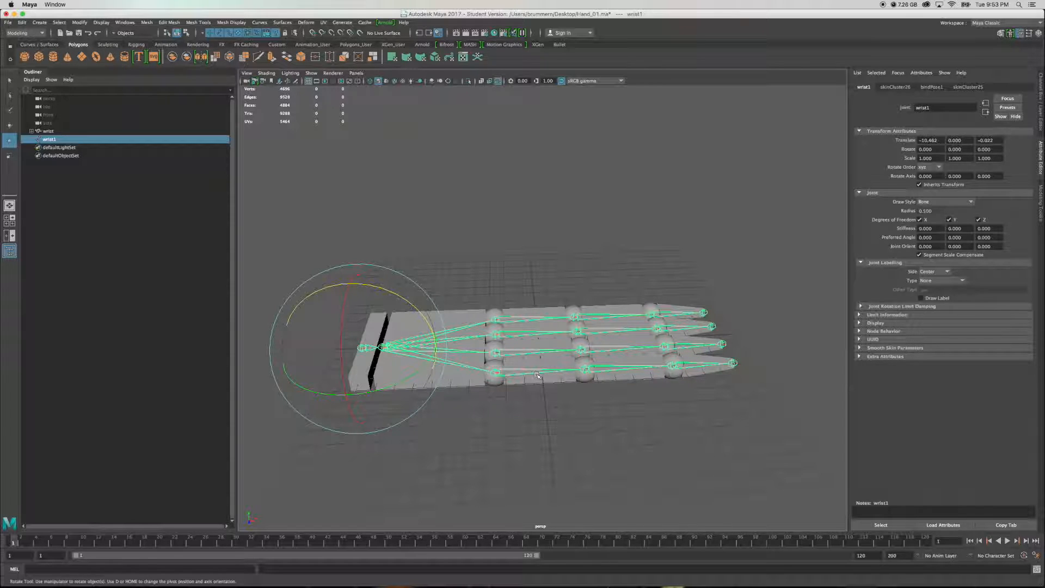
alt+drag(577, 358, 573, 382)
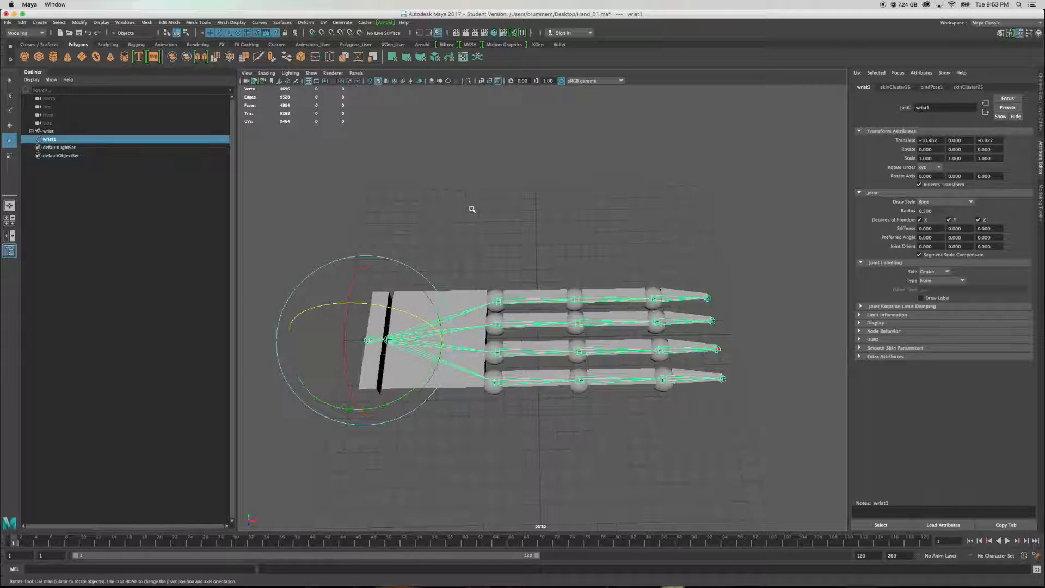
key(w)
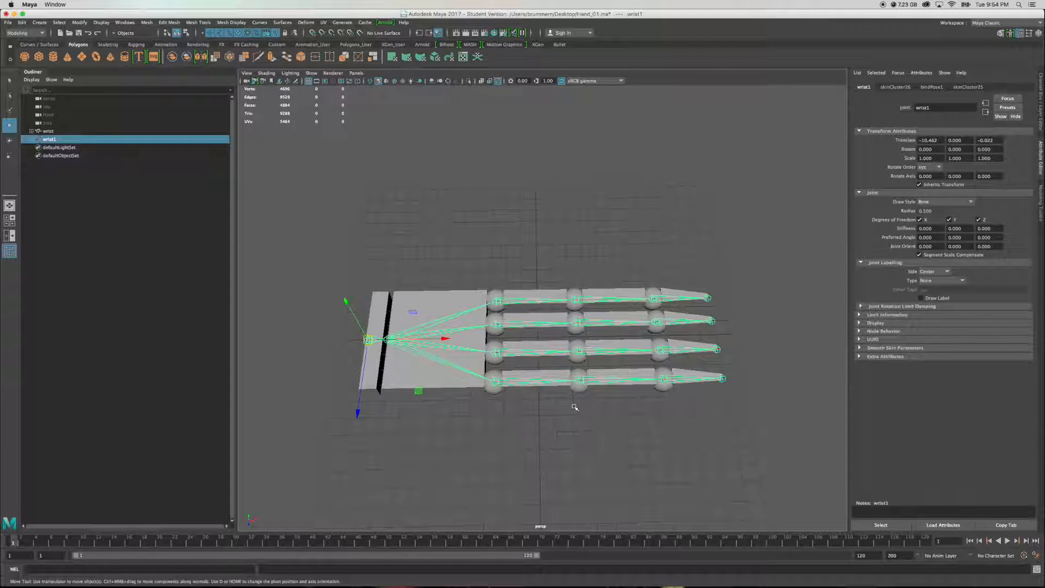
alt+drag(592, 436, 590, 434)
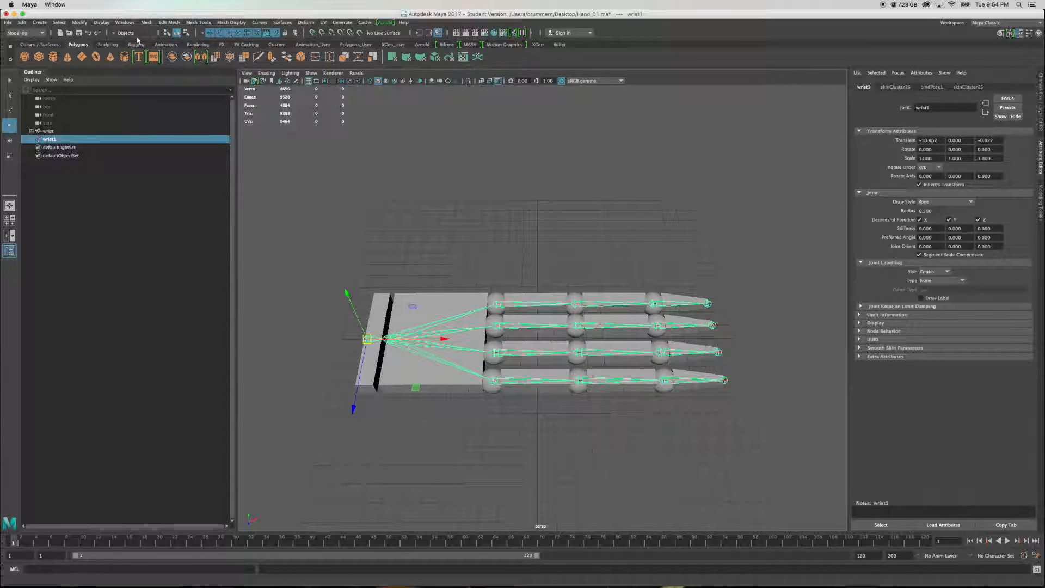
Step: Switch to the Animation command set, clear the selection and open the Set Driven Key window
click(41, 34)
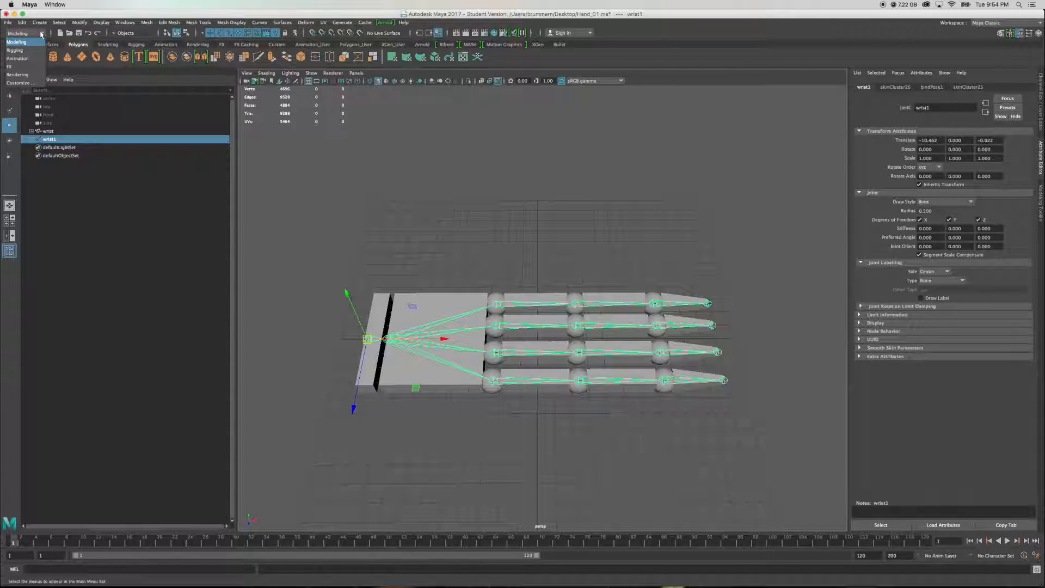
click(28, 59)
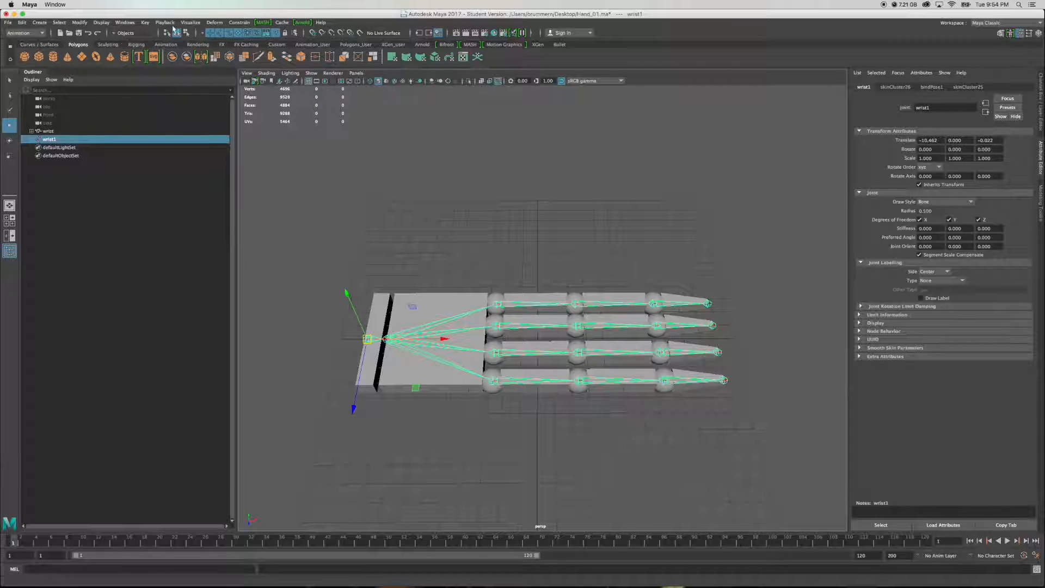
click(145, 22)
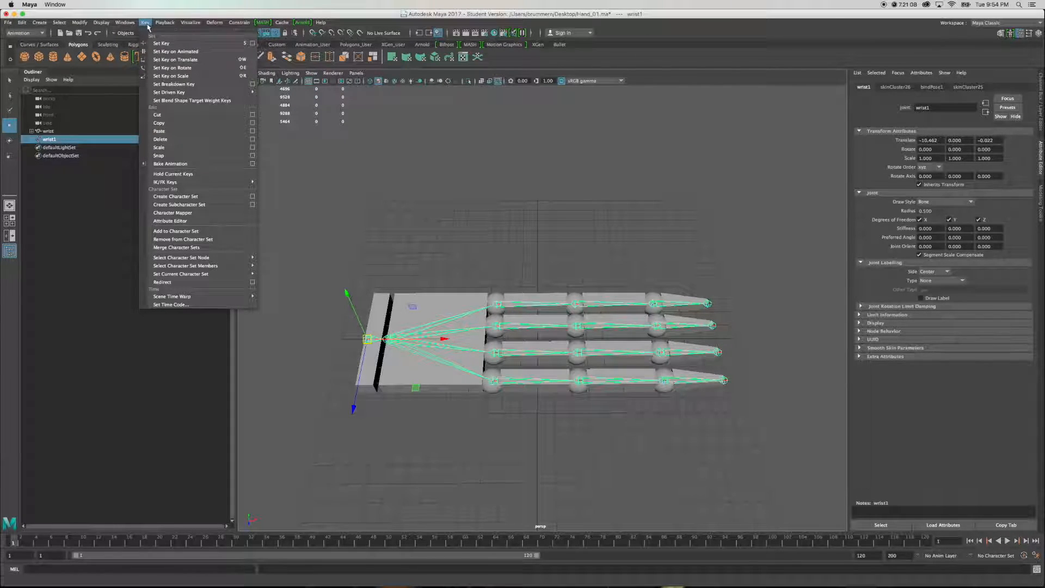
mouse_move(180, 94)
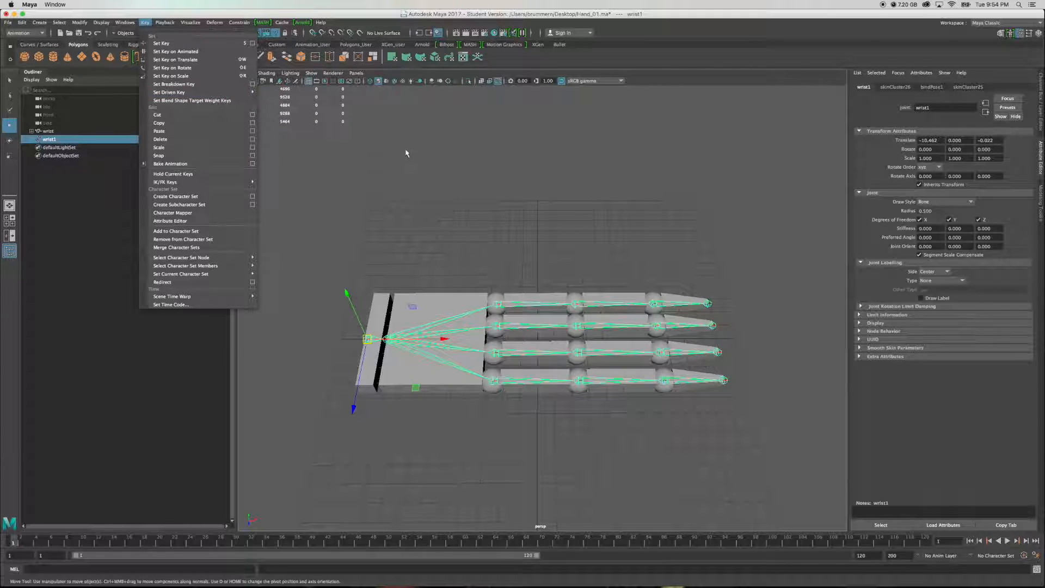
click(455, 189)
click(455, 187)
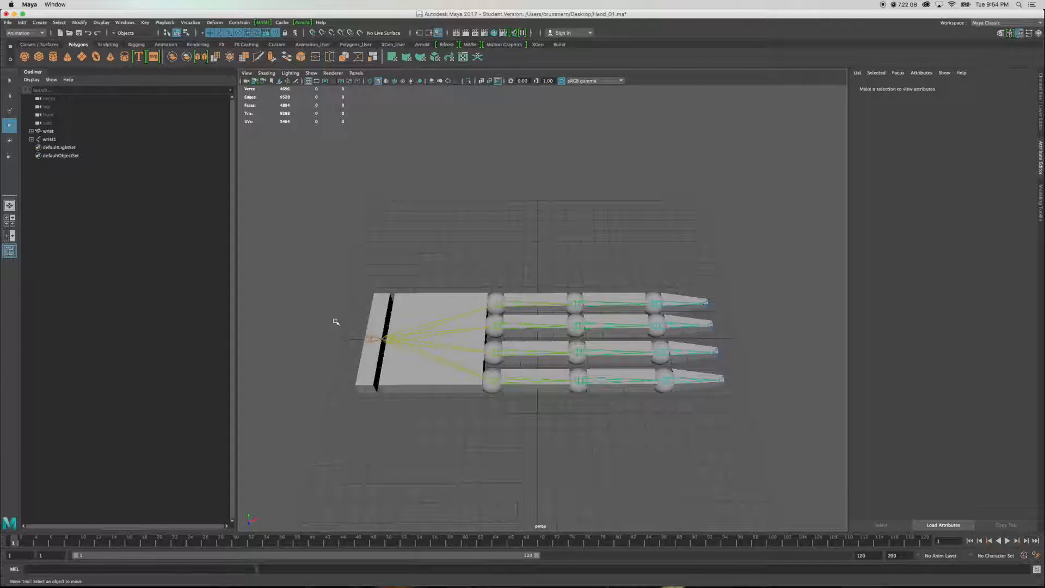
click(146, 23)
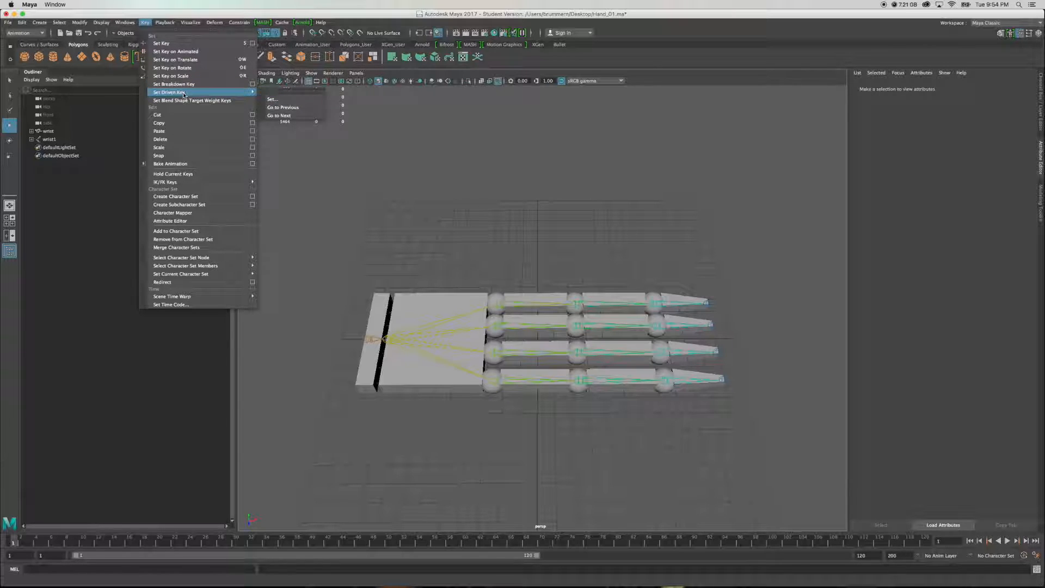
click(283, 102)
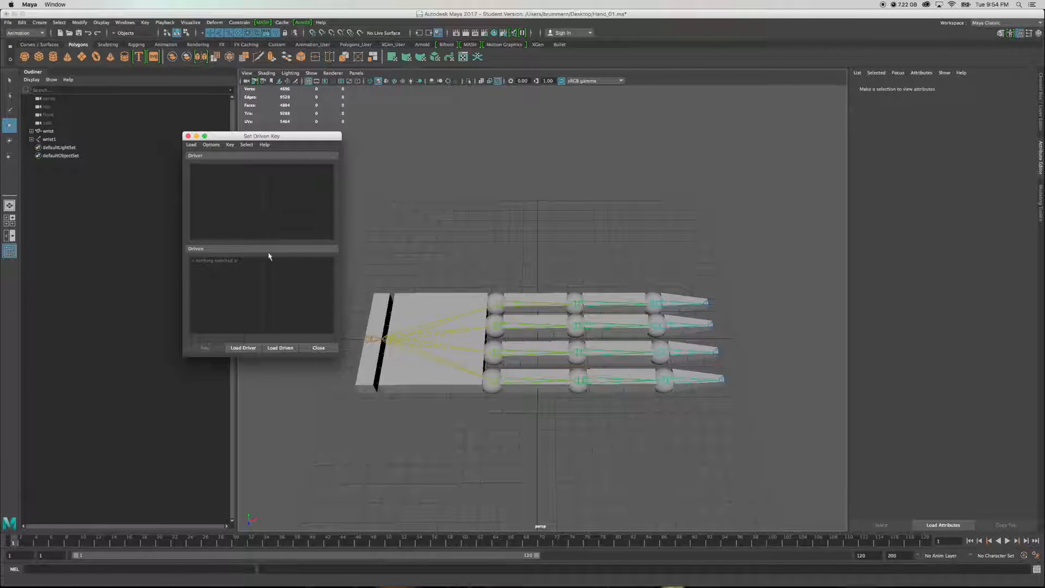
Step: Add a keyable float attribute named "Index Finger Curl" with a minimum of 0 to the wrist1 joint
click(366, 339)
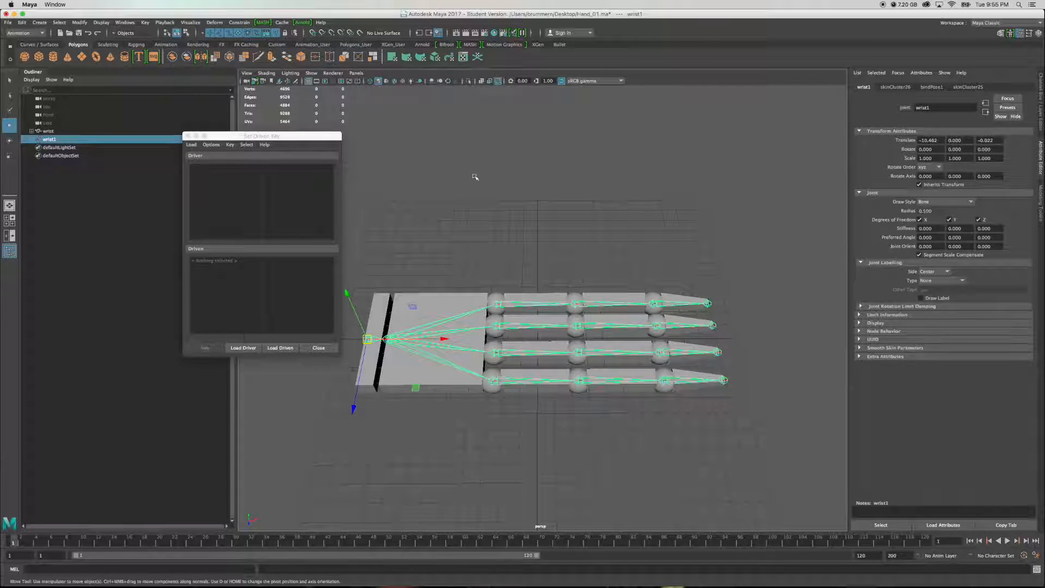
click(378, 361)
click(368, 340)
click(923, 76)
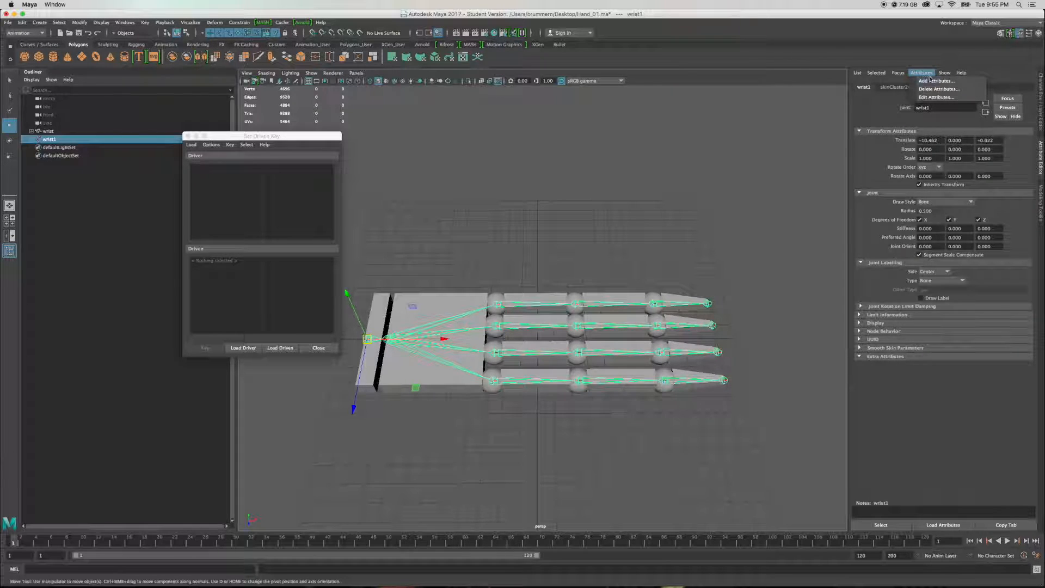
click(931, 81)
drag(538, 535, 552, 173)
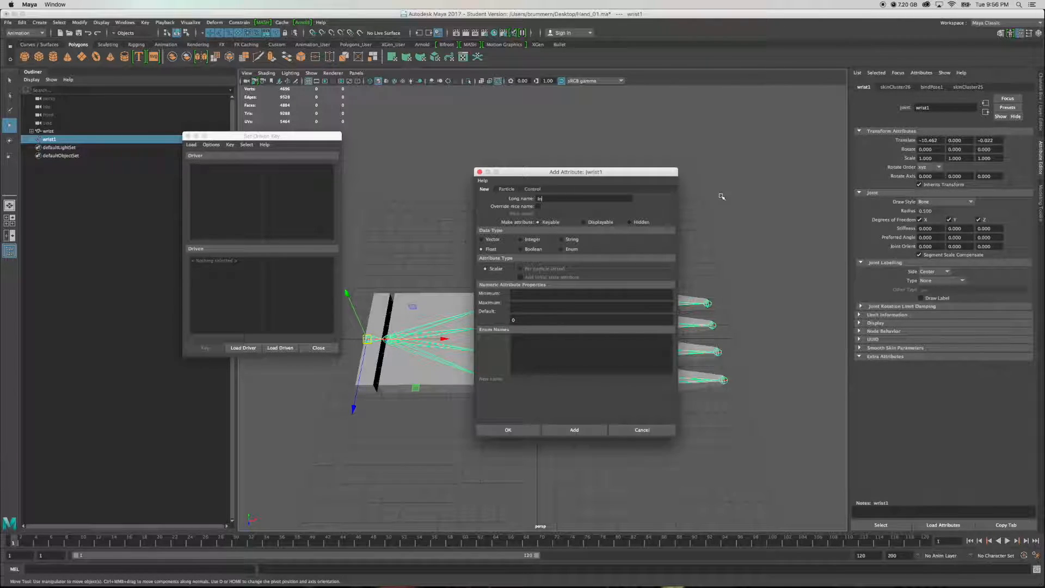
text(dex Finger Curl)
click(513, 293)
text(0)
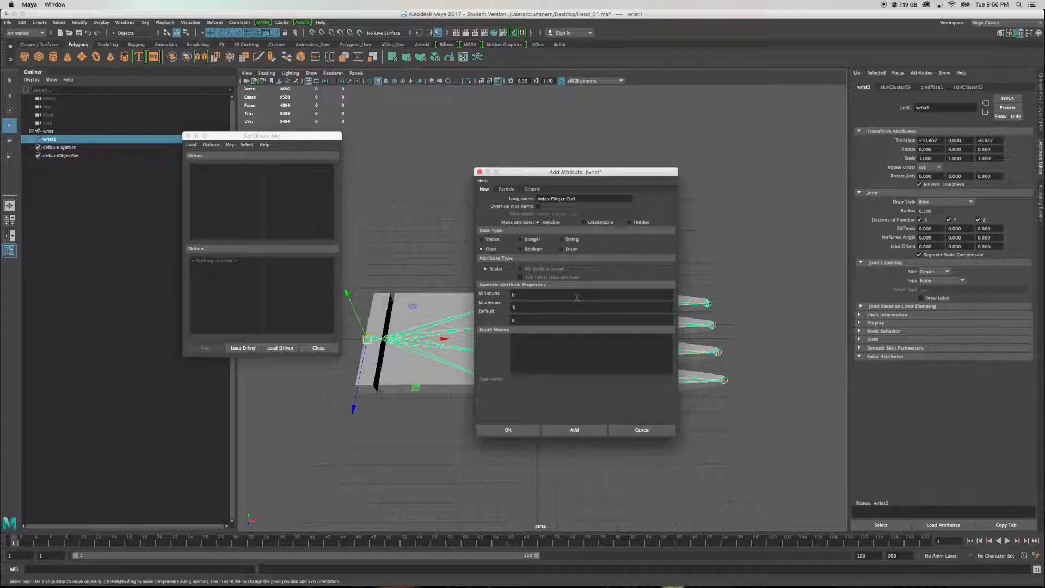
click(576, 431)
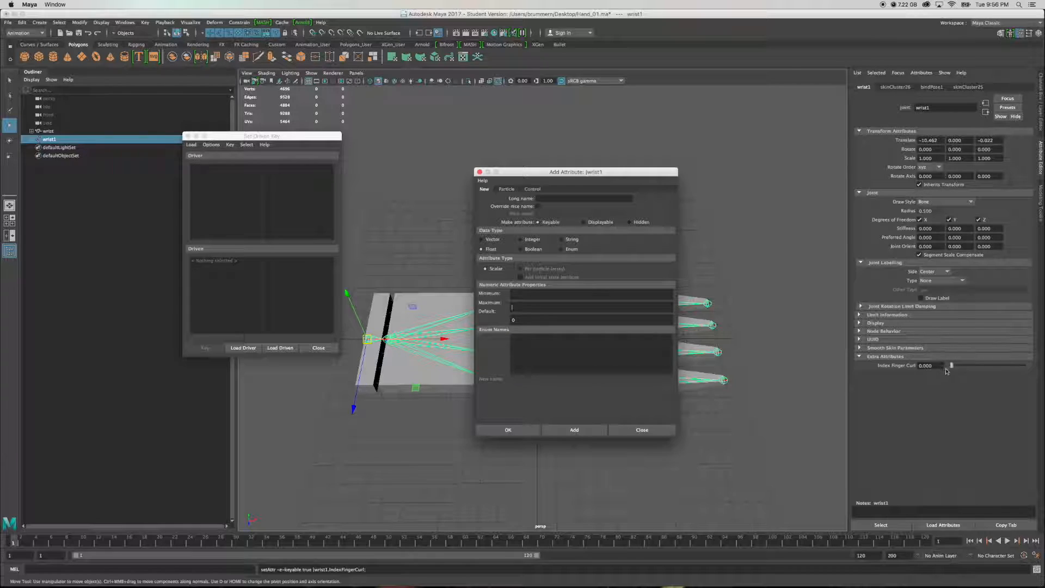
click(480, 172)
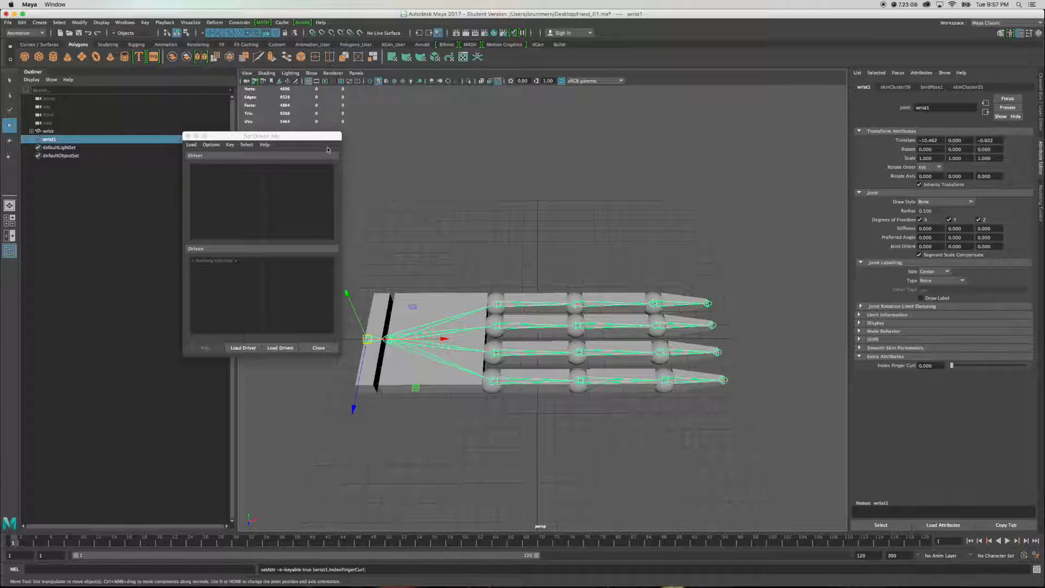
Step: Load the wrist1 joint as the driver for the driven key
click(313, 137)
click(444, 205)
click(367, 339)
click(243, 349)
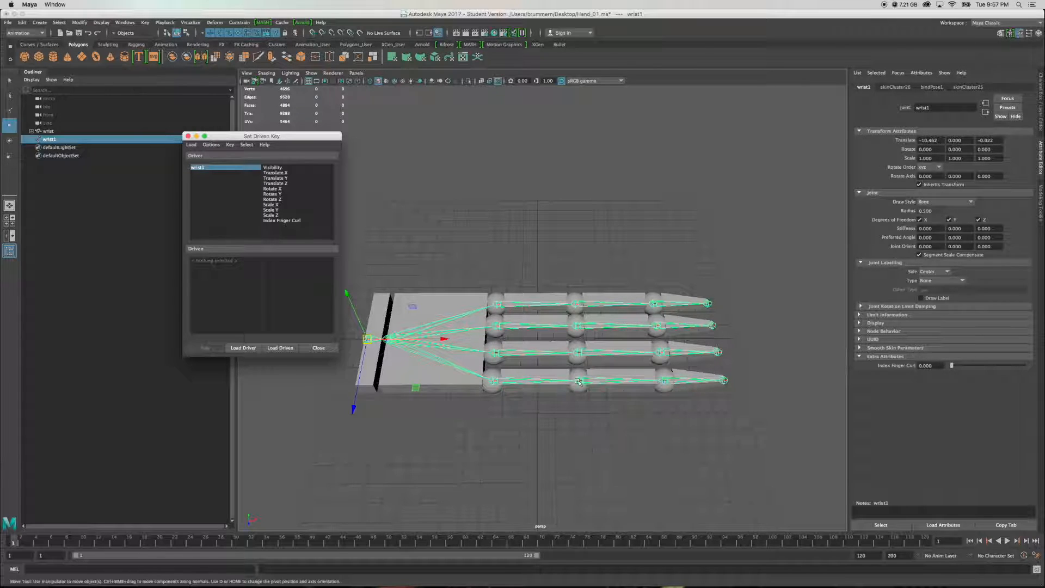
Step: Expand the wrist1 hierarchy down the index finger and load the joints index, index1 and index2 as driven objects
click(34, 139)
click(36, 148)
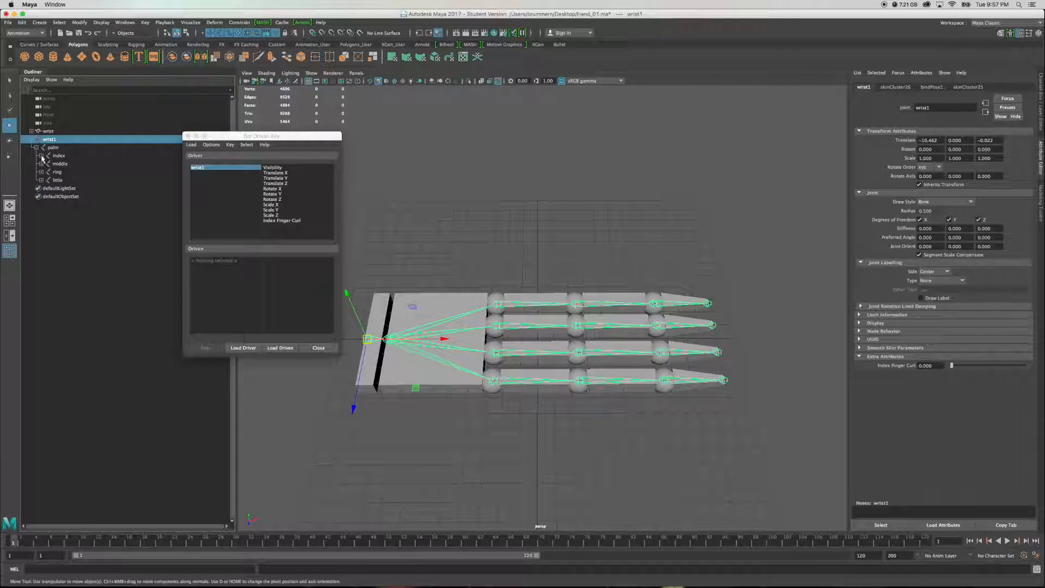
click(42, 155)
click(46, 164)
click(51, 172)
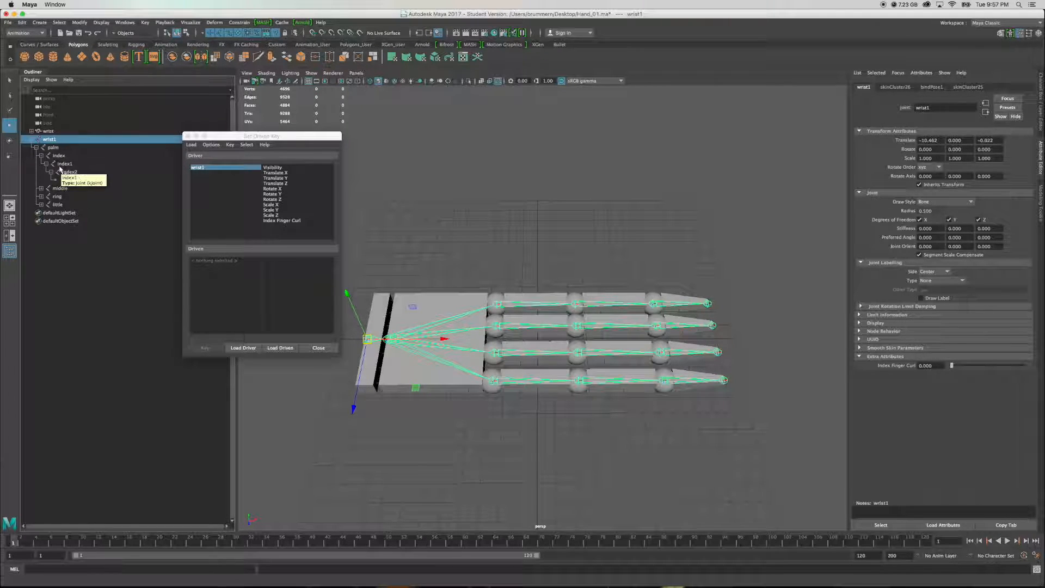
click(60, 158)
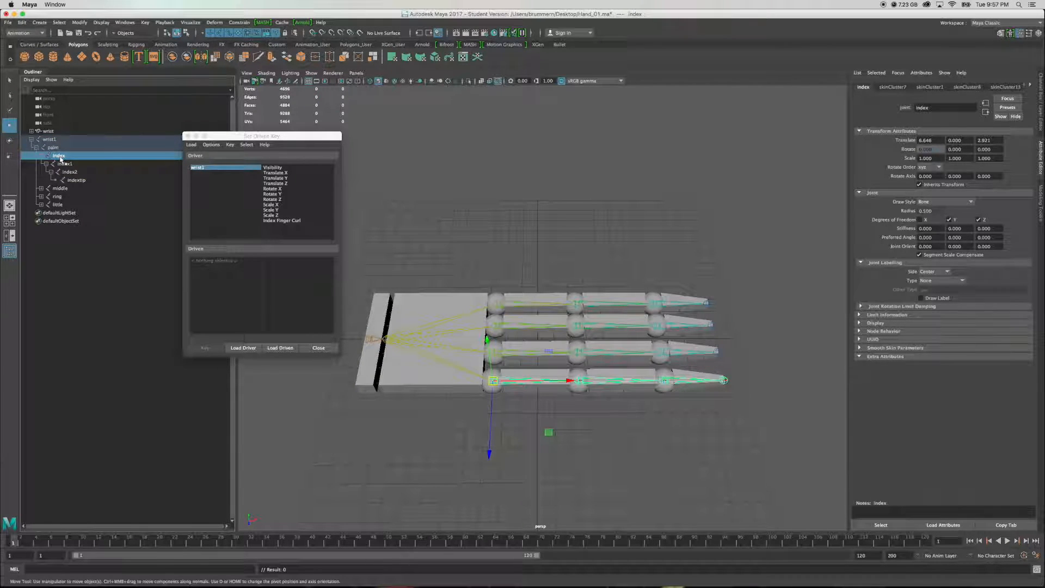
click(65, 164)
click(70, 172)
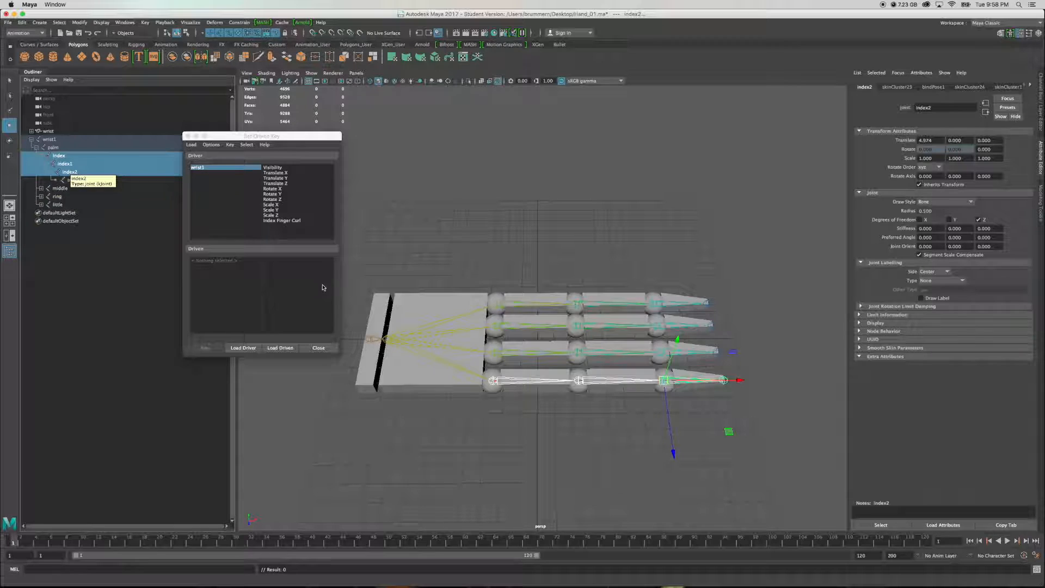
click(282, 349)
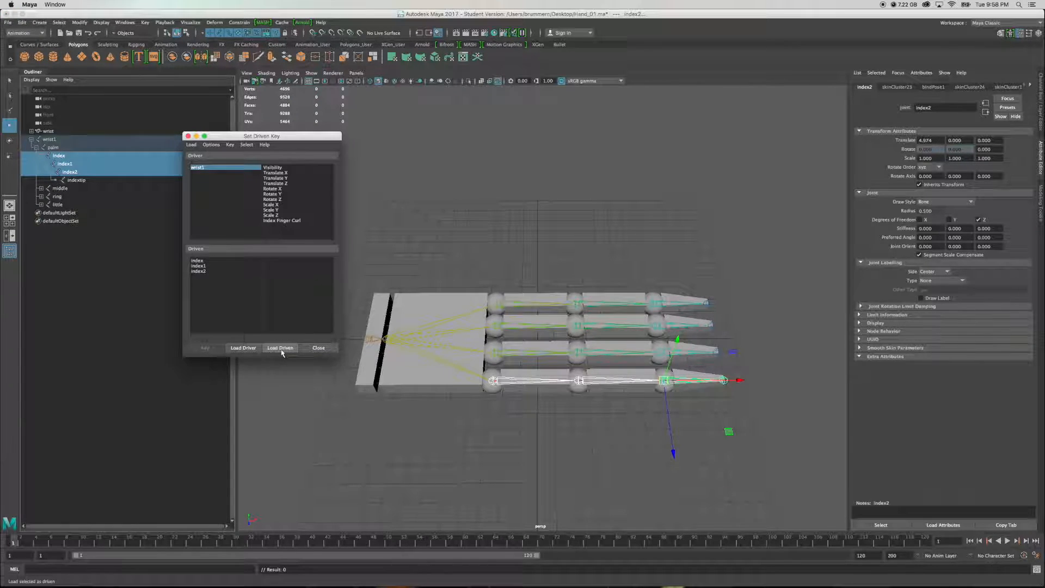
Step: Compare the attributes of the driven index joints, and choose Rotate Z for index, index1 and index2 together
drag(199, 262, 200, 273)
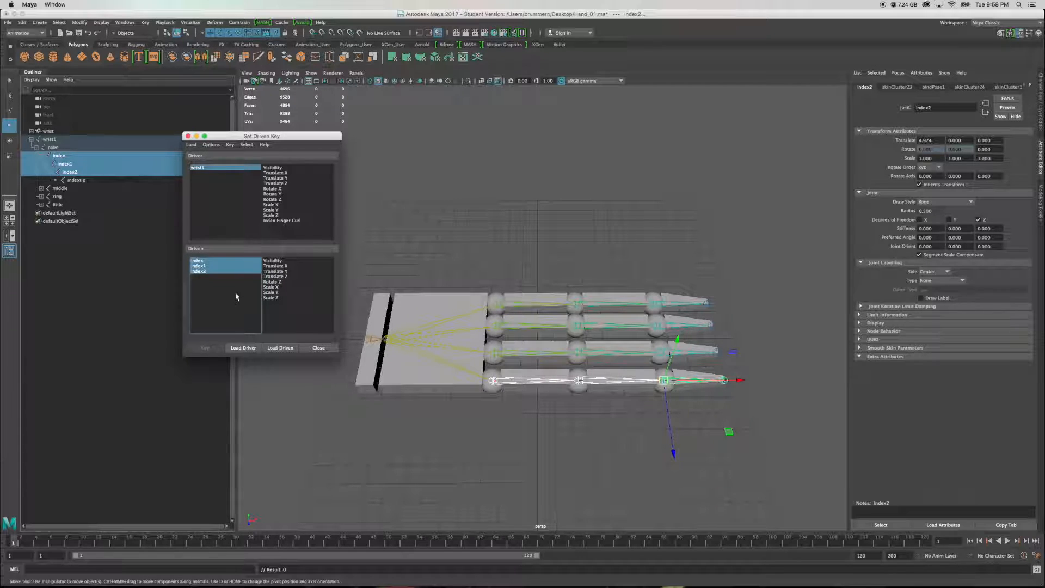
click(212, 262)
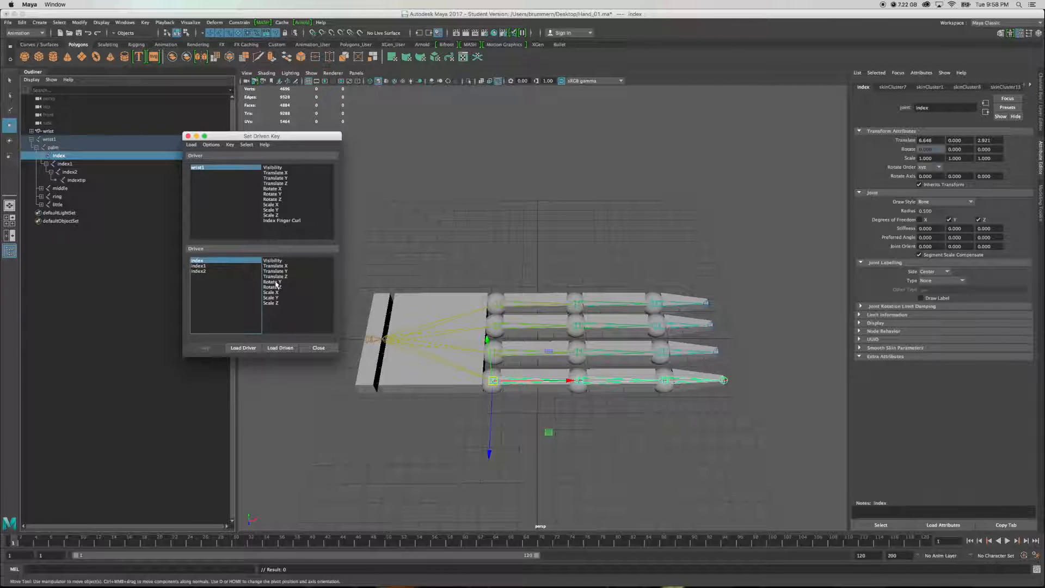
click(203, 266)
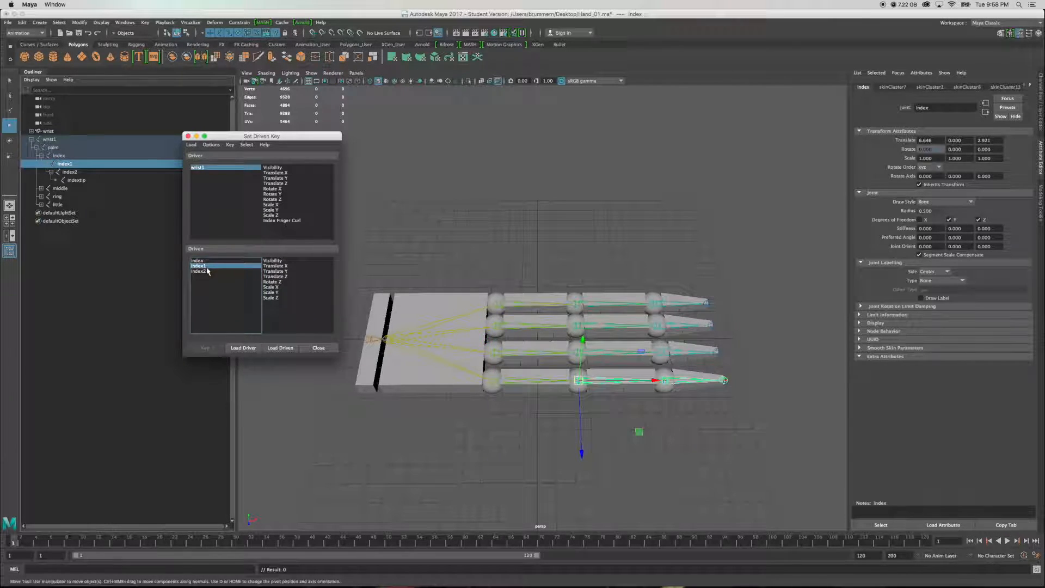
click(204, 272)
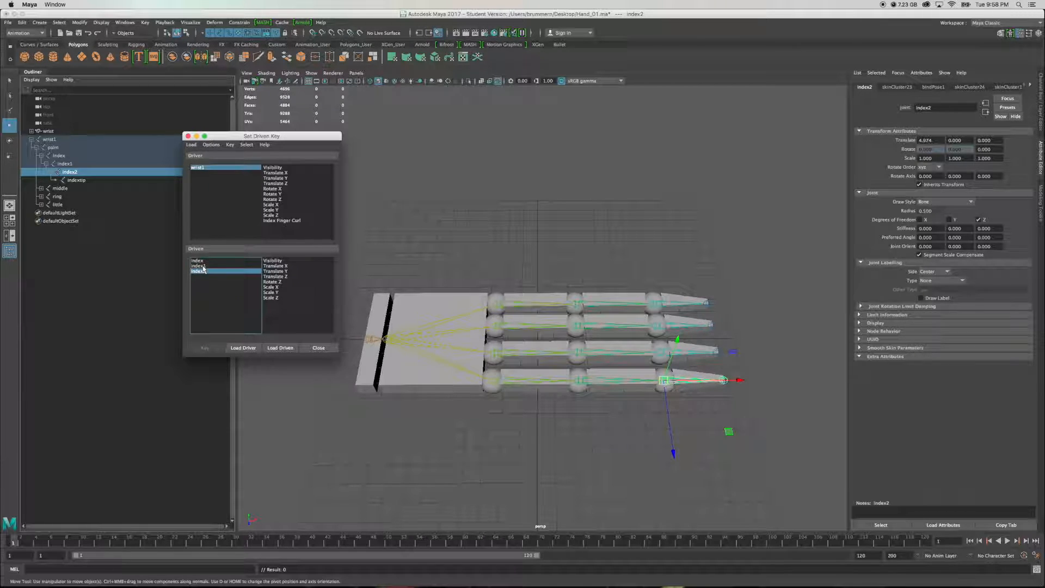
drag(198, 261, 206, 272)
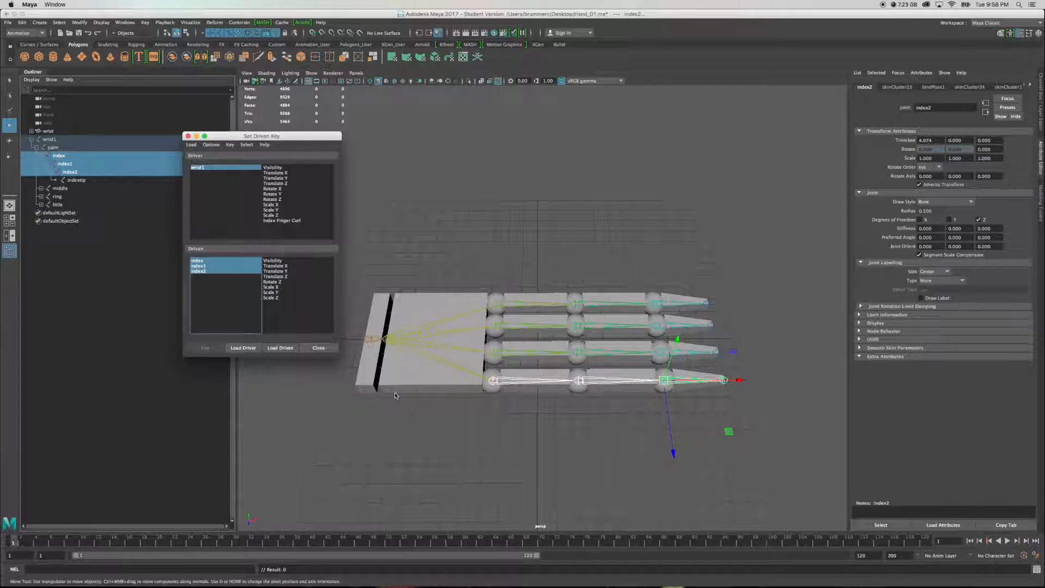
click(275, 282)
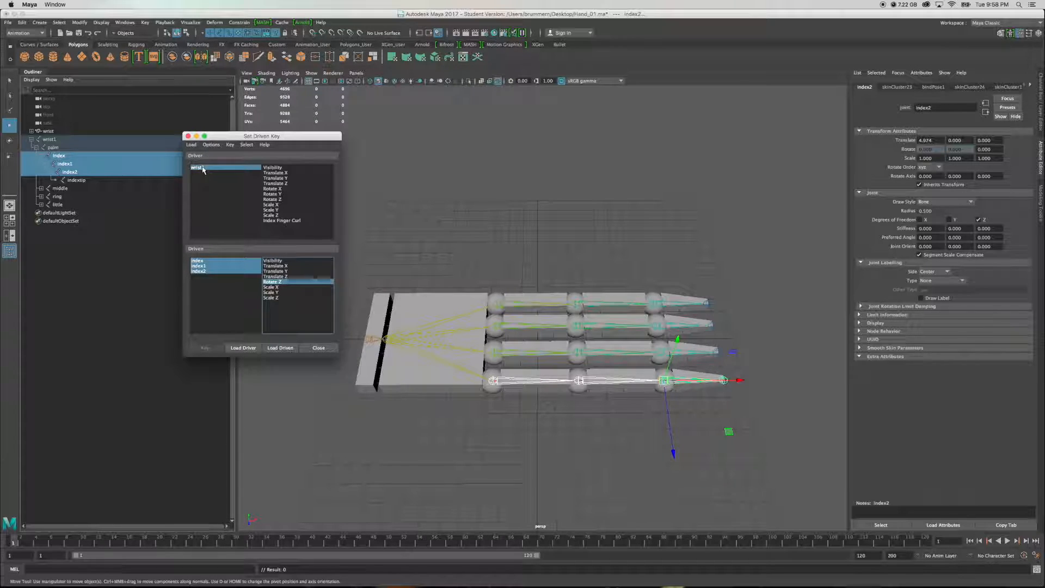
Step: Choose Index Finger Curl as wrist1's driver attribute and key it at 0 against Rotate Z of index, index1 and index2 in the flat pose
click(280, 221)
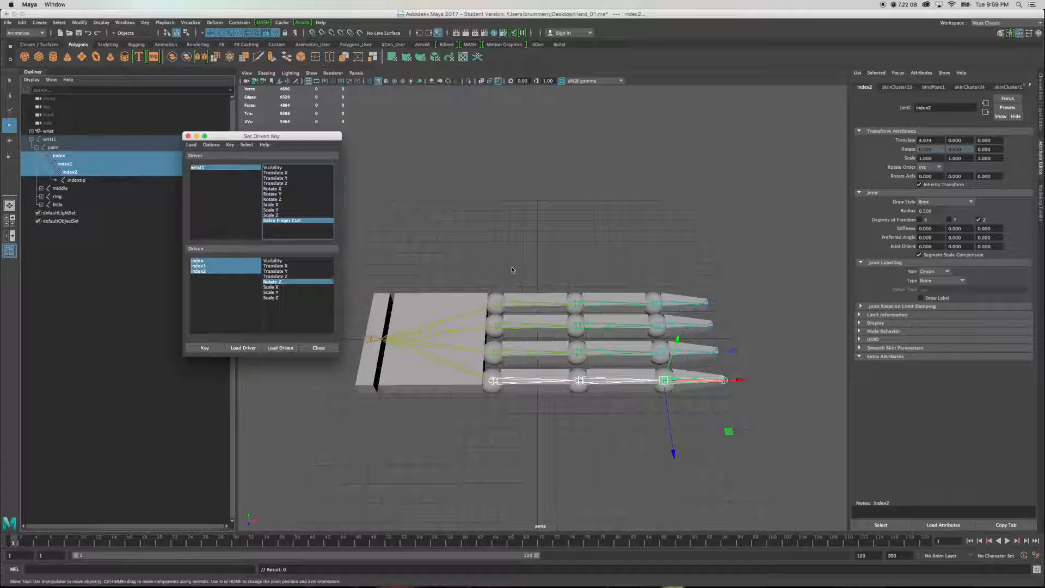
click(367, 341)
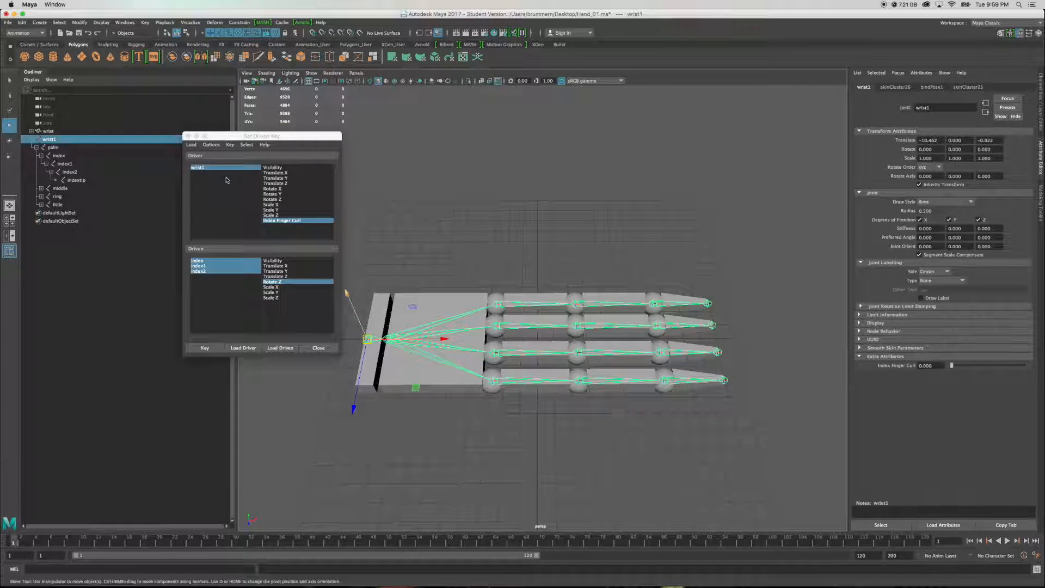
click(205, 348)
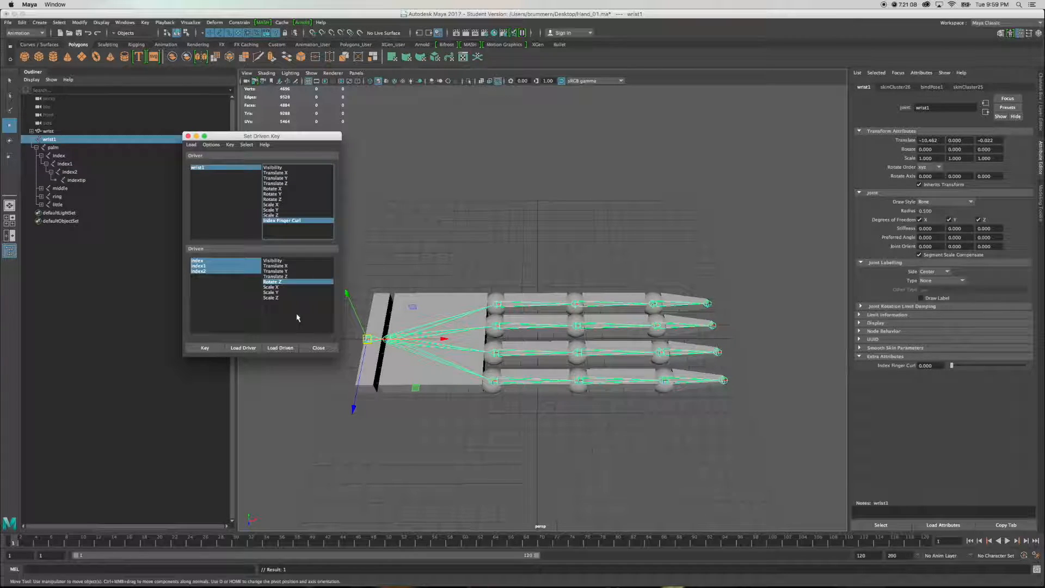
click(203, 262)
drag(203, 262, 204, 274)
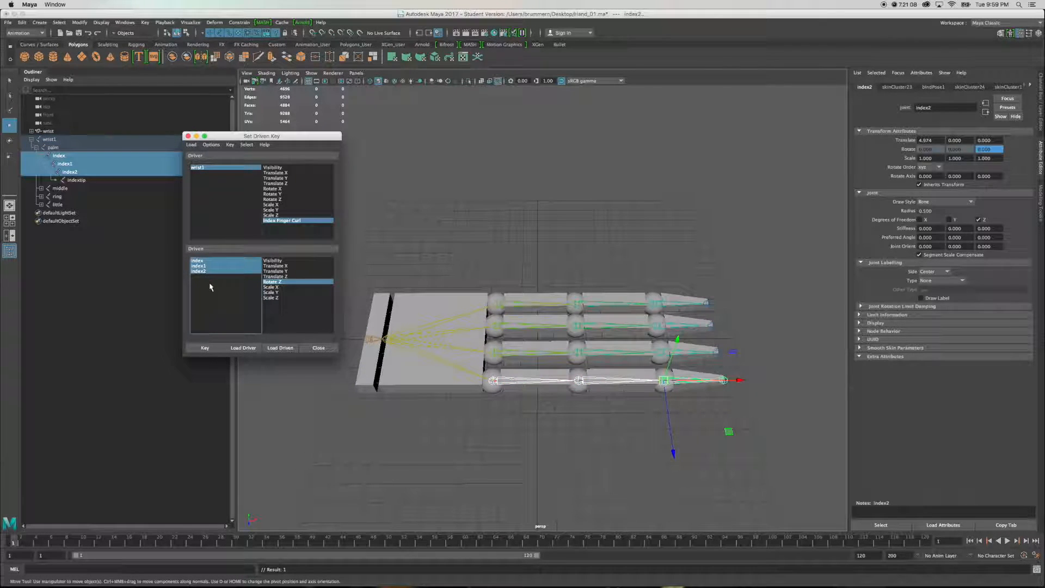
click(274, 282)
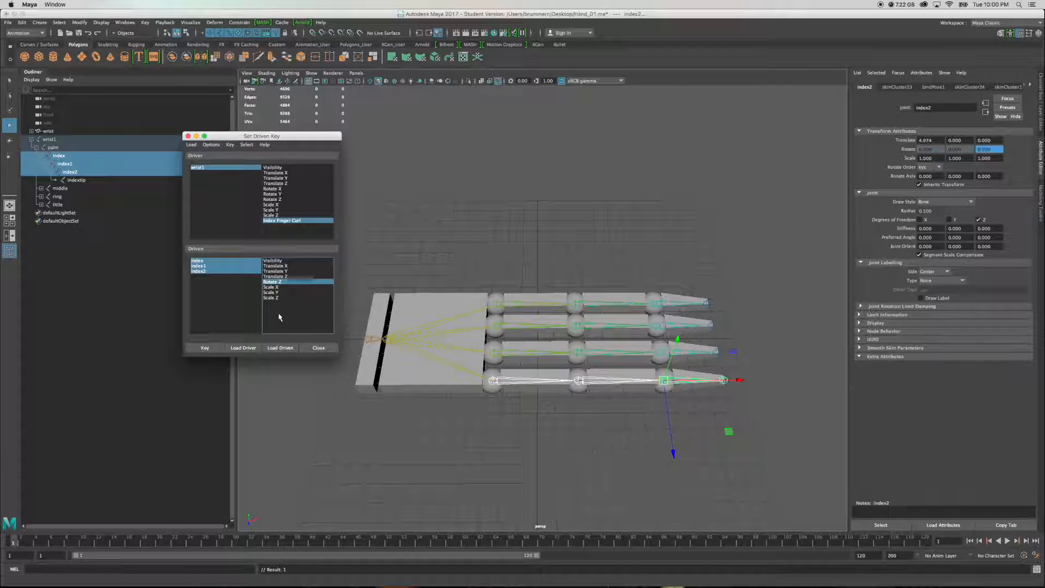
click(212, 351)
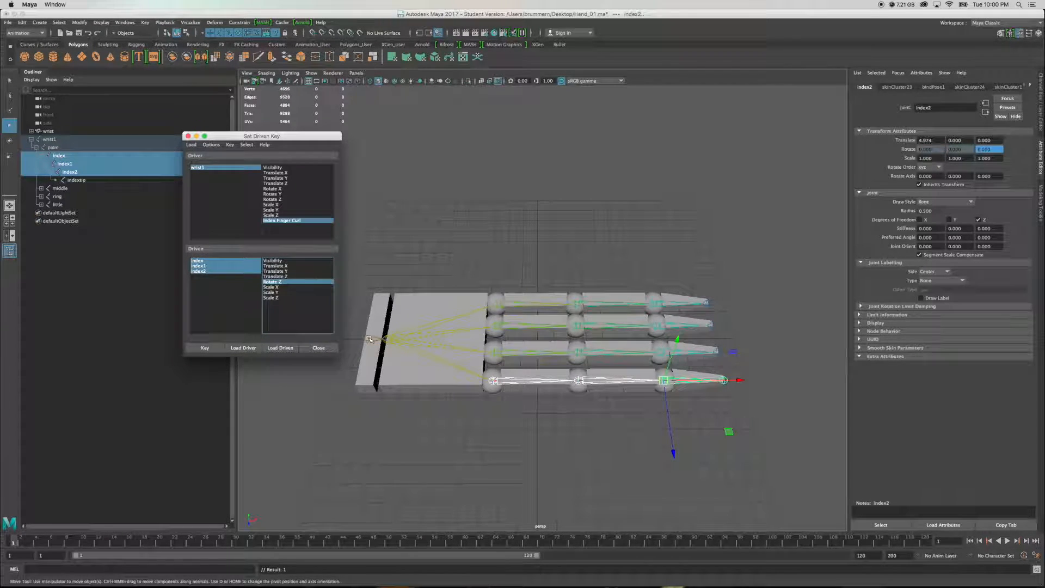
Step: Set wrist1's Index Finger Curl to 1 and set a driven key
click(201, 169)
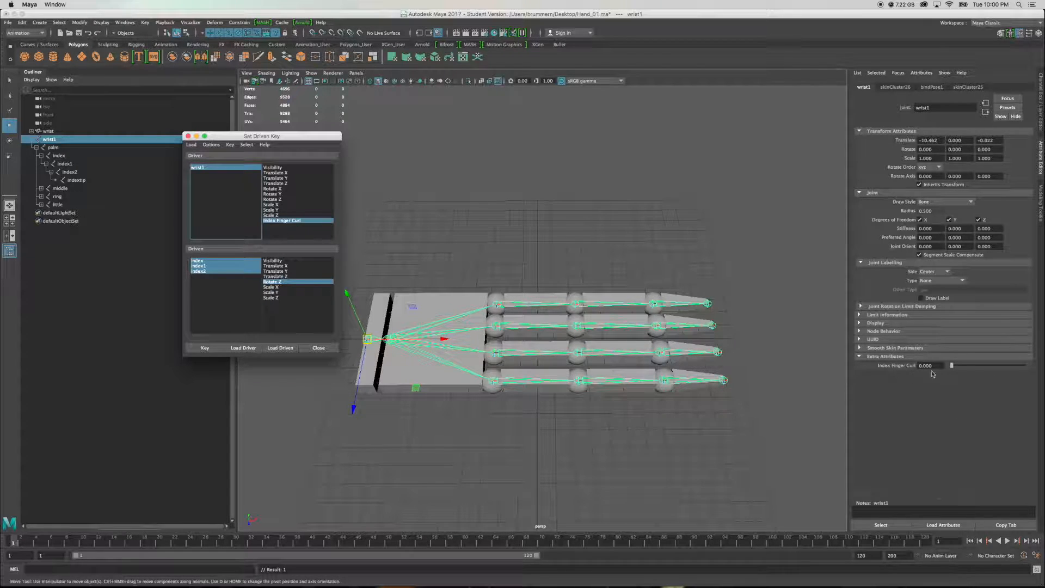
drag(952, 368, 1038, 366)
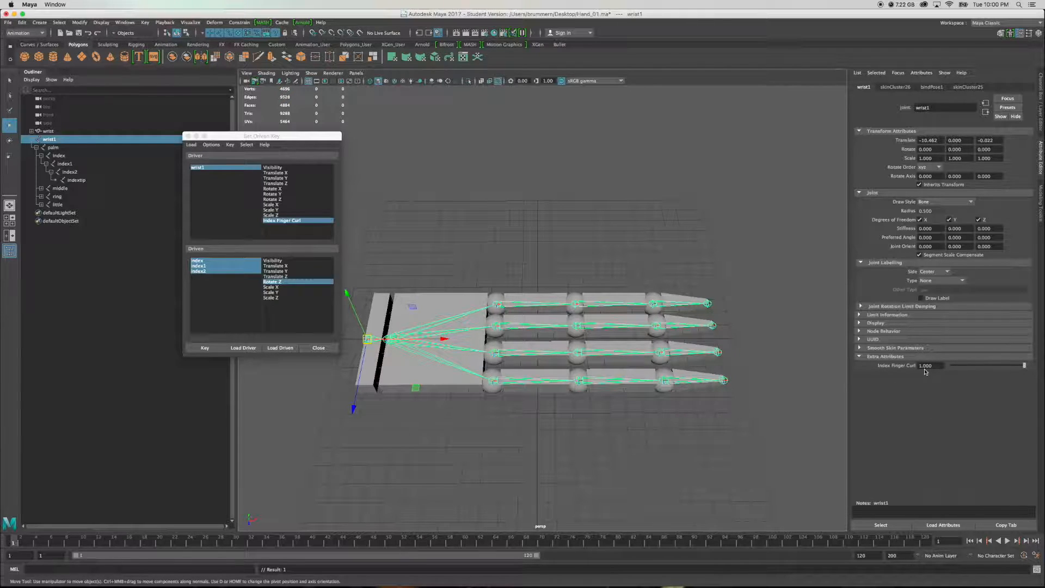
click(211, 349)
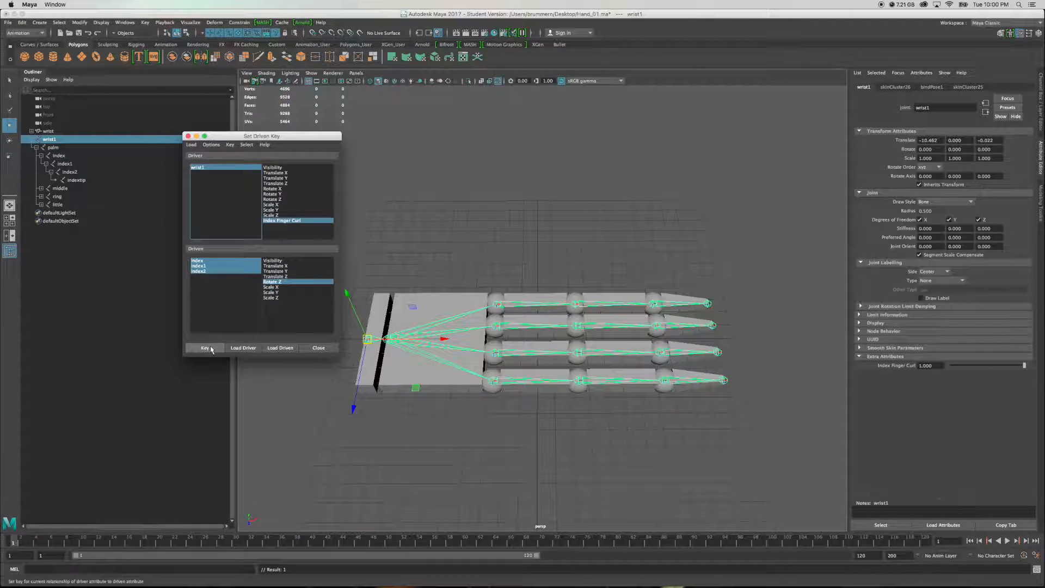
Step: Rotate the index base joint about 77 degrees around Z and key that pose to the driver
click(200, 261)
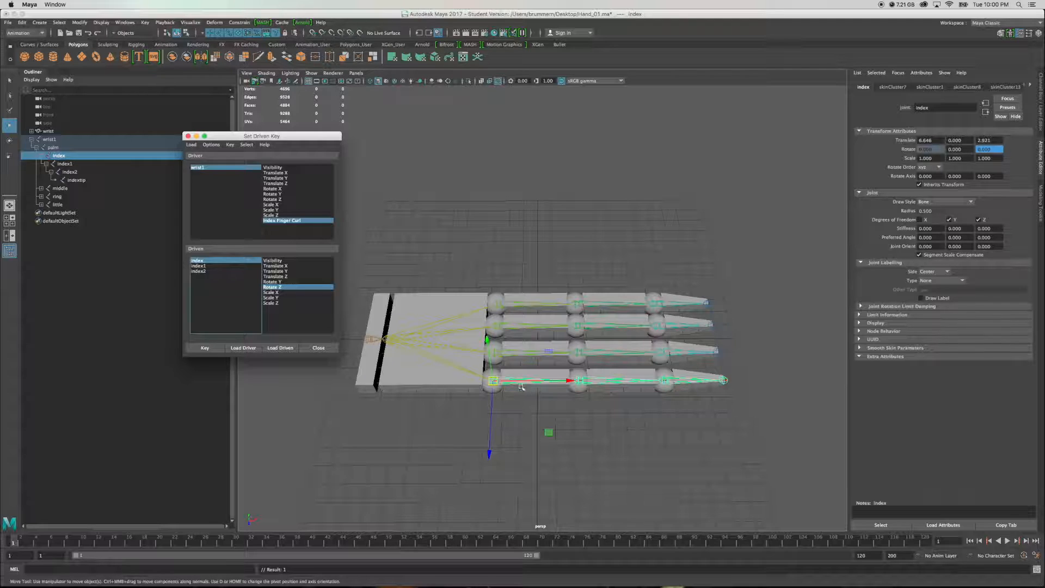
click(493, 381)
key(e)
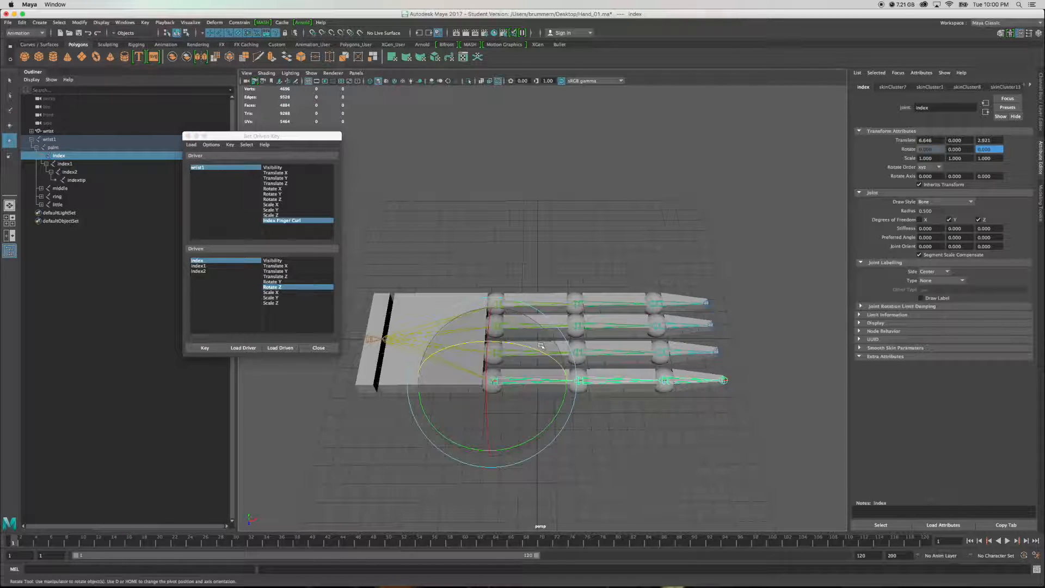
drag(539, 352, 439, 338)
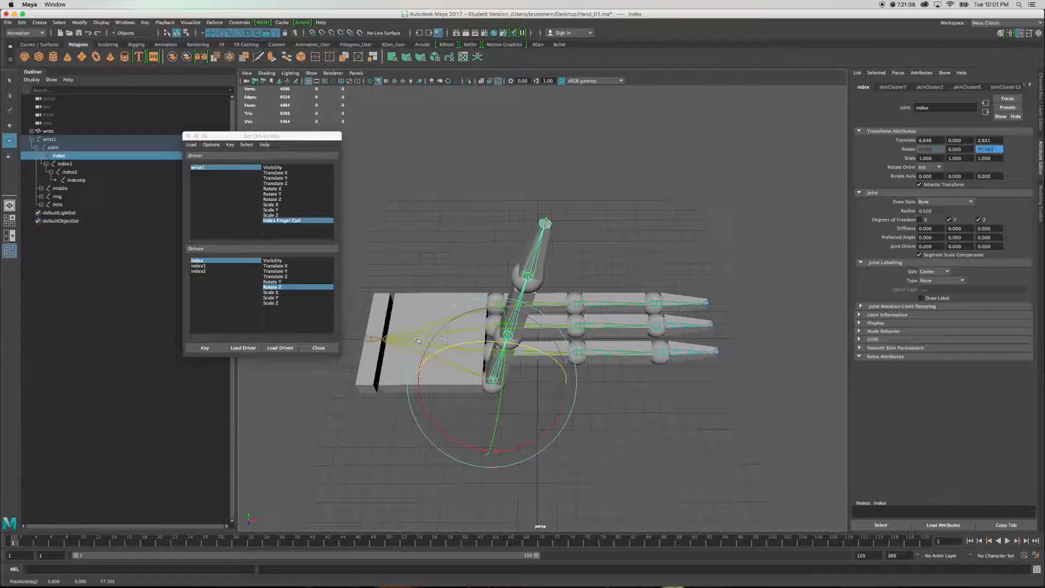
click(205, 349)
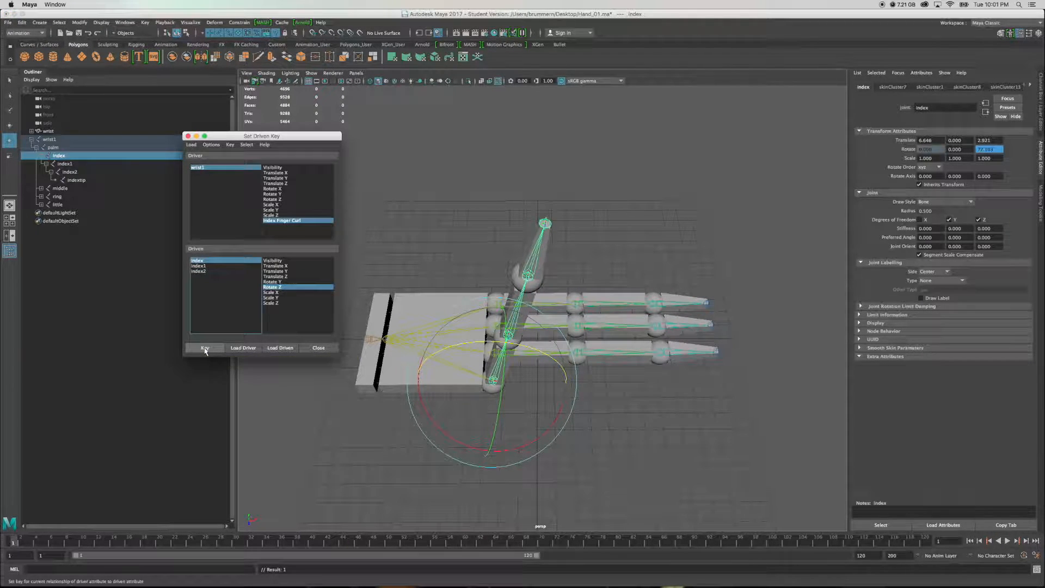
Step: Bend the index1 joint around Z so the finger folds back over the palm, and key its Rotate Z
click(199, 266)
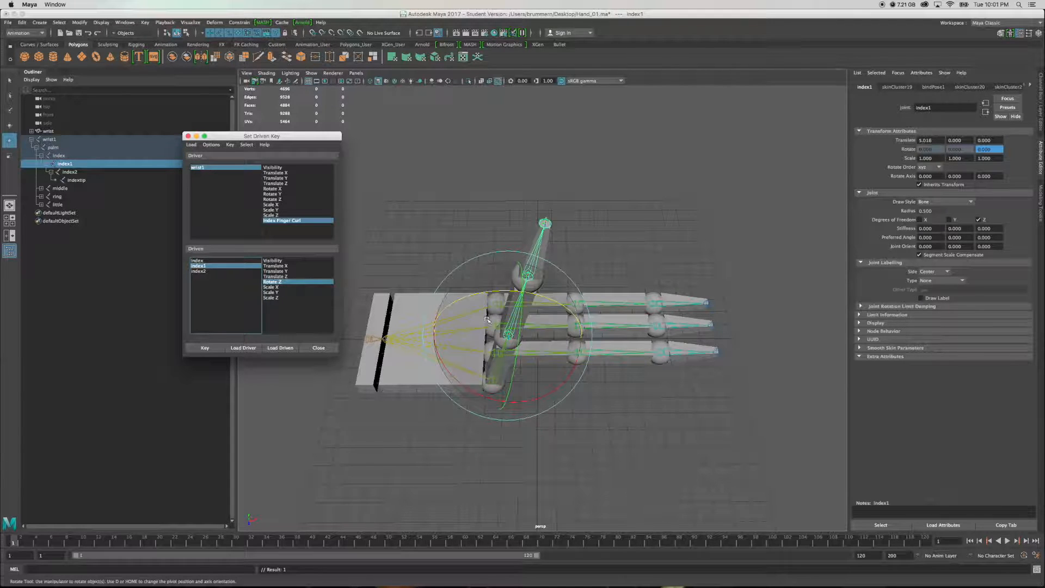
drag(517, 293, 315, 295)
click(206, 348)
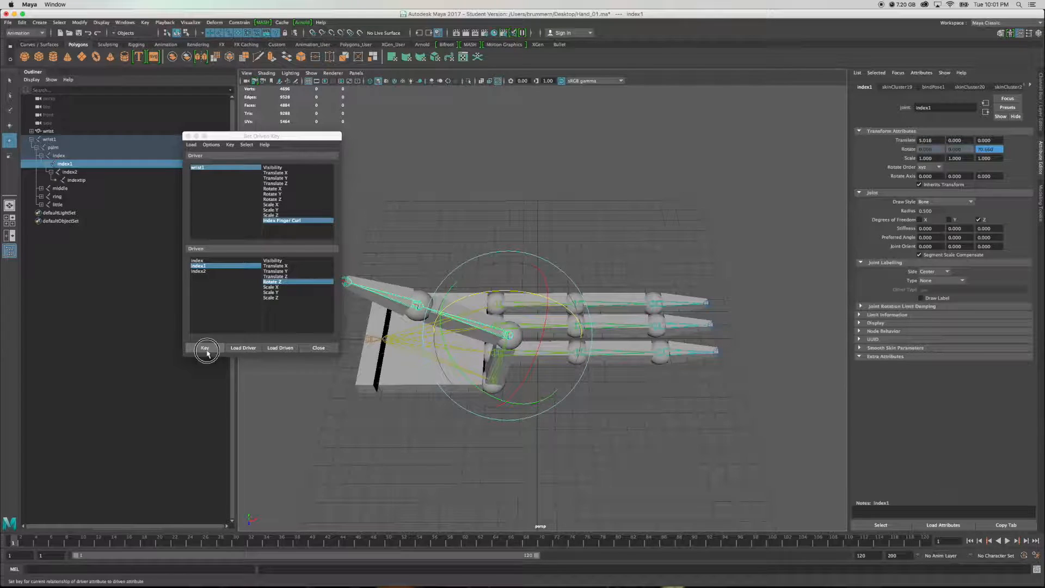
Step: Bend the index2 joint around Z so the fingertip curls in toward the palm, and key its Rotate Z
click(198, 272)
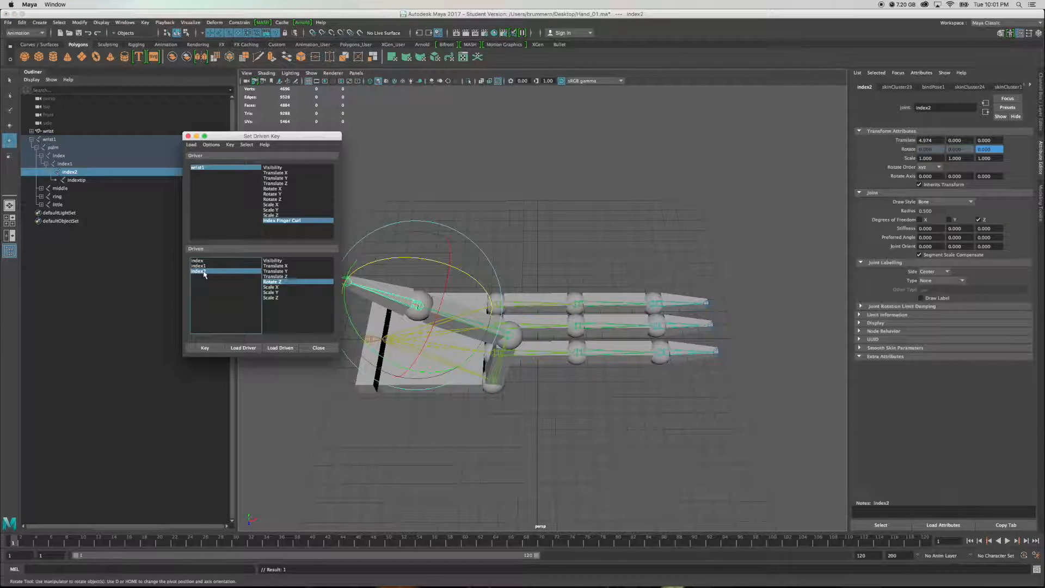
drag(462, 271, 344, 272)
click(206, 349)
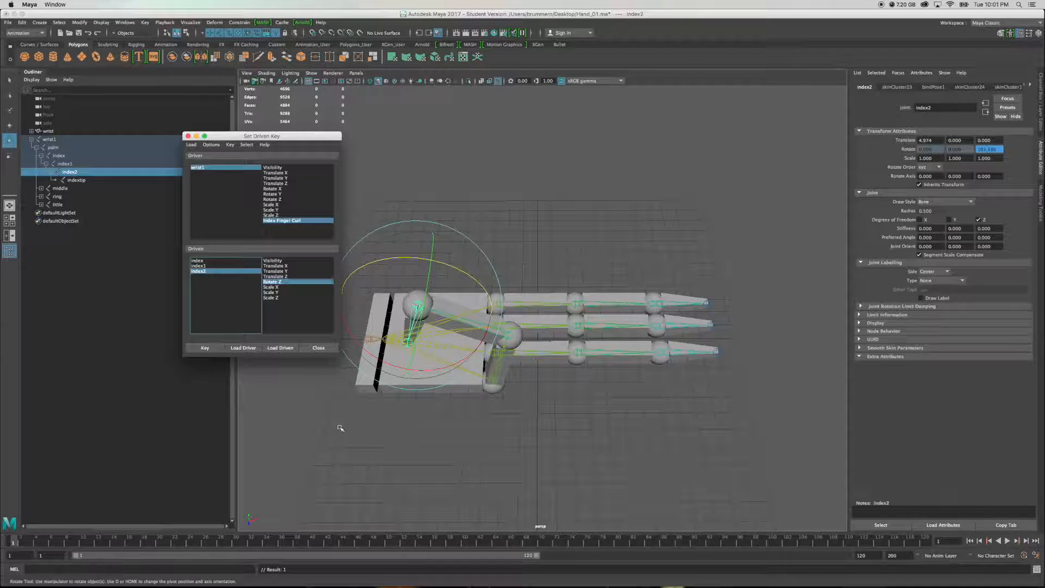
Step: Select the wrist1 joint, test the finger motion by varying Index Finger Curl, and leave the attribute at 0
click(305, 405)
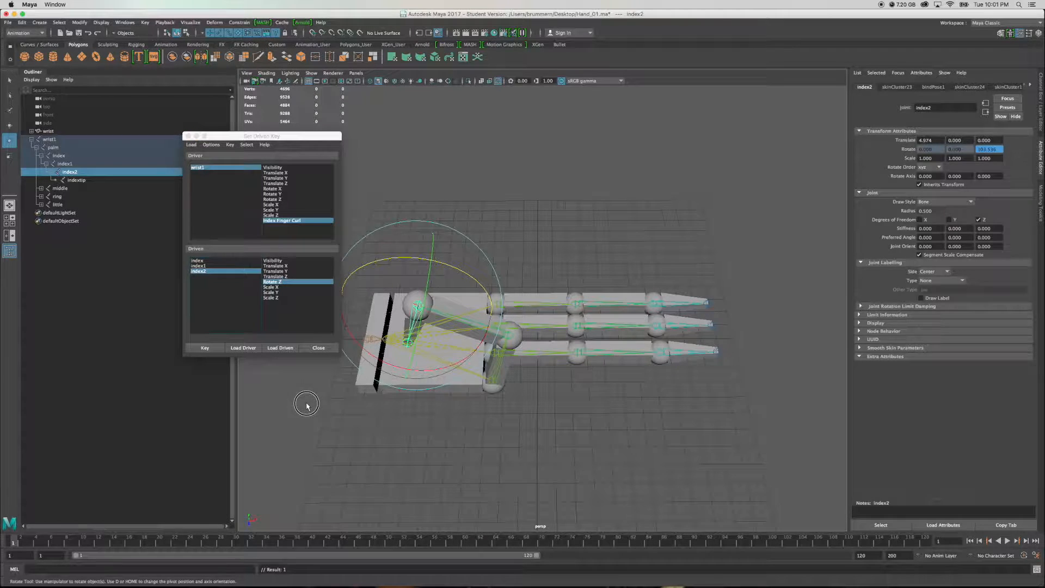
click(364, 340)
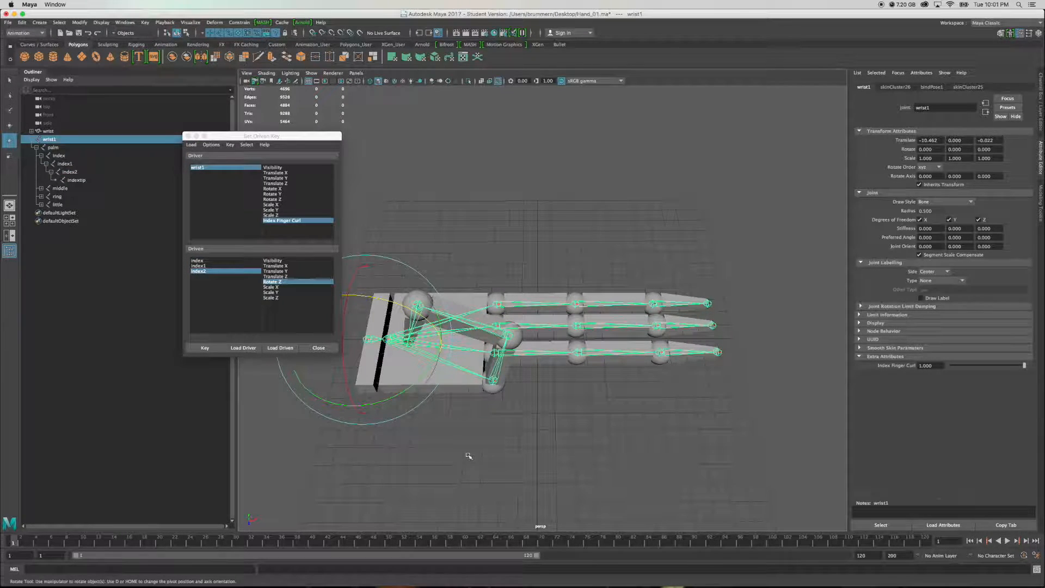
key(q)
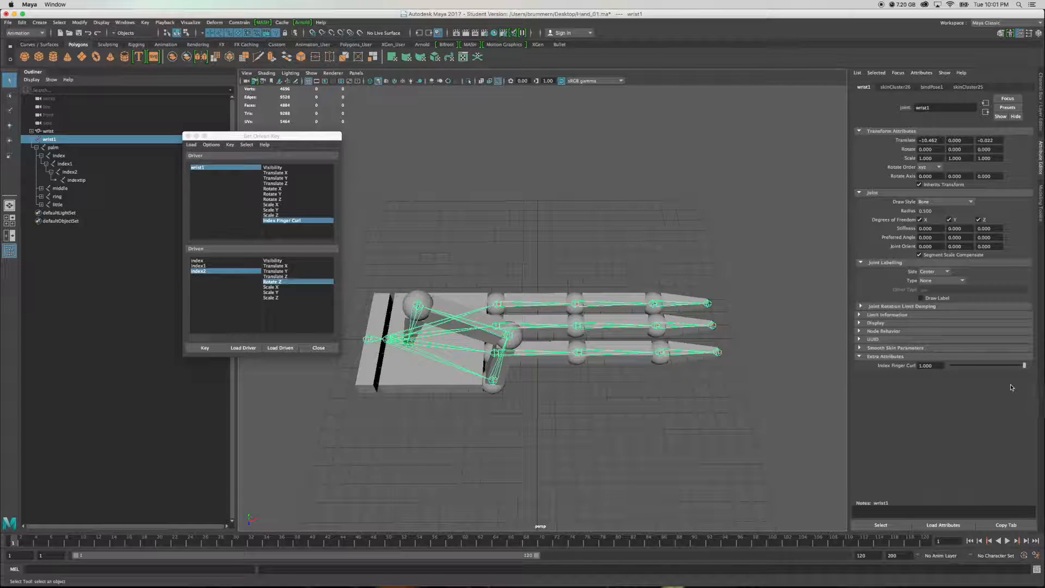
mouse_move(1025, 366)
mouse_down()
mouse_move(944, 366)
mouse_move(1028, 366)
mouse_move(954, 366)
mouse_move(1026, 366)
mouse_move(1013, 366)
mouse_up()
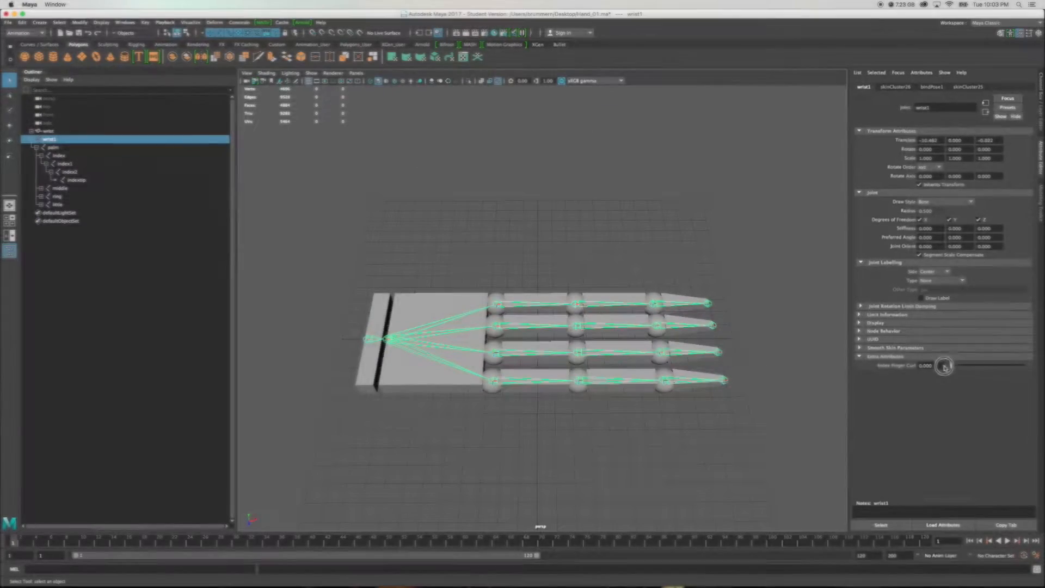
mouse_move(945, 367)
mouse_down()
mouse_move(1012, 366)
mouse_move(950, 366)
mouse_up()
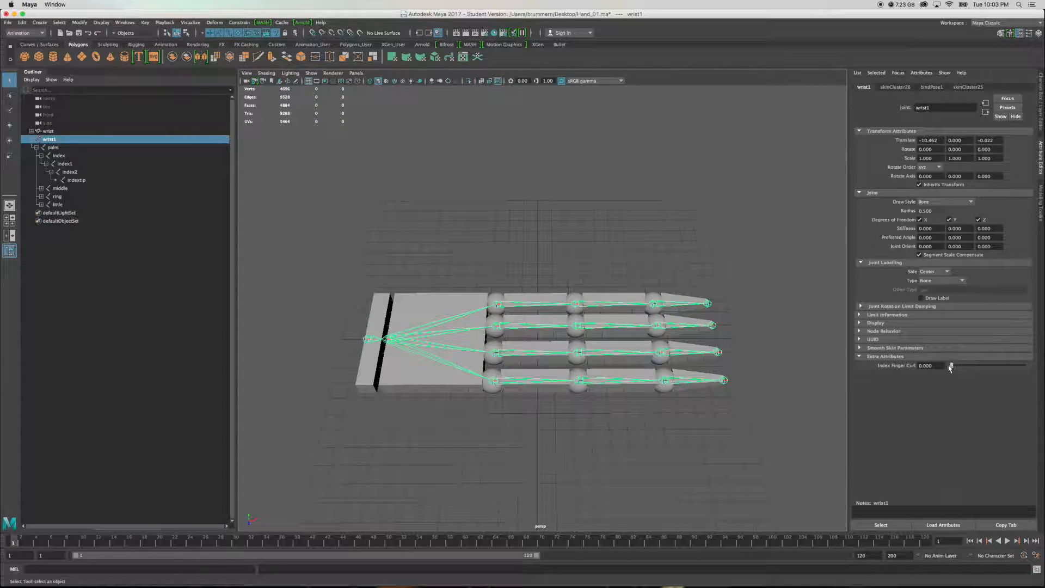
Step: Try scrubbing wrist1's Index Finger Curl channel interactively from the viewport, and return to the joint's full attributes with the curl at 0
mouse_move(590, 430)
alt+mouse_down()
mouse_move(546, 436)
mouse_move(490, 387)
mouse_move(593, 357)
mouse_move(625, 400)
mouse_move(595, 449)
mouse_move(597, 418)
alt+mouse_up()
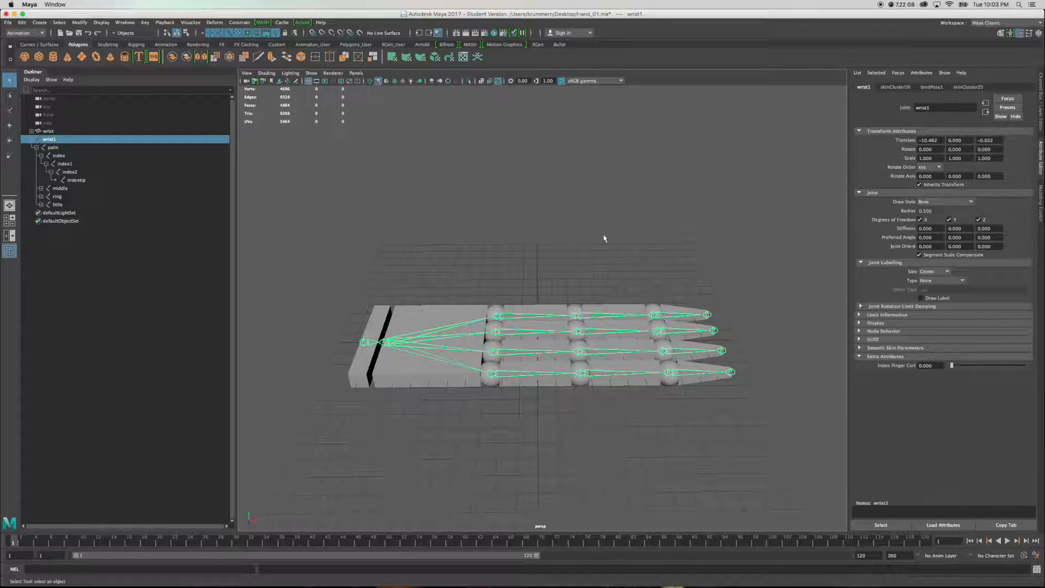
alt+middle_drag(610, 242, 581, 256)
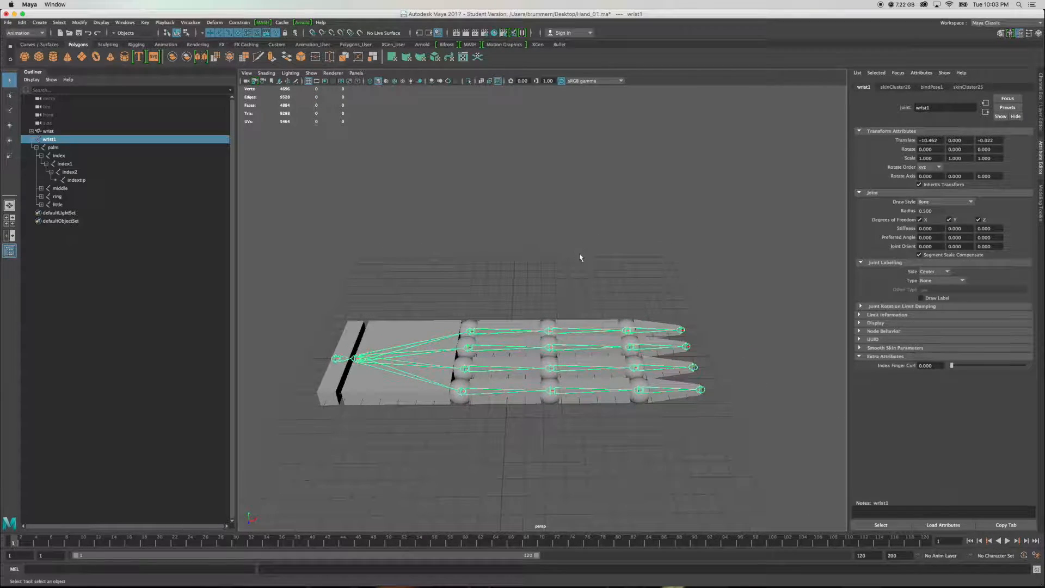
click(1041, 132)
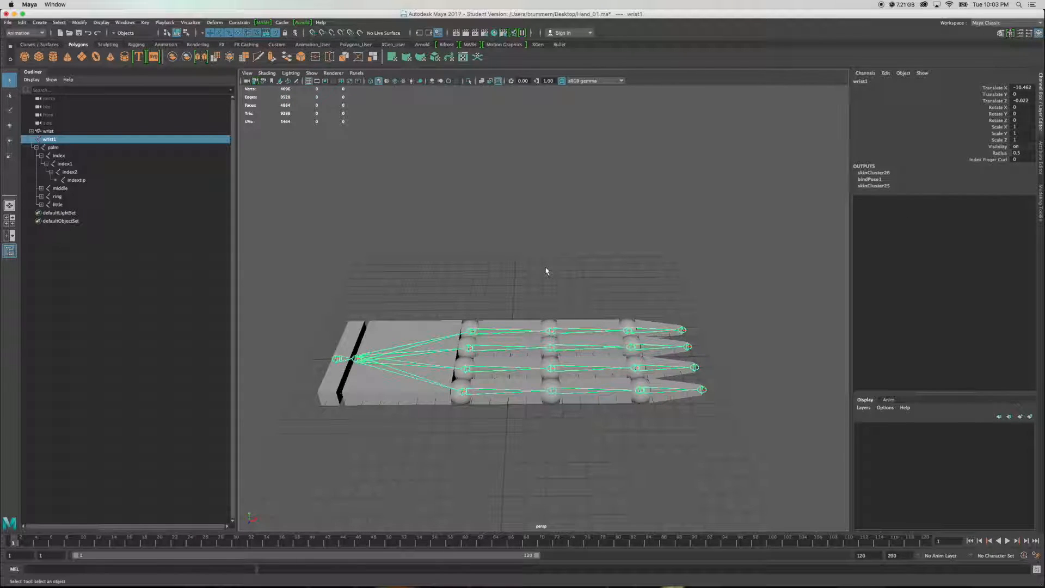
click(975, 160)
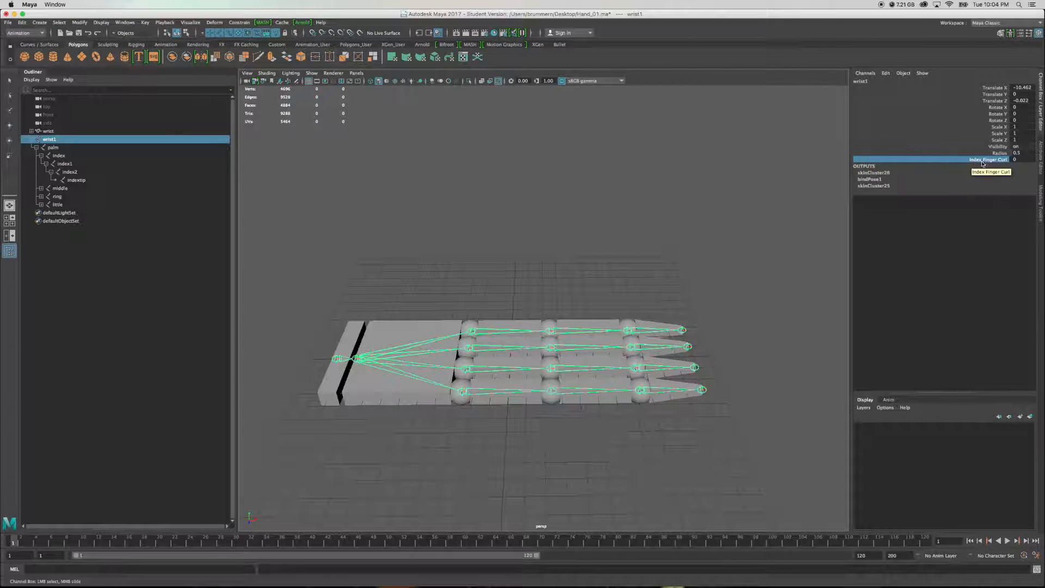
mouse_move(761, 149)
middle_down()
mouse_move(775, 144)
mouse_move(758, 144)
middle_up()
alt+middle_drag(735, 263, 702, 320)
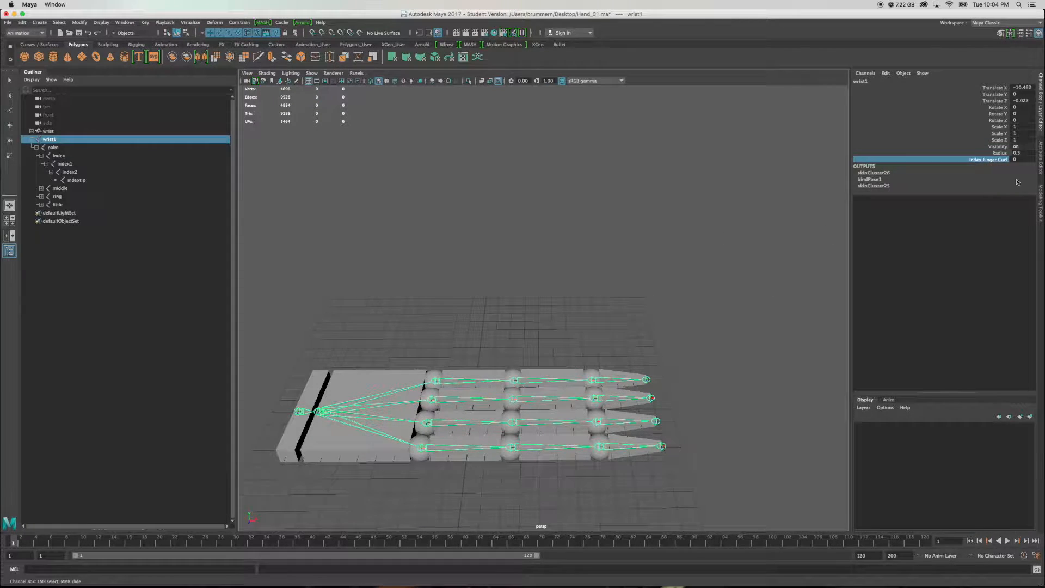
click(1041, 172)
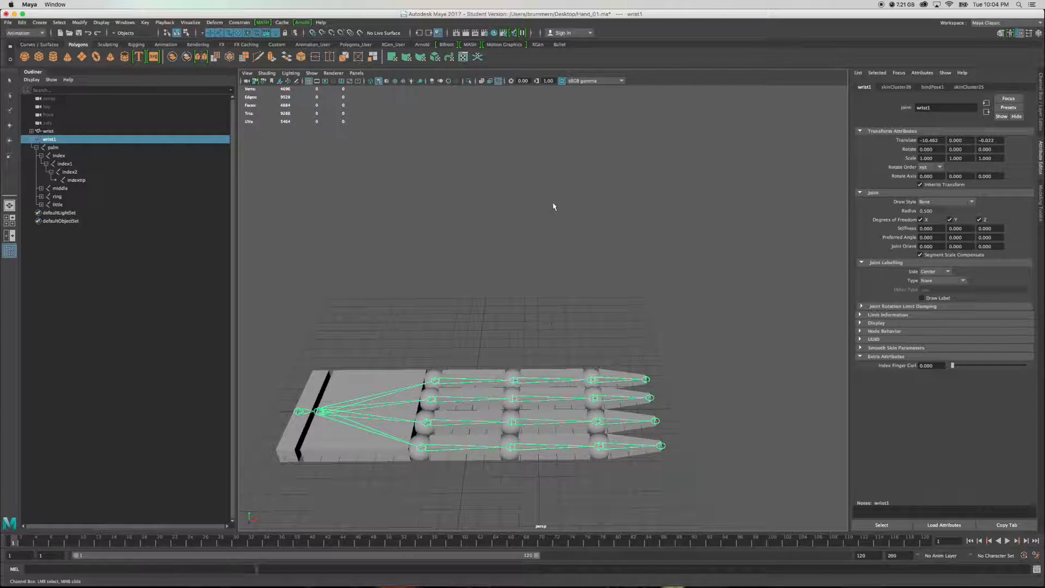
Step: Create a NURBS square in the front view and move it well above the fingertips, to about X 11.5, Y 14
click(523, 246)
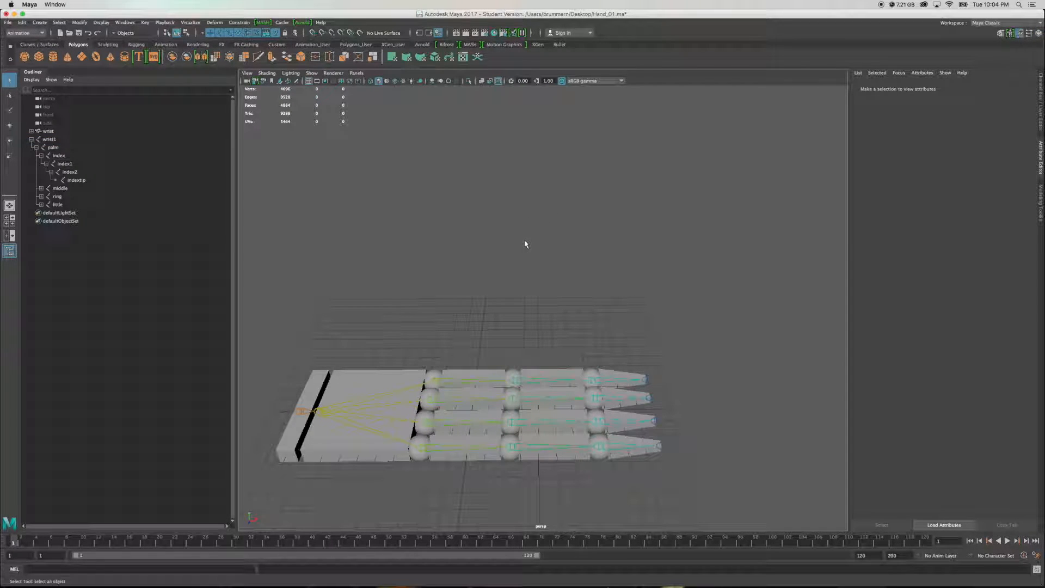
key(space)
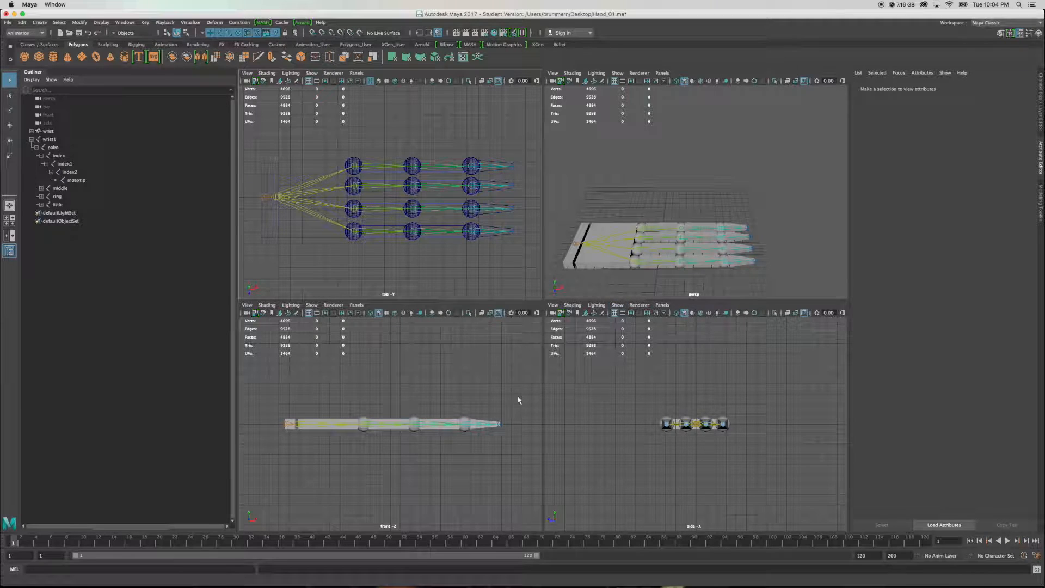
key(space)
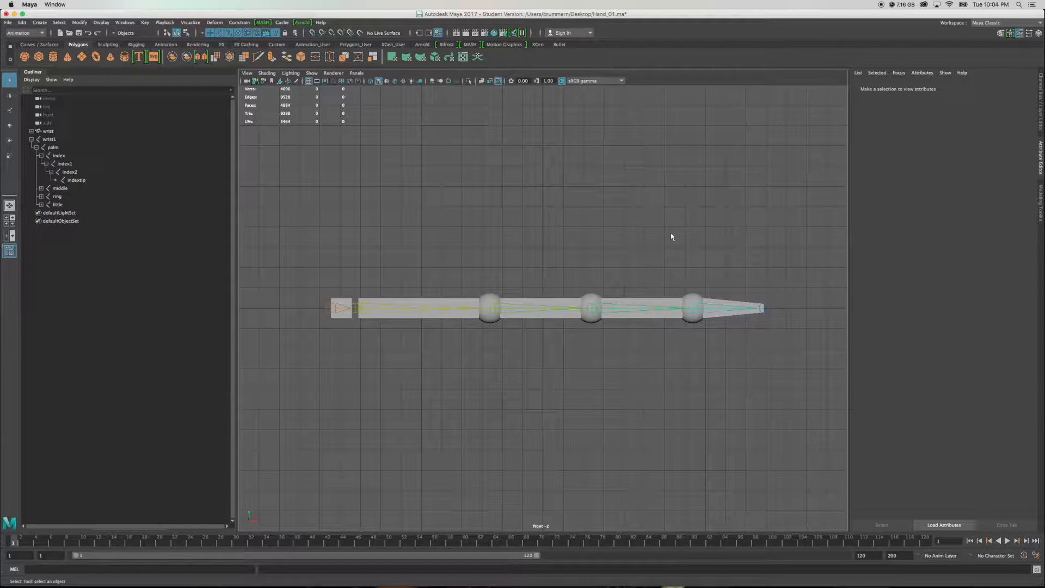
alt+middle_drag(663, 281, 604, 415)
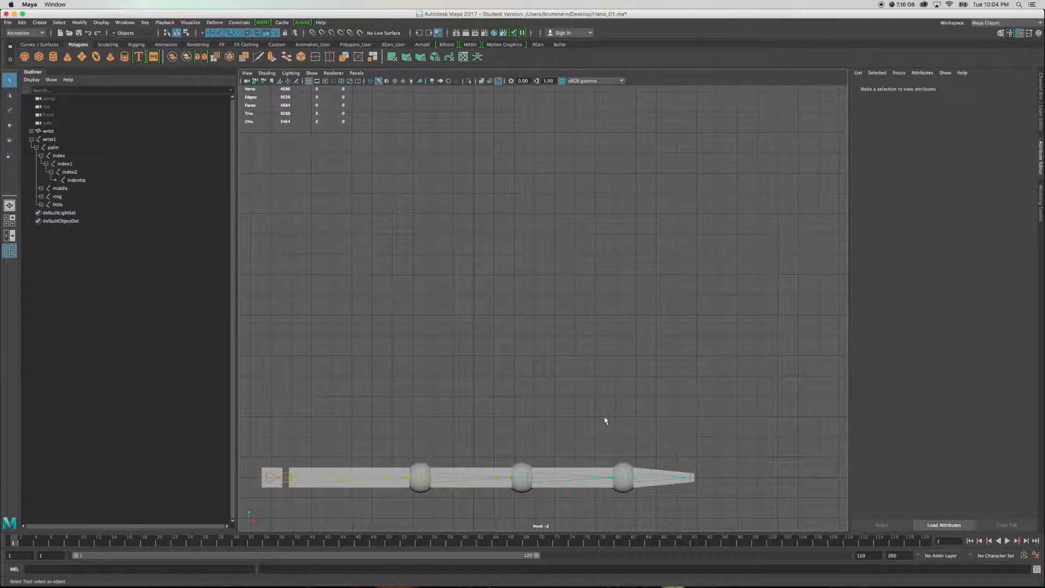
click(47, 45)
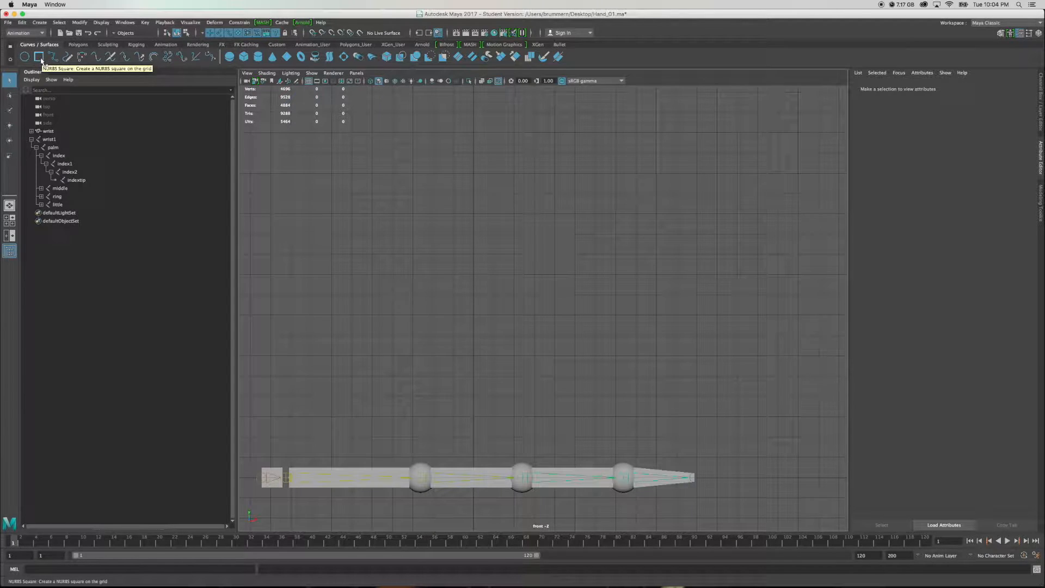
click(41, 60)
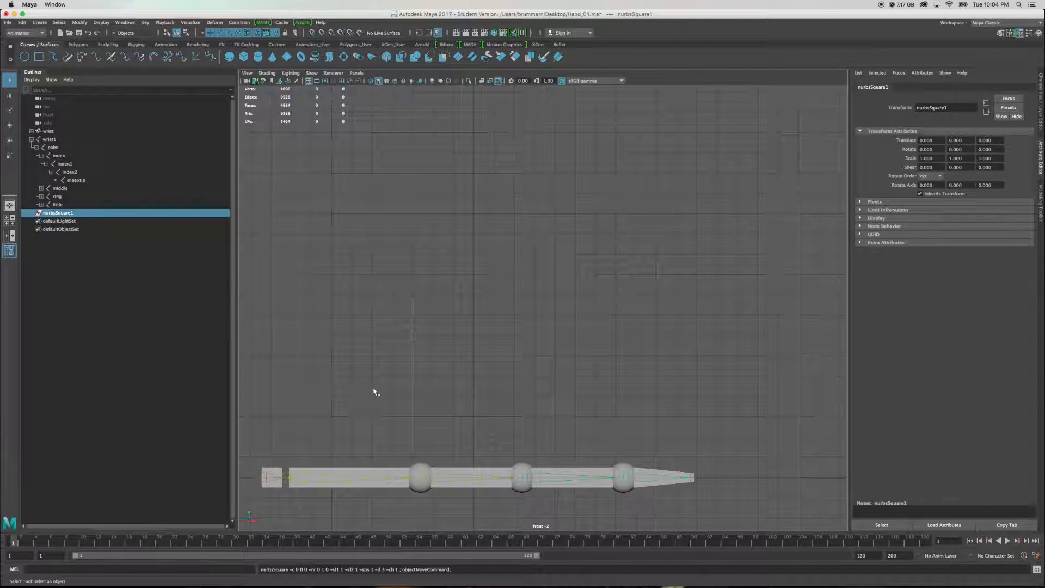
key(w)
drag(473, 404, 470, 139)
drag(471, 139, 763, 140)
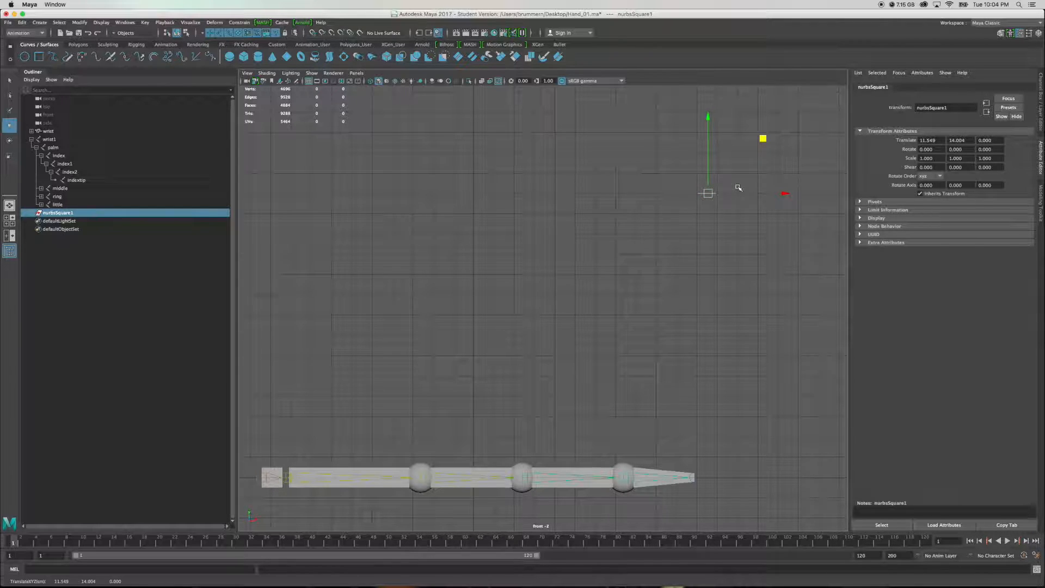
Step: Rotate nurbsSquare1 to 90 degrees about X so the square faces the front view
key(e)
drag(709, 156, 714, 245)
click(899, 150)
text(90)
key(Return)
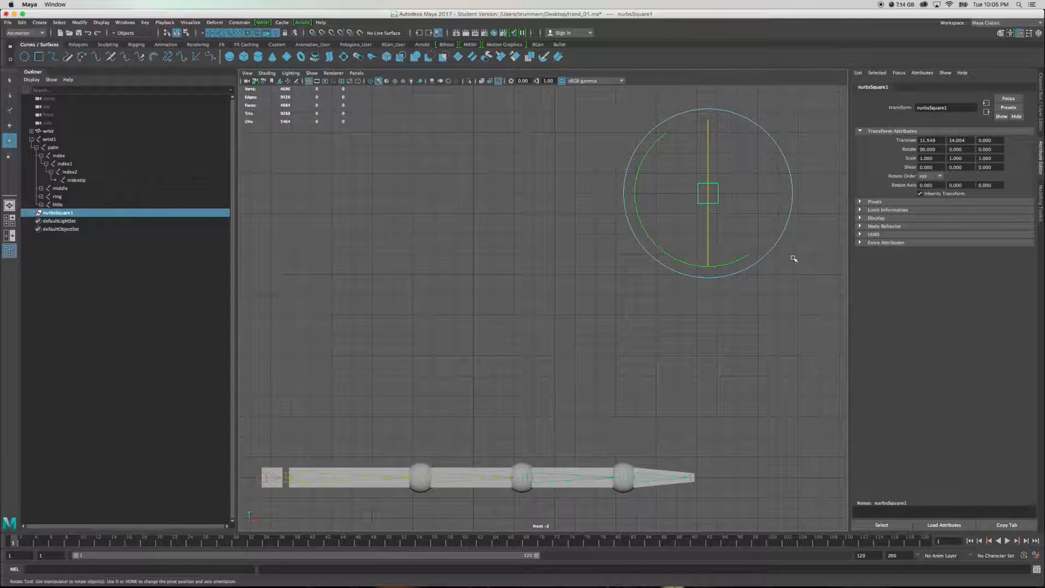
key(w)
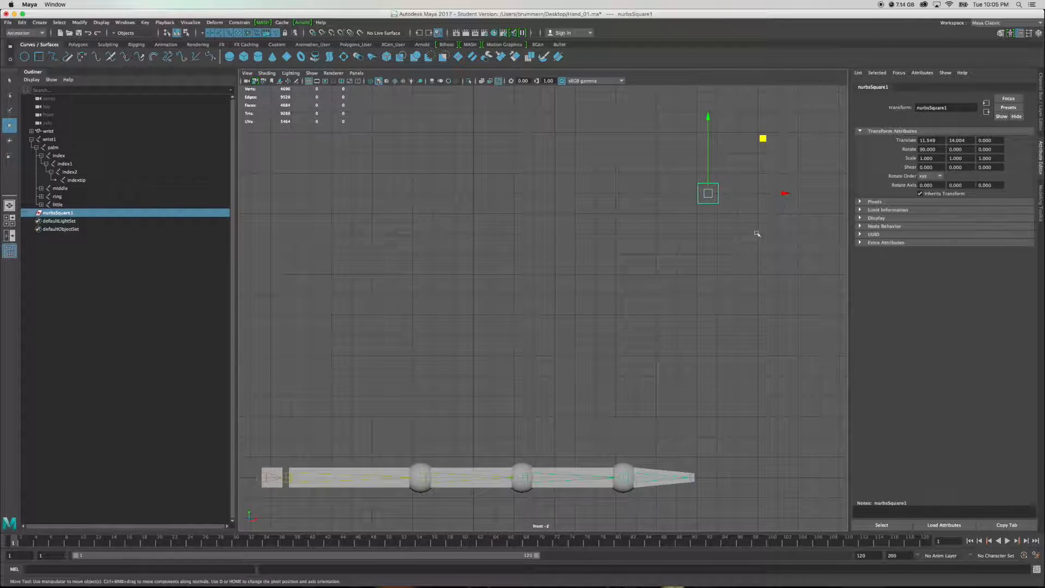
Step: Stretch the square vertically into a narrow rectangle about seven times taller than wide, and snap it to X 12, Y 14
key(r)
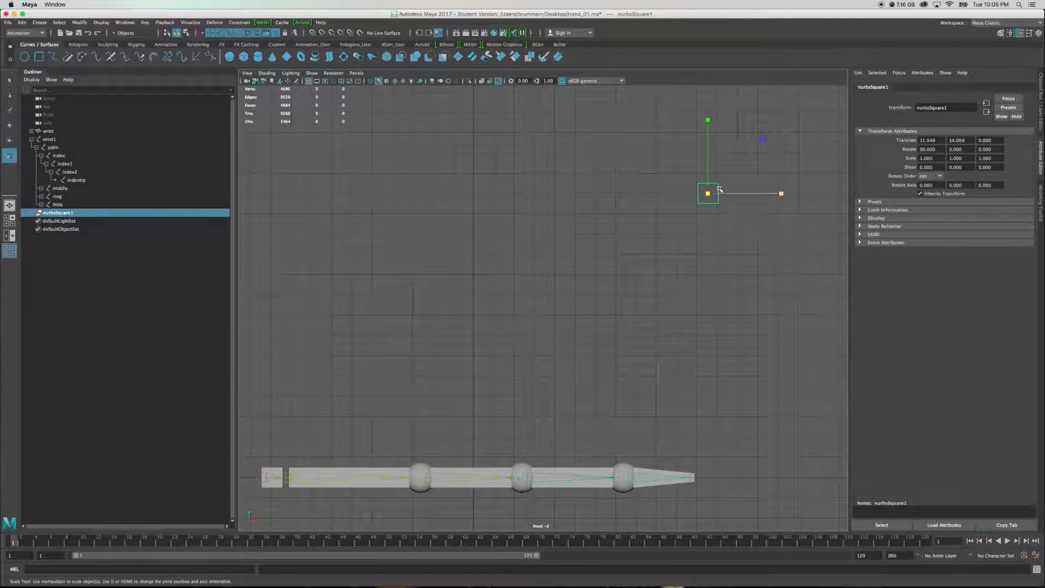
drag(709, 120, 708, 94)
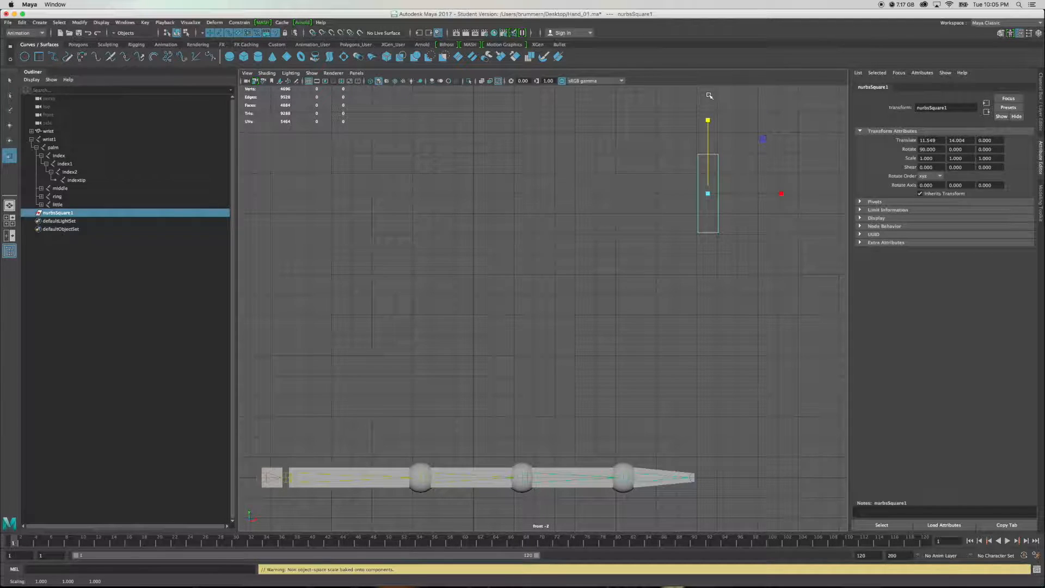
drag(709, 120, 714, 83)
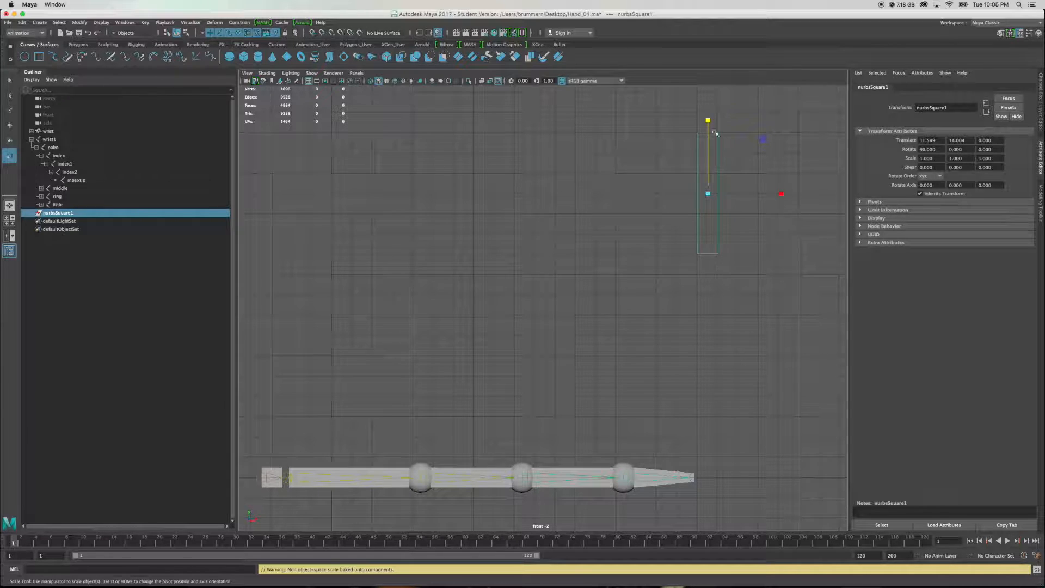
drag(707, 118, 710, 107)
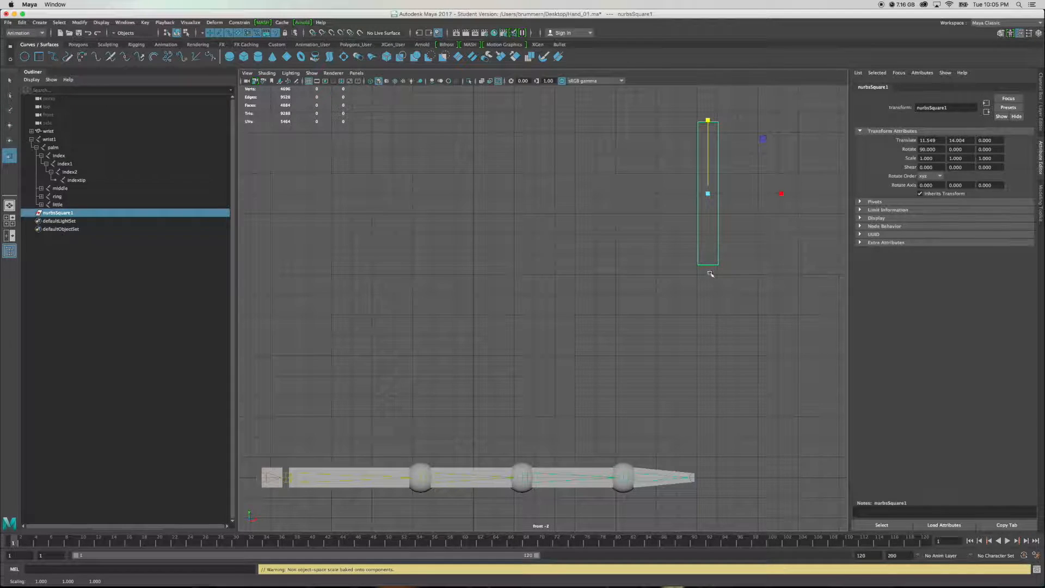
click(708, 120)
key(w)
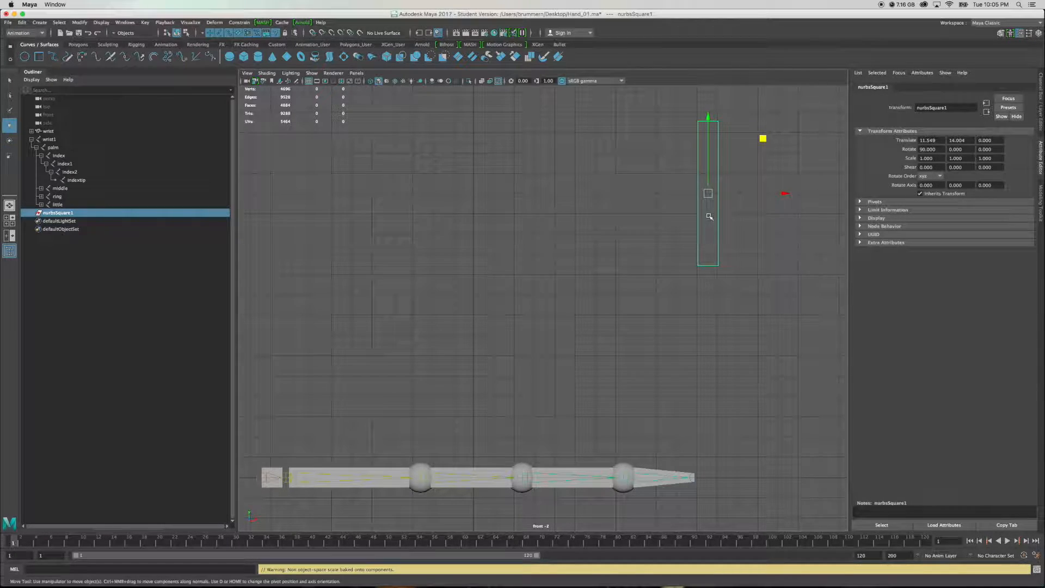
drag(708, 195, 714, 196)
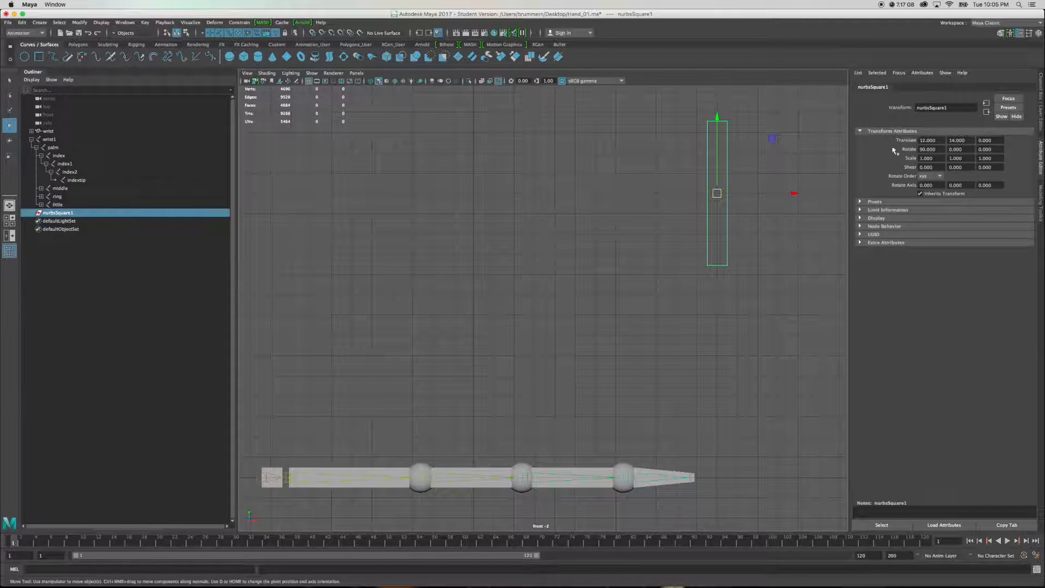
Step: Select the rectangle's side curves and examine the translate and rotate limit settings in their attributes
click(779, 268)
drag(754, 284, 681, 115)
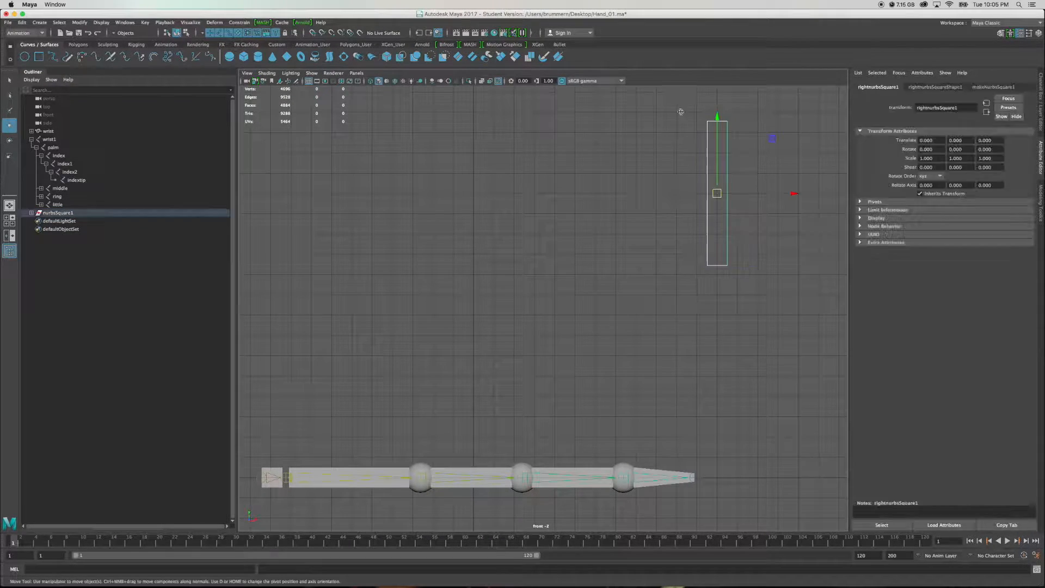
click(861, 210)
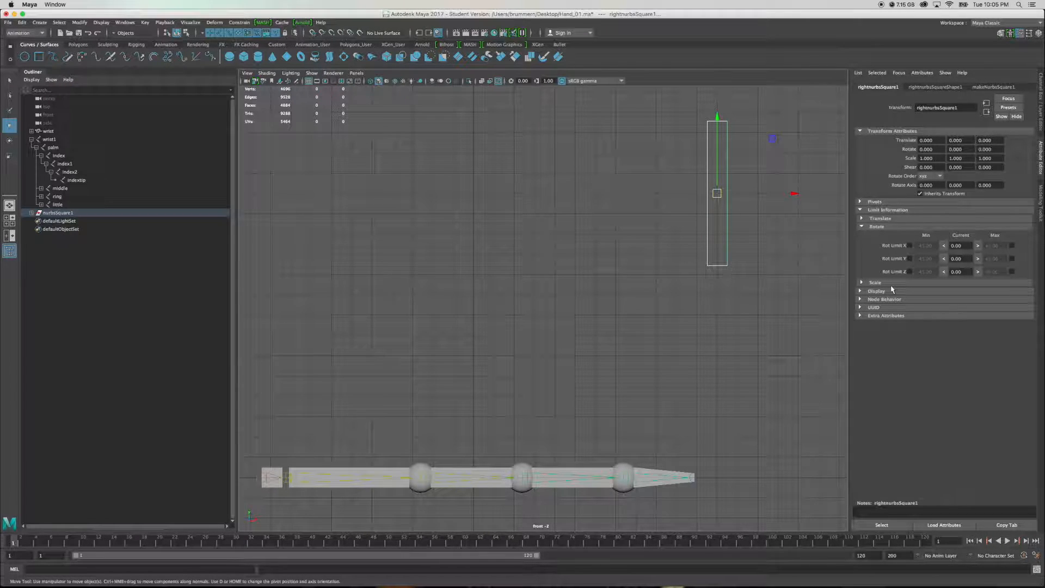
click(862, 219)
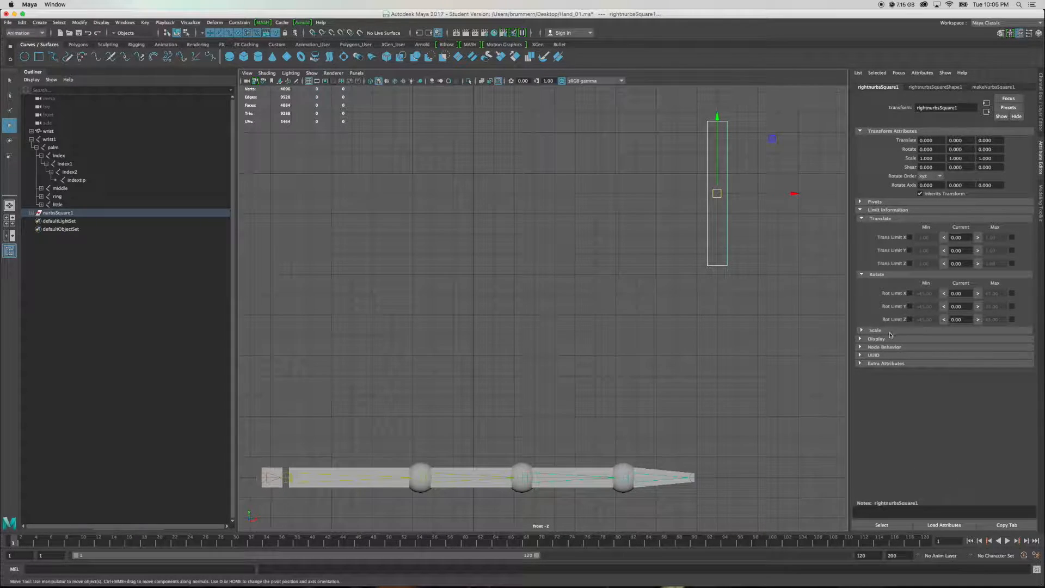
click(860, 219)
click(861, 226)
drag(751, 295, 666, 95)
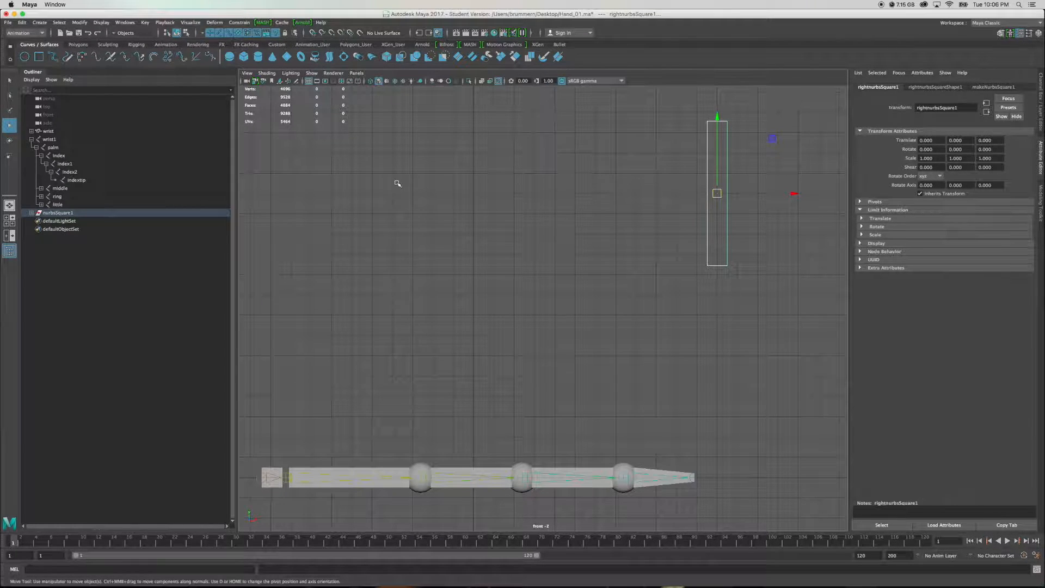
Step: Freeze the transformations of nurbsSquare1 and lock its translate, rotate and scale channels
click(60, 212)
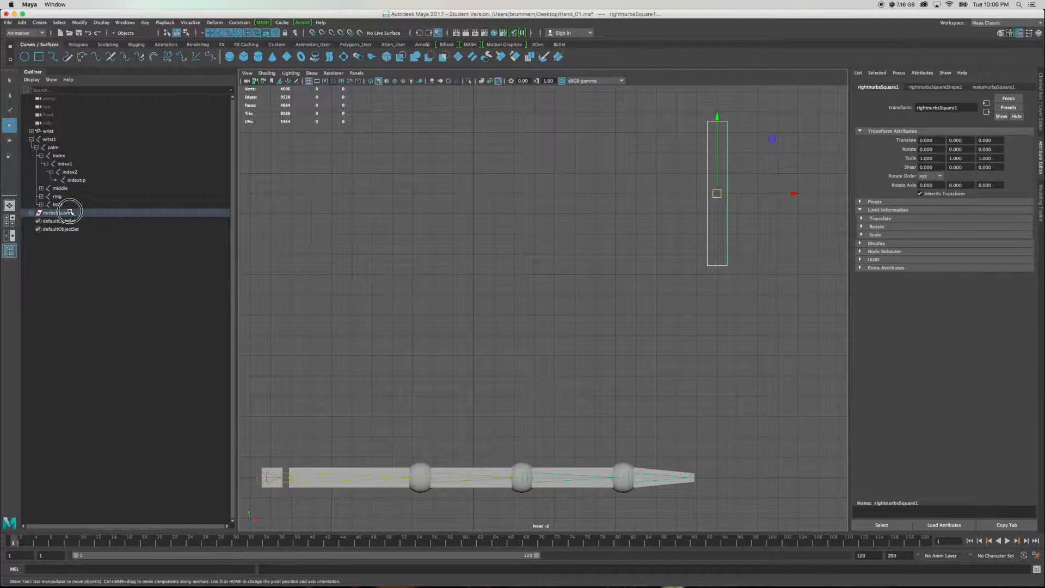
click(1039, 103)
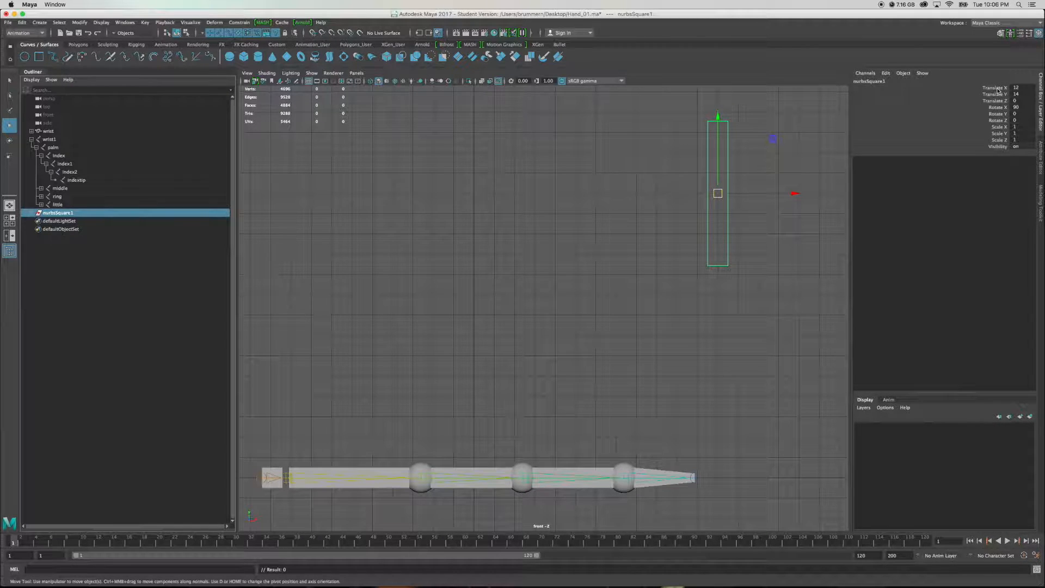
drag(999, 88, 999, 140)
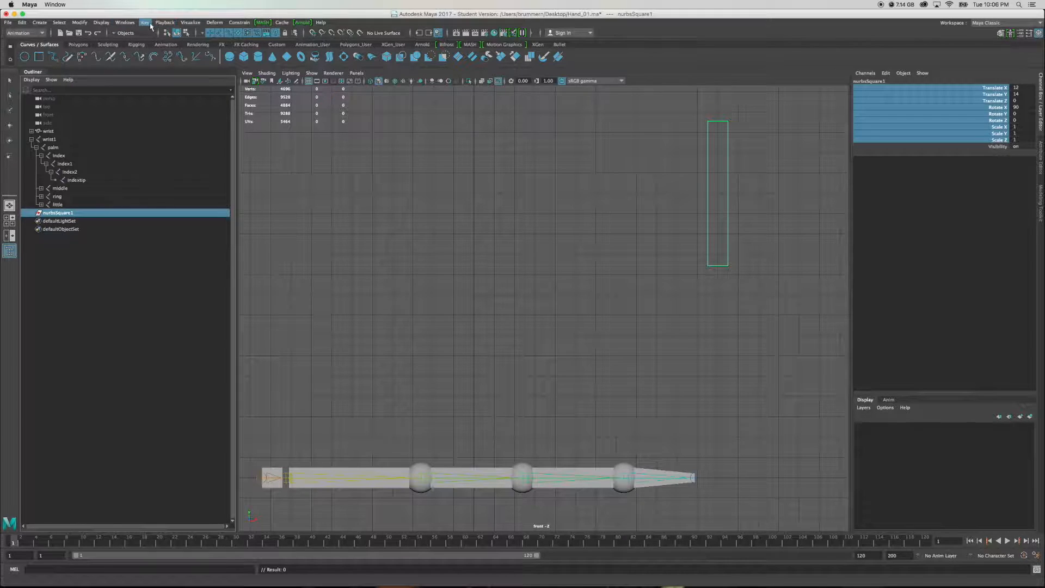
click(79, 22)
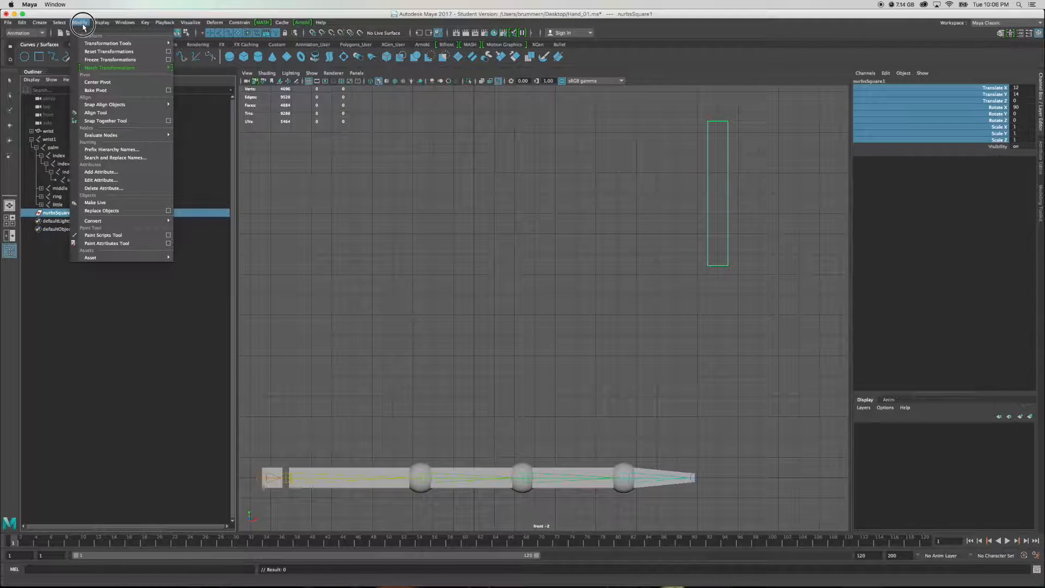
click(93, 59)
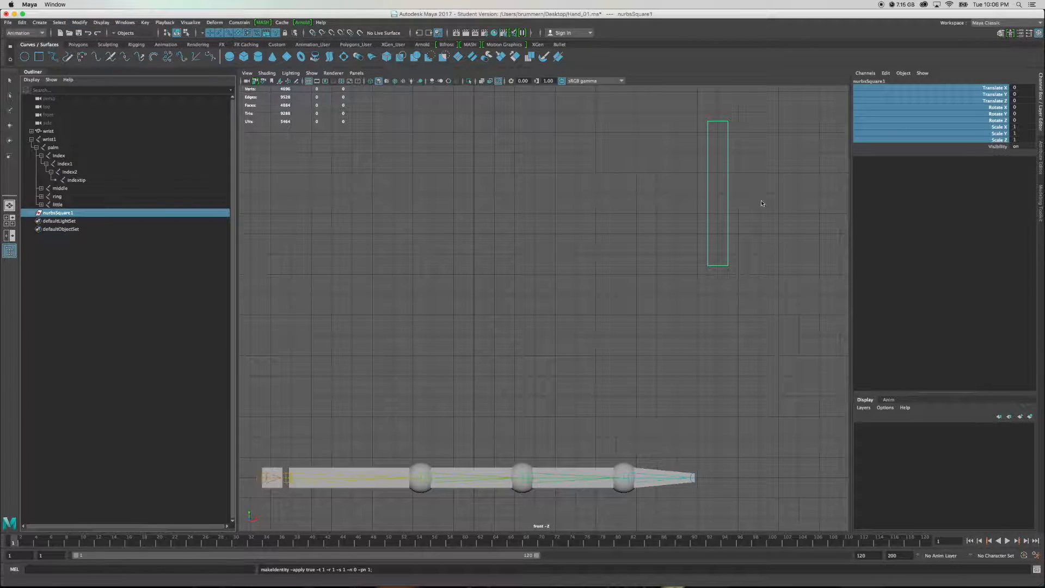
right_drag(1000, 110, 969, 284)
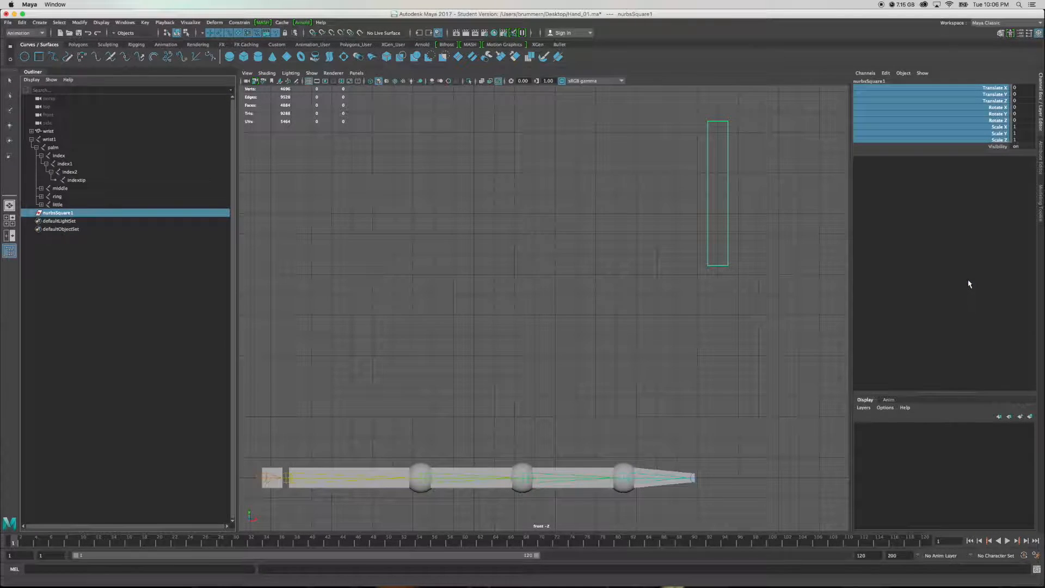
Step: Reselect the rectangle in the viewport, expand nurbsSquare1 in the Outliner, and check whether the side curves and their parent are locked
click(837, 152)
drag(754, 287, 645, 108)
key(w)
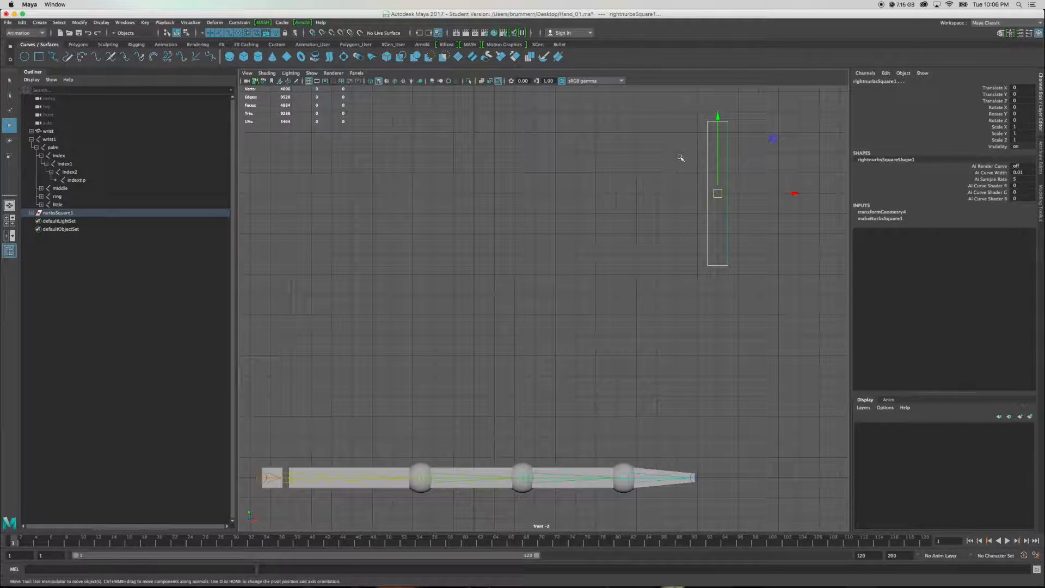
click(31, 213)
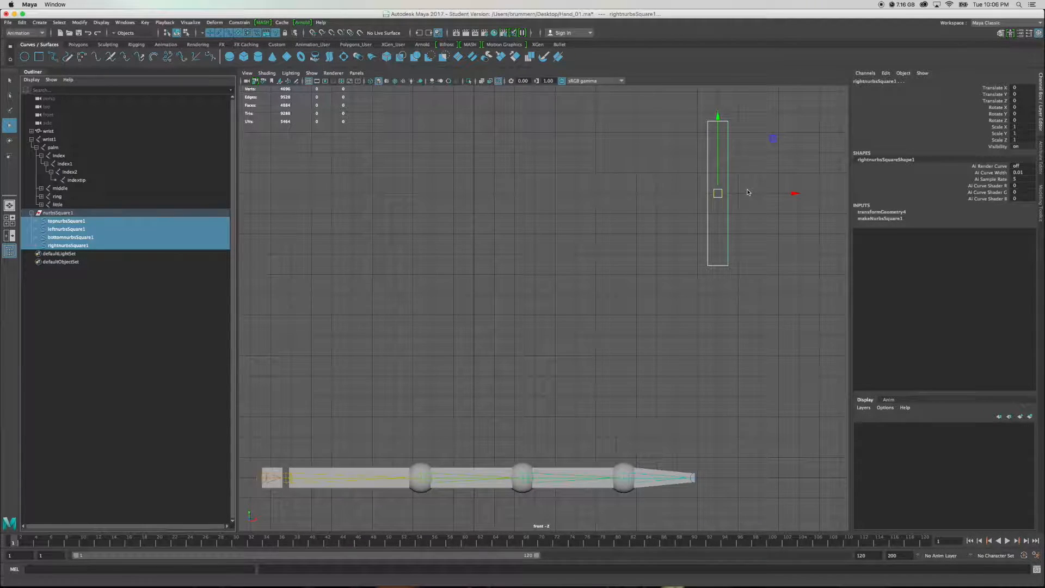
click(49, 212)
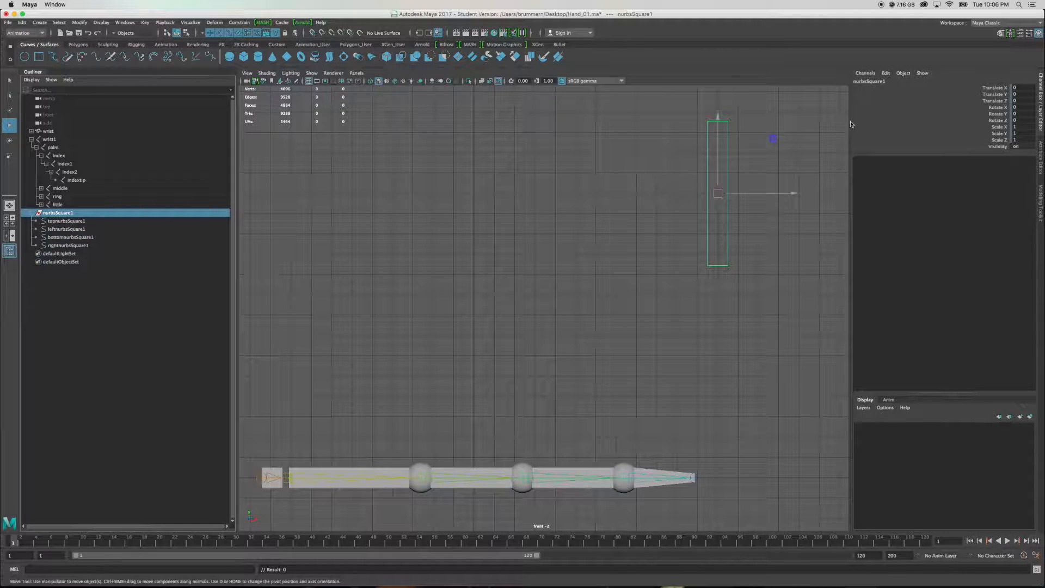
Step: Lock the translate, rotate, scale and visibility channels of nurbsSquare1's four side curves, check the lock on the rectangle, and clear the selection
click(719, 96)
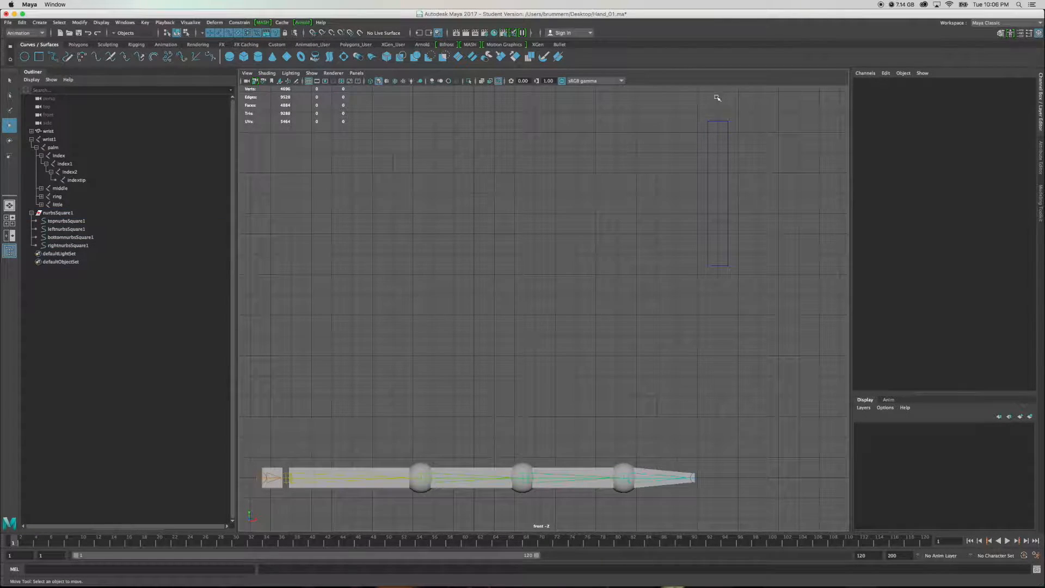
drag(677, 110, 755, 291)
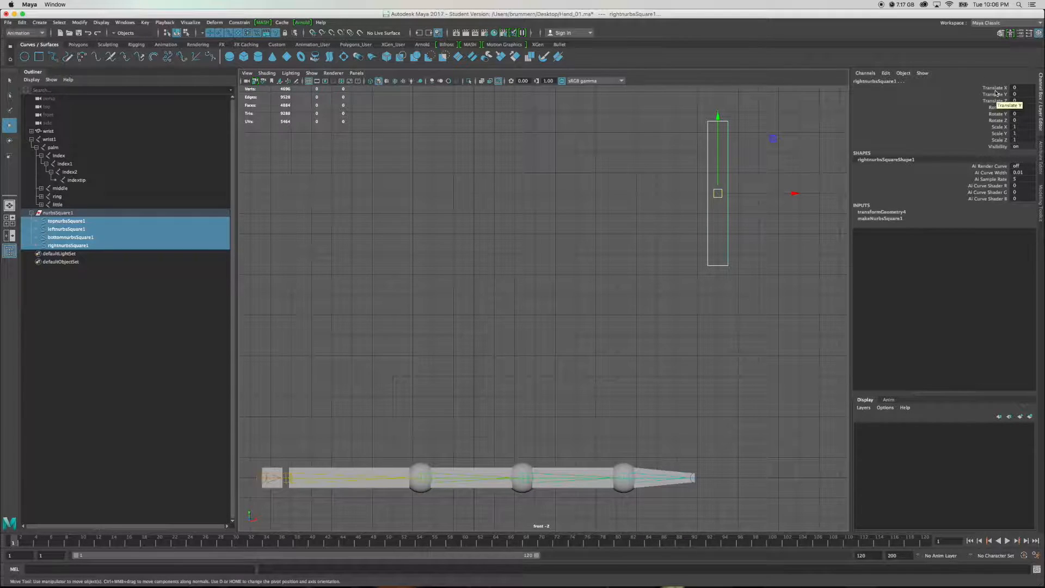
drag(996, 88, 1001, 141)
right_click(1002, 141)
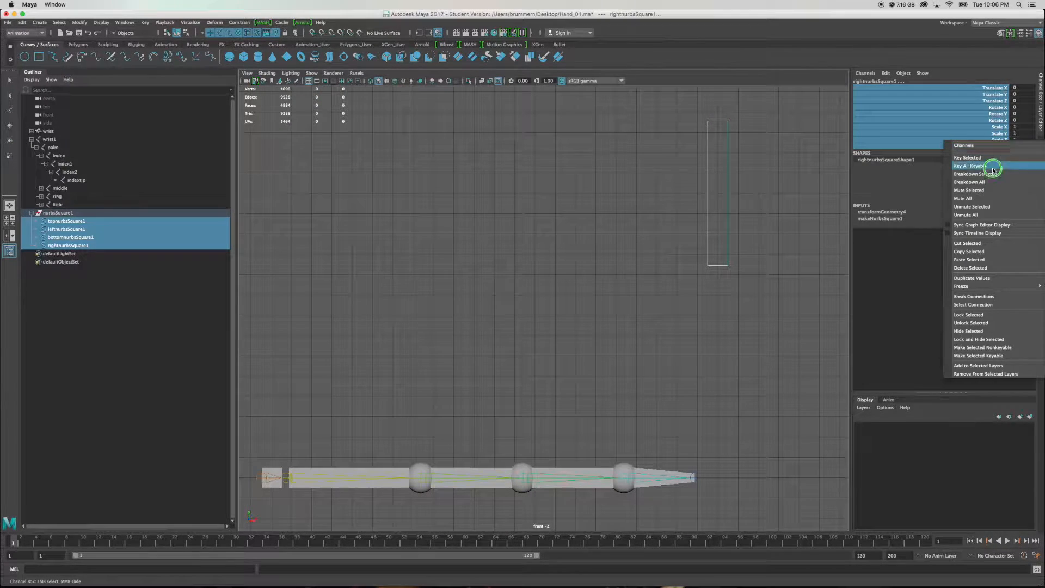
click(957, 313)
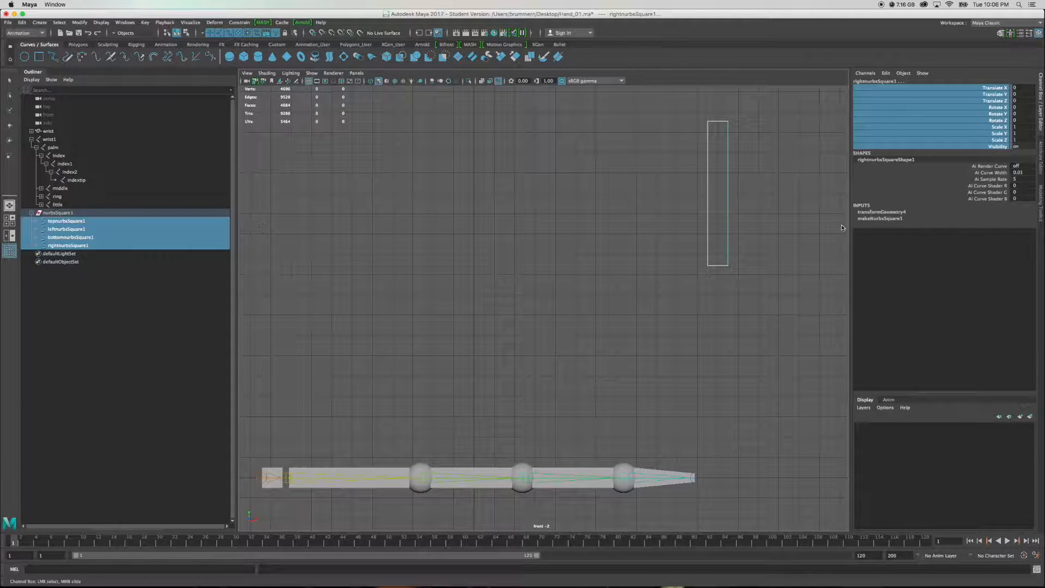
click(780, 228)
drag(765, 291, 664, 203)
key(w)
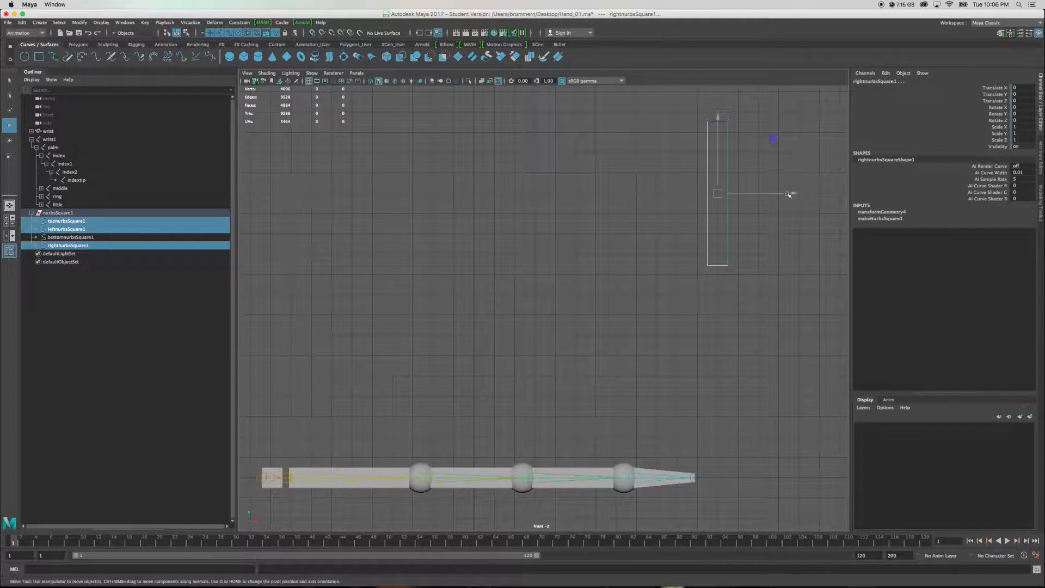
click(774, 246)
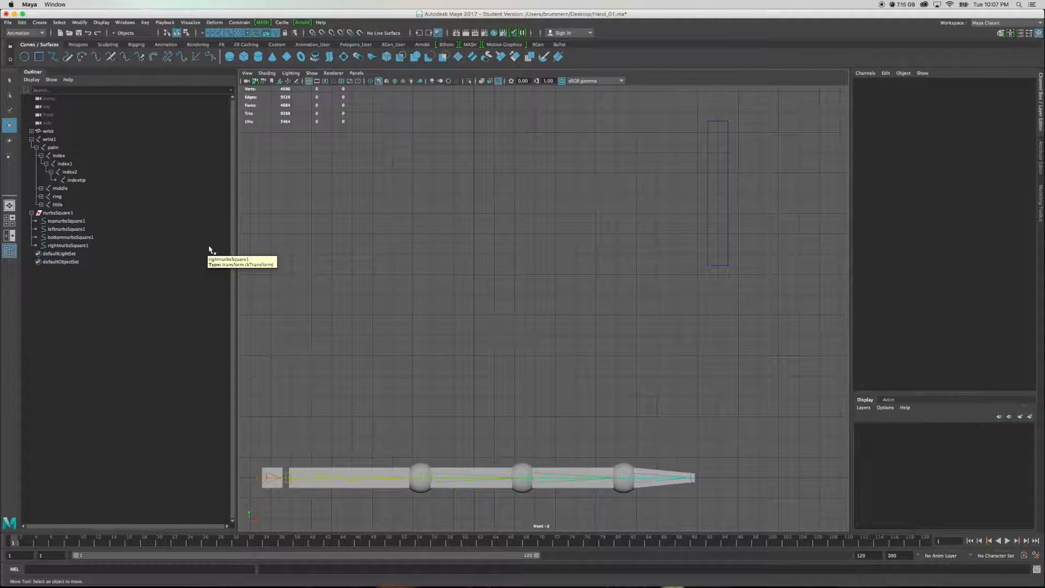
Step: Create a NURBS circle and snap it inside the lower end of the rectangle at X 12, Y 11
click(25, 57)
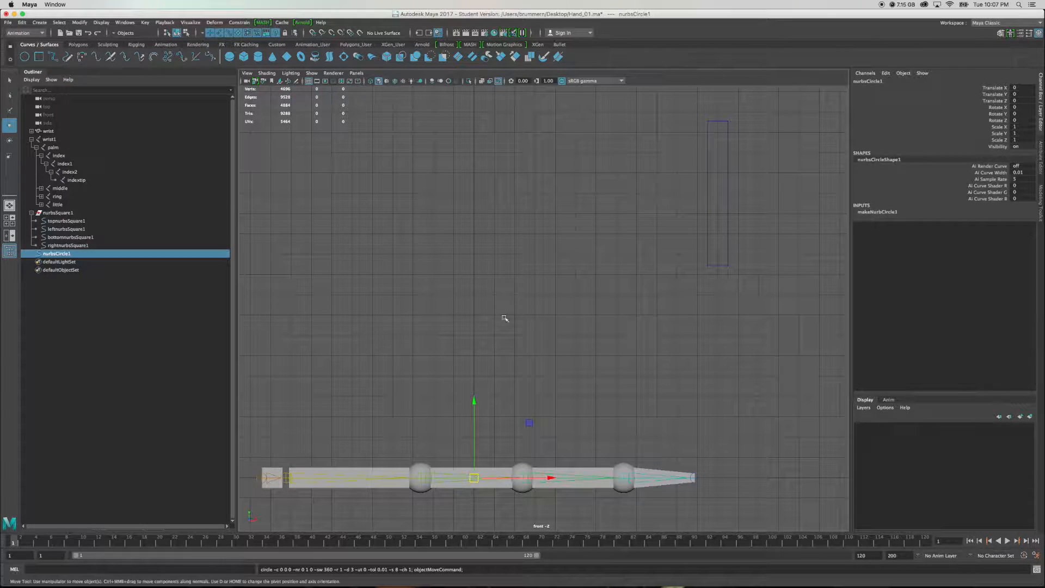
drag(474, 401, 468, 235)
drag(529, 260, 766, 180)
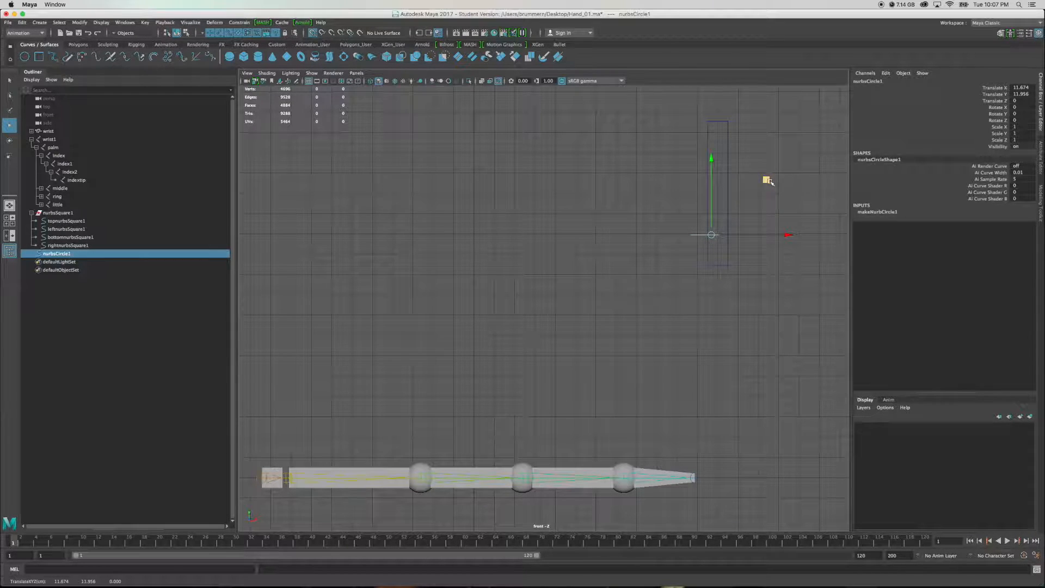
drag(718, 235, 724, 257)
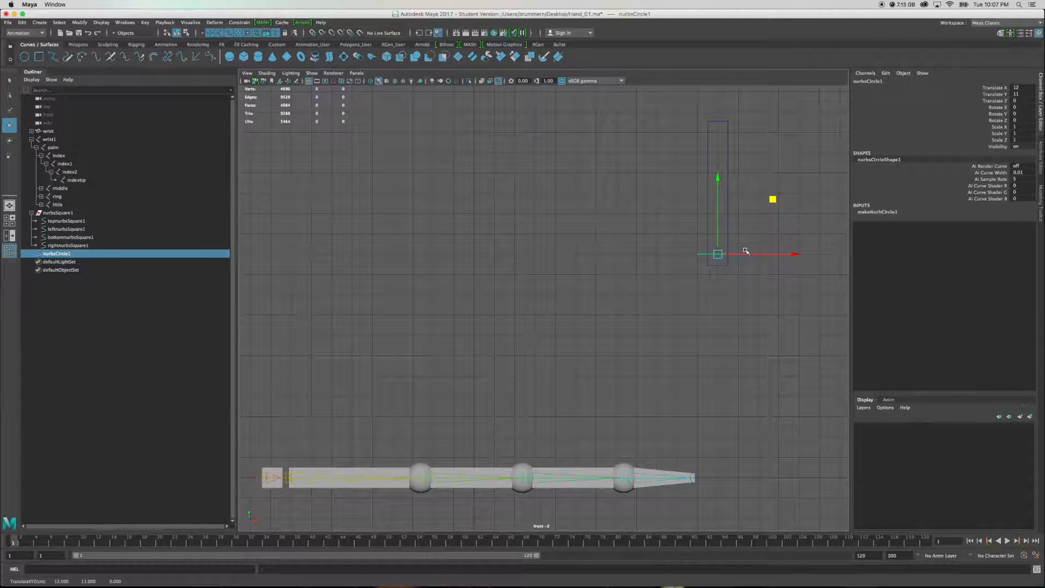
Step: Set the circle's Rotate X to 90 and scale it down uniformly to match the rectangle's width
key(e)
drag(719, 192, 721, 267)
double_click(1023, 108)
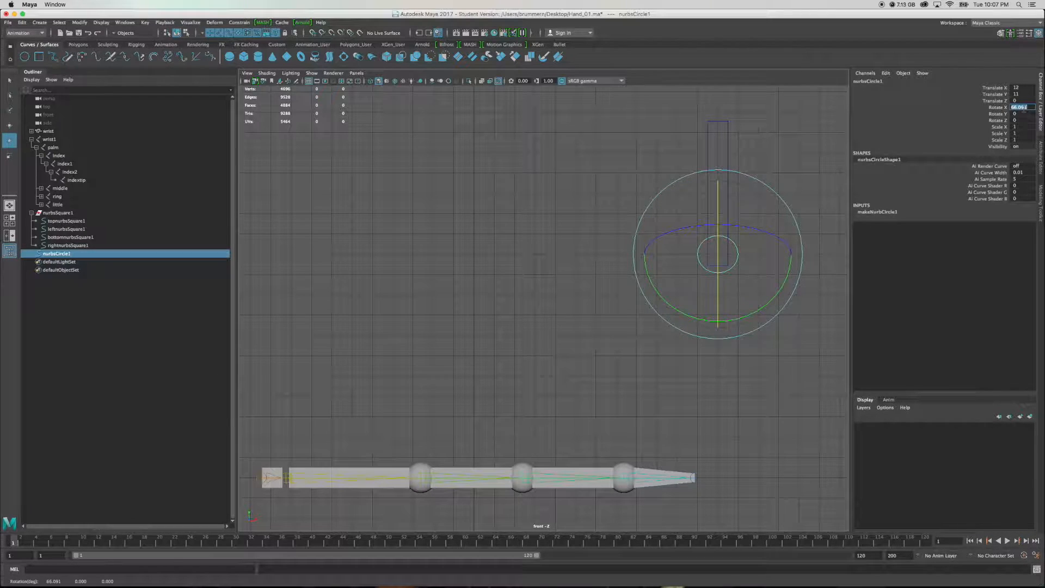
key(Return)
key(r)
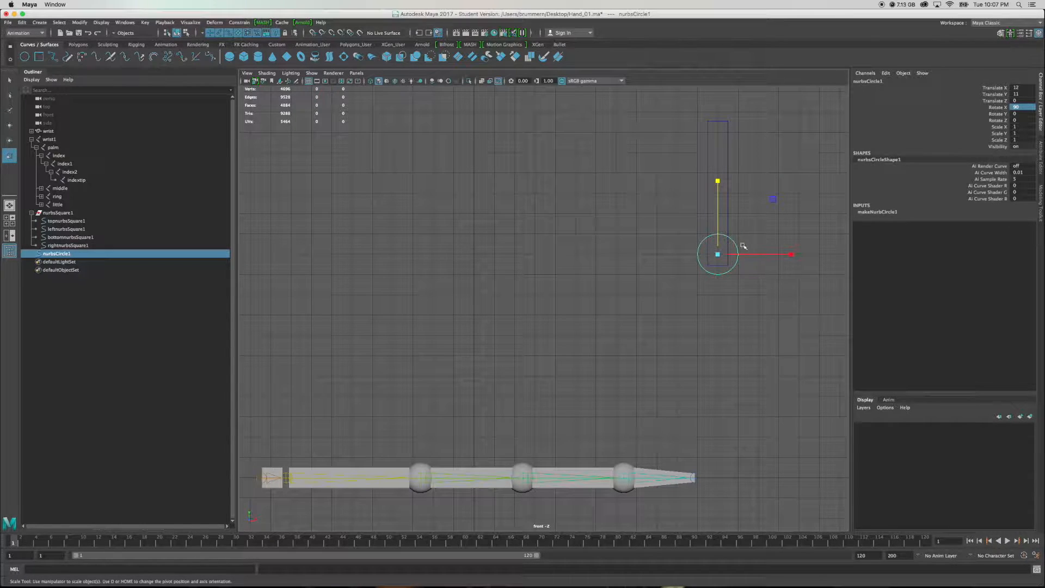
middle_drag(773, 199, 760, 212)
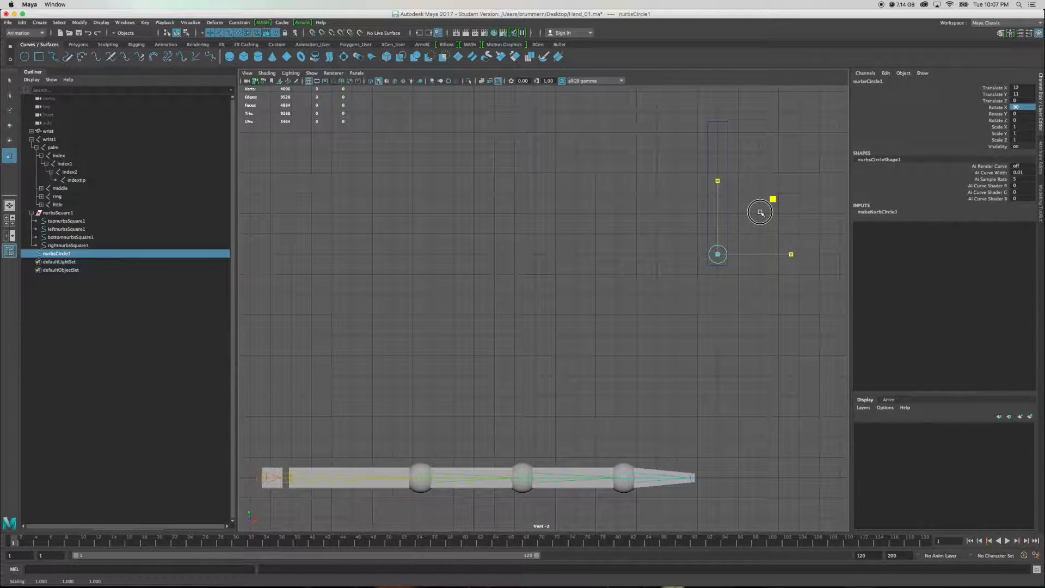
middle_drag(760, 212, 761, 213)
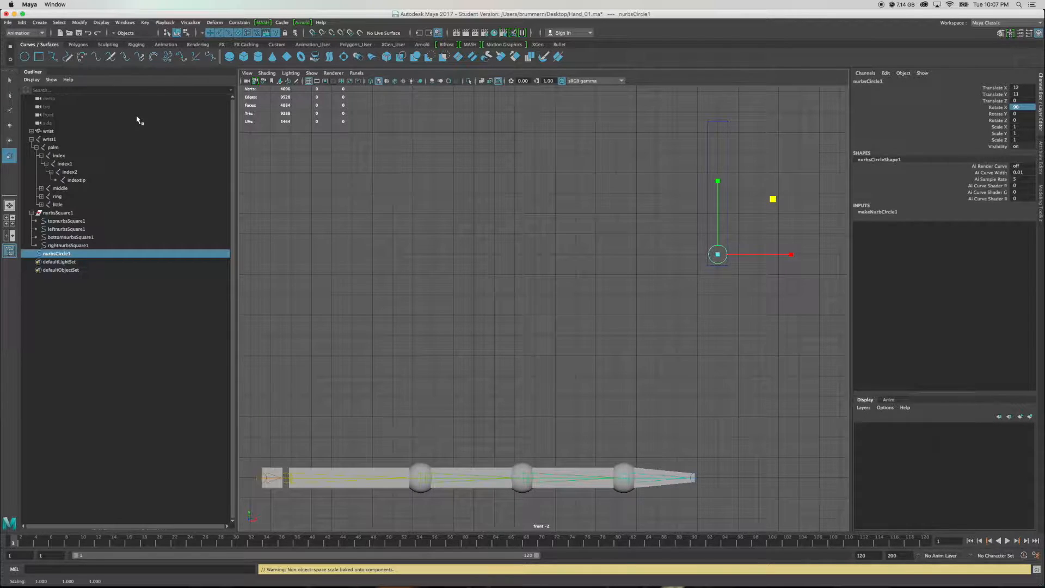
Step: Freeze the transformations of nurbsCircle1 and ready it for moving
click(80, 22)
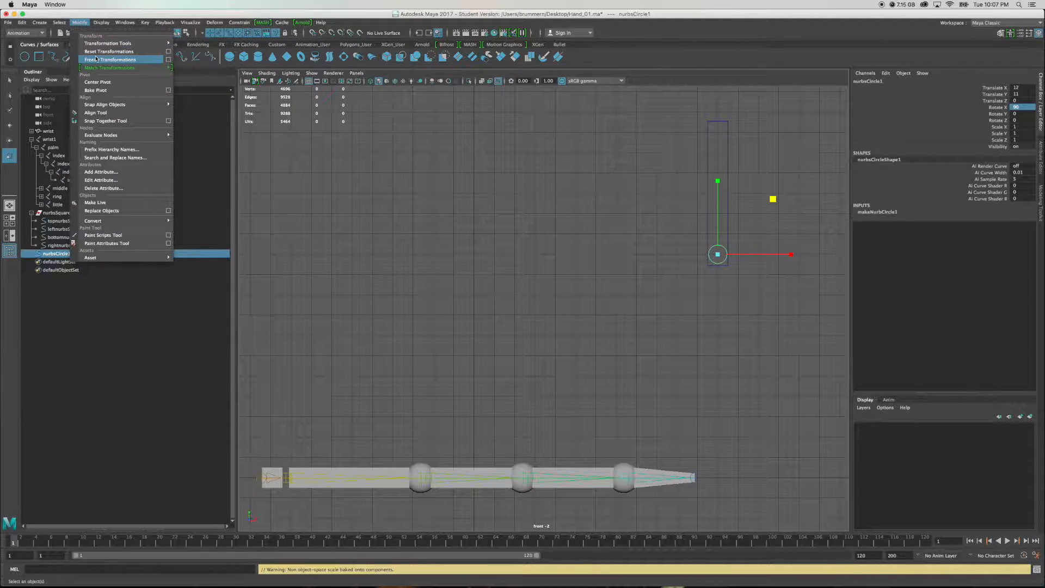
click(96, 58)
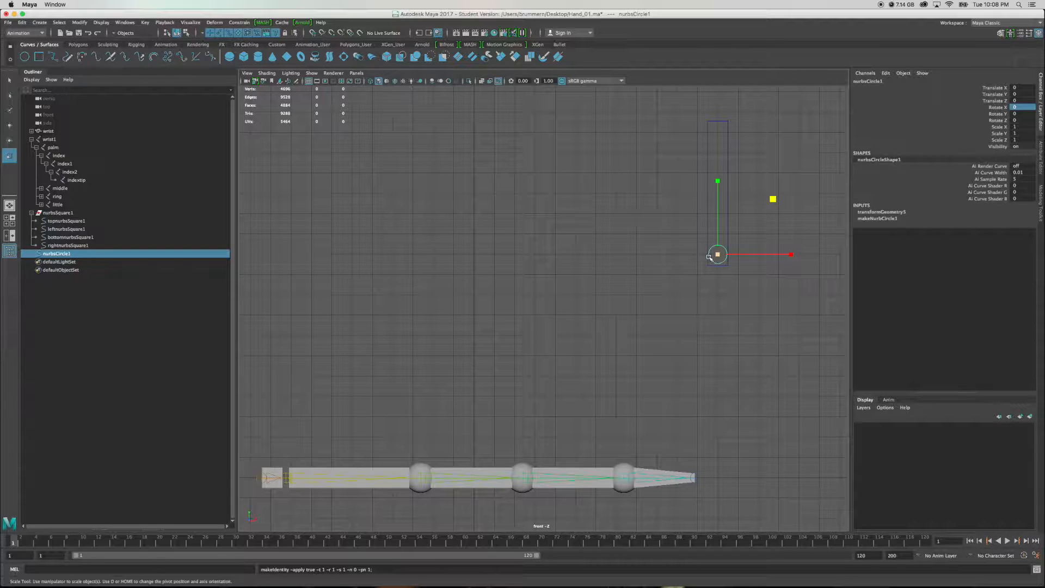
key(w)
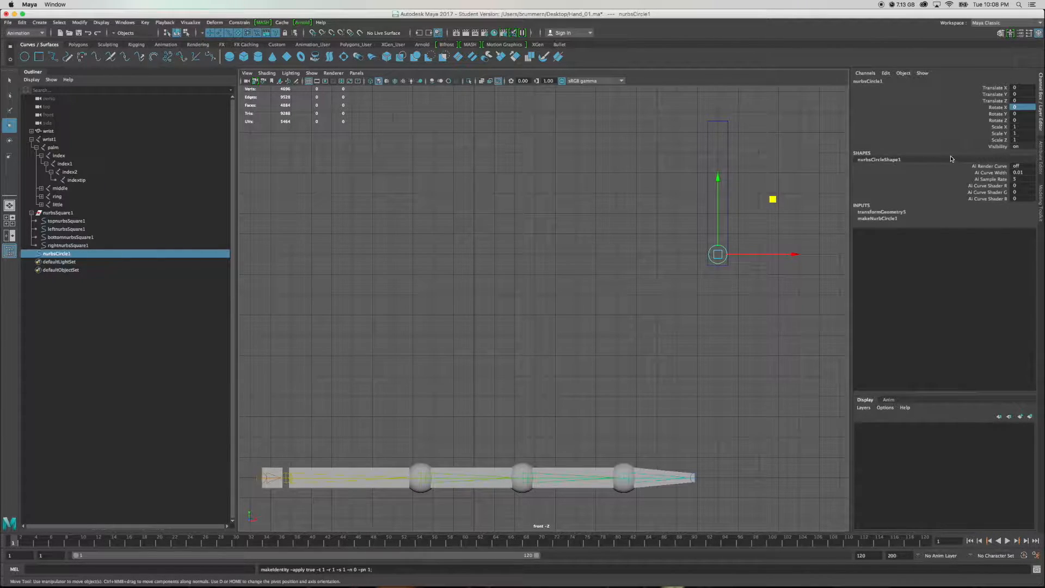
drag(995, 89, 1000, 148)
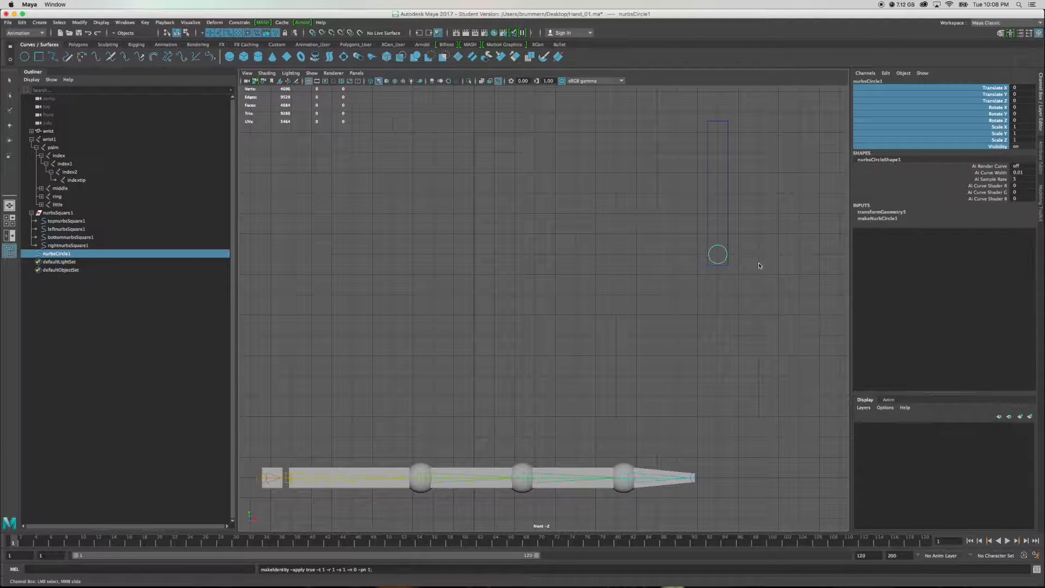
ctrl+click(996, 94)
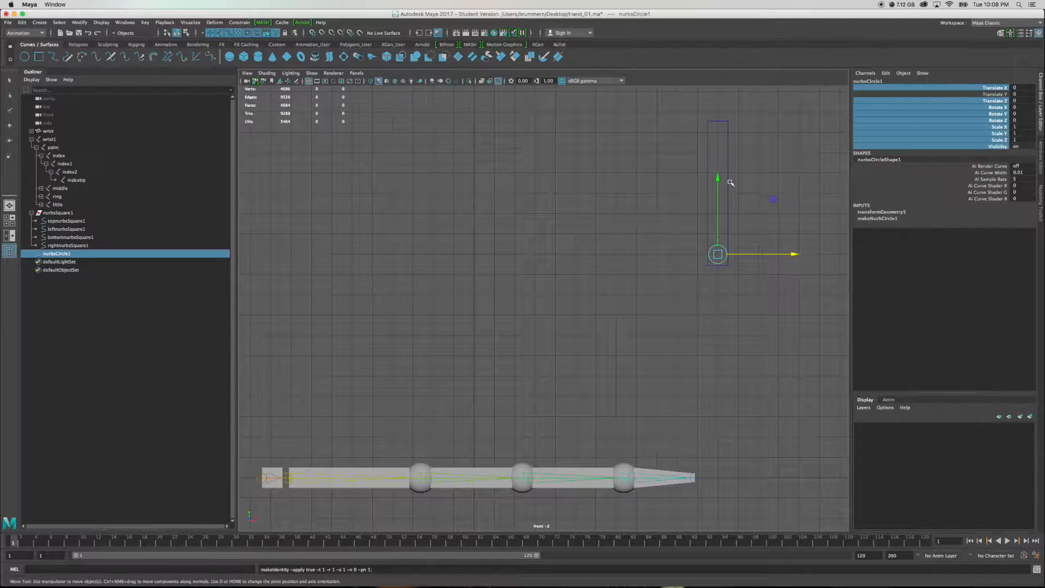
click(784, 151)
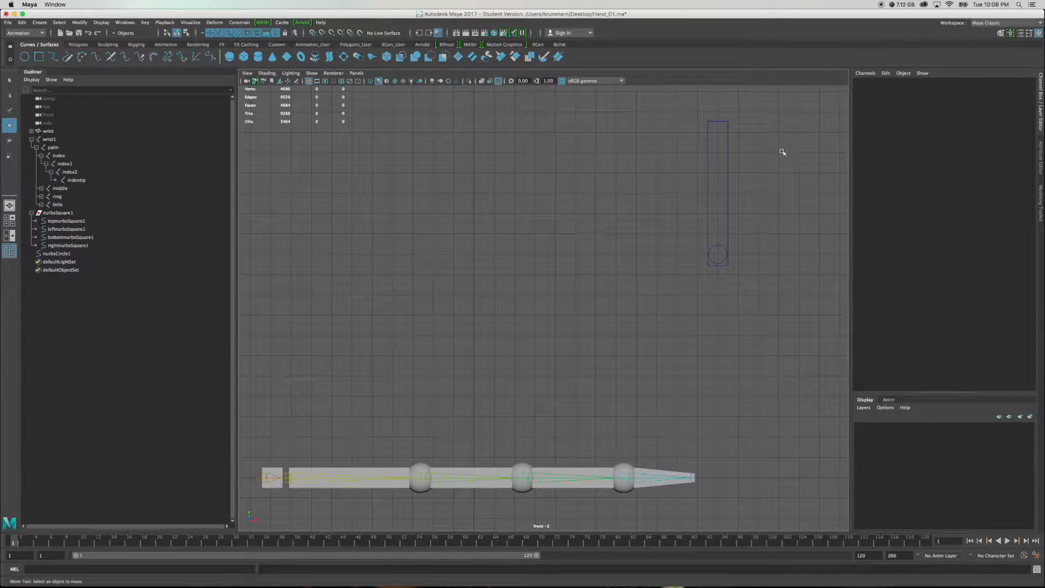
Step: Lock every transform and visibility channel of nurbsCircle1 except Translate Y
click(717, 250)
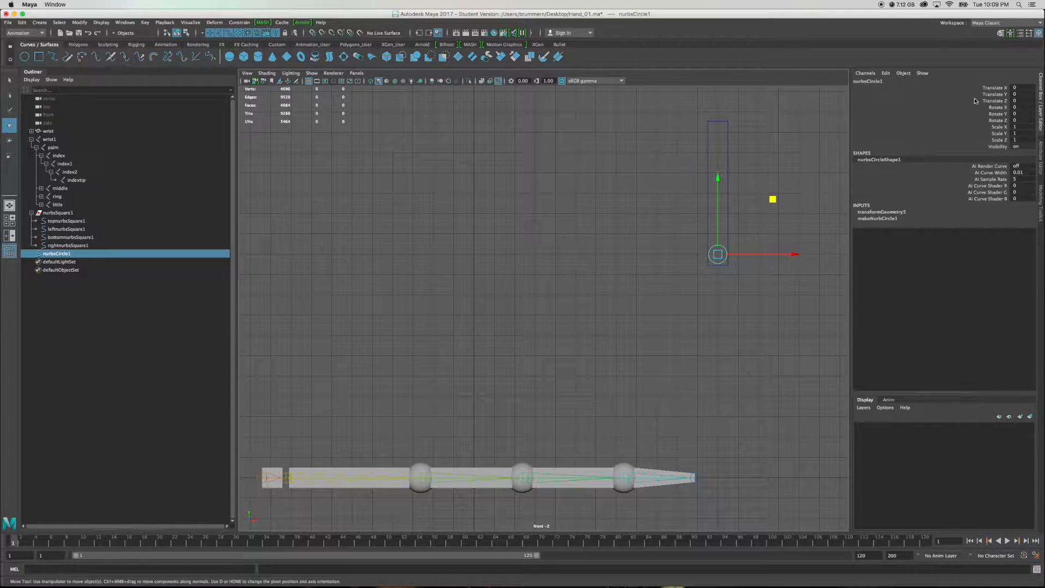
drag(994, 88, 995, 149)
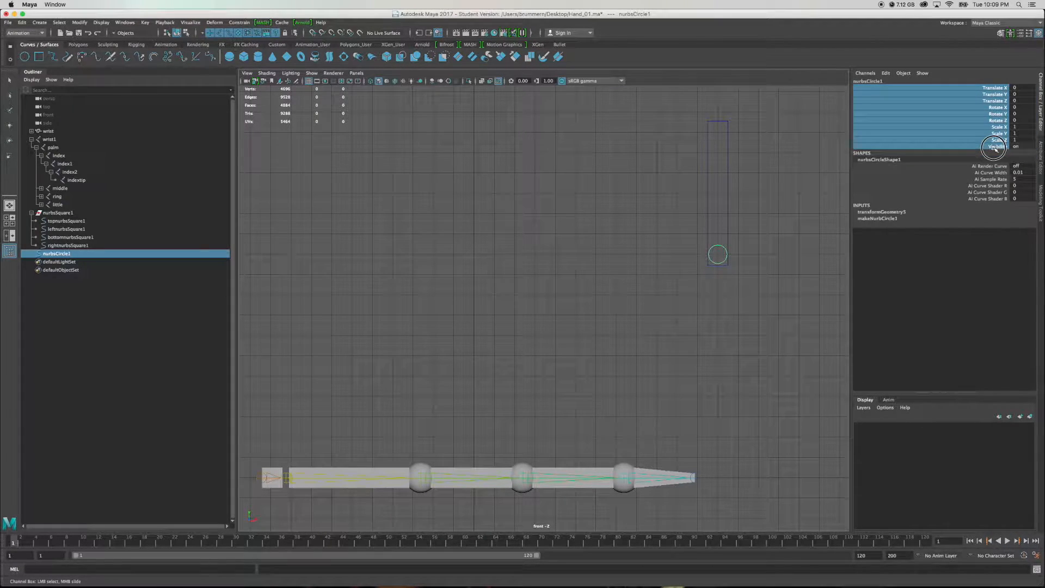
ctrl+click(994, 95)
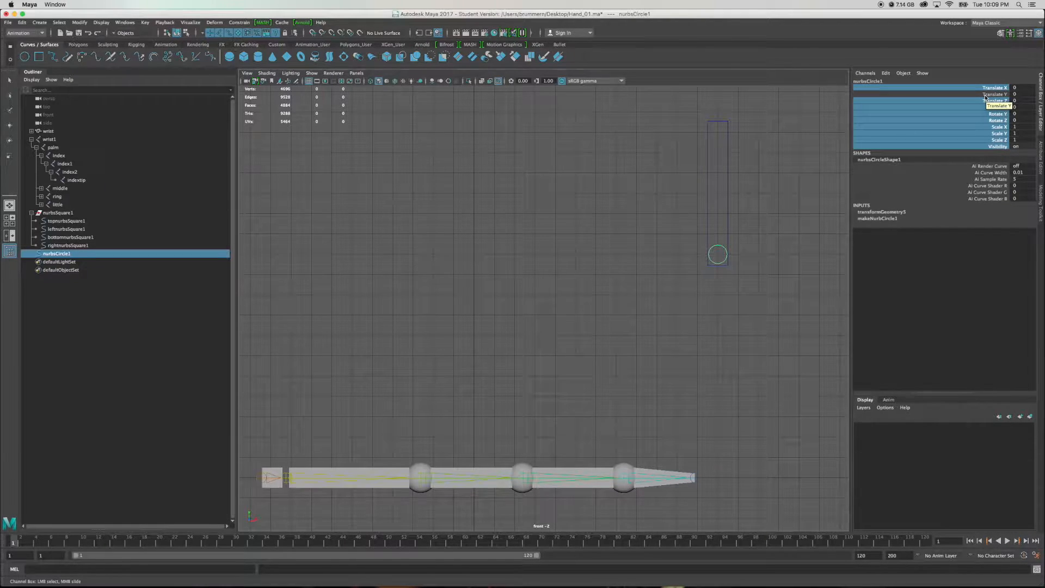
right_drag(986, 98, 978, 280)
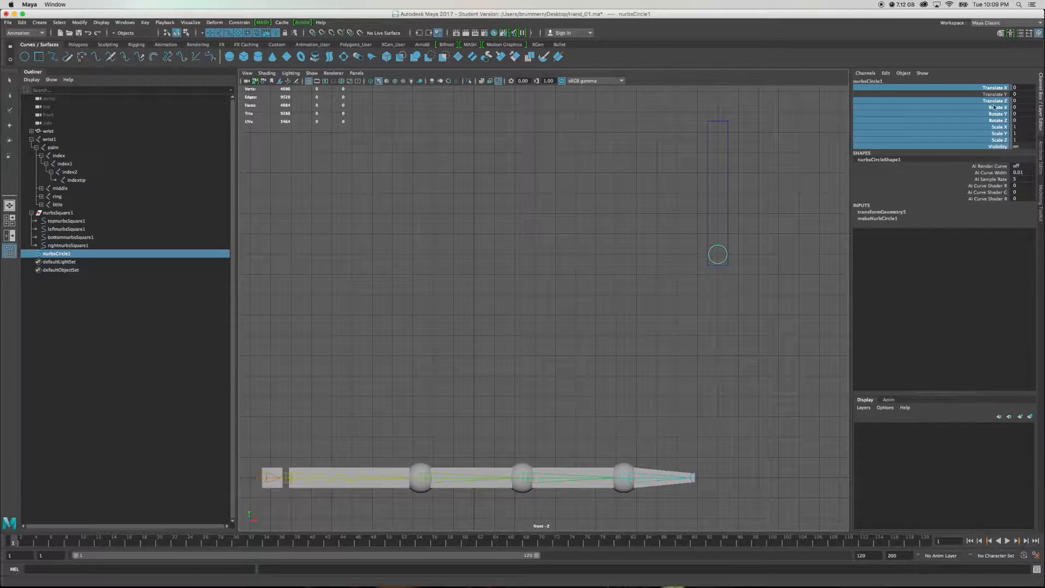
ctrl+click(994, 97)
Step: Enable the circle's minimum Translate Y limit in its limit information and take its current position, 0, as the value
click(1037, 158)
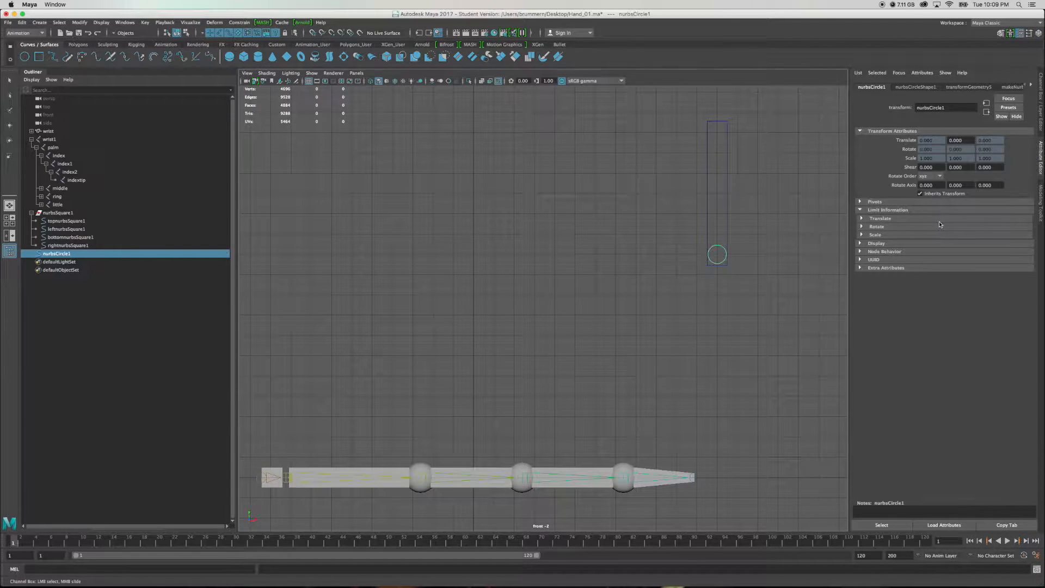
click(862, 219)
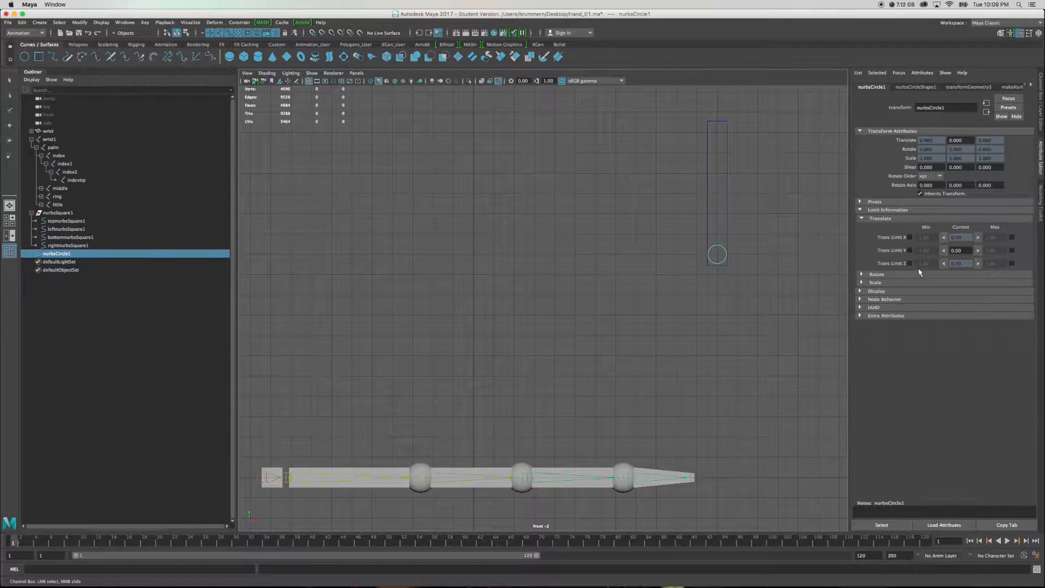
click(910, 251)
click(945, 252)
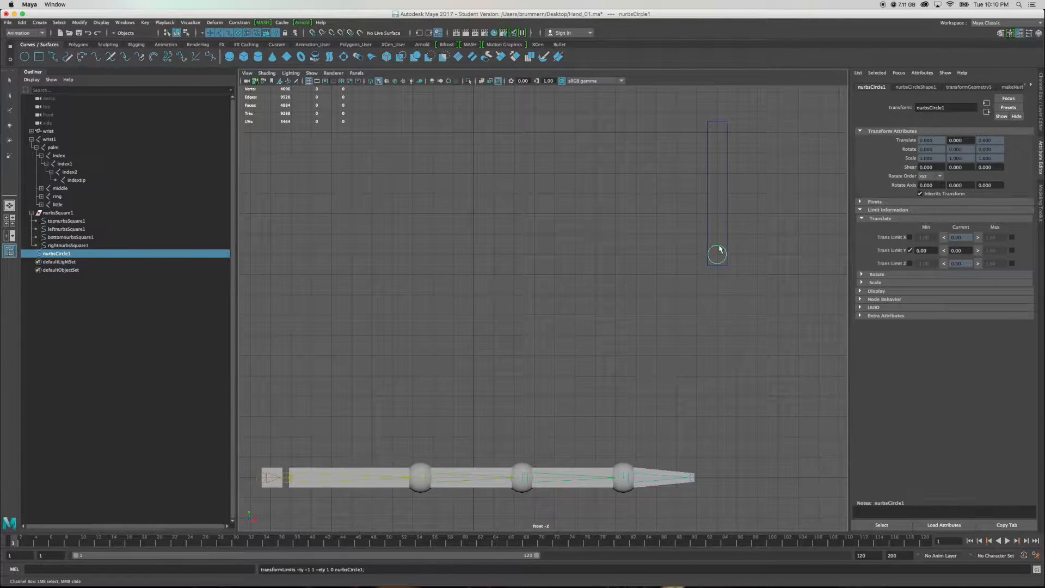
Step: Move the circle up to the rectangle's upper end and enable its maximum Translate Y limit at 6
mouse_move(722, 250)
middle_down()
mouse_move(744, 250)
mouse_move(723, 253)
middle_up()
key(w)
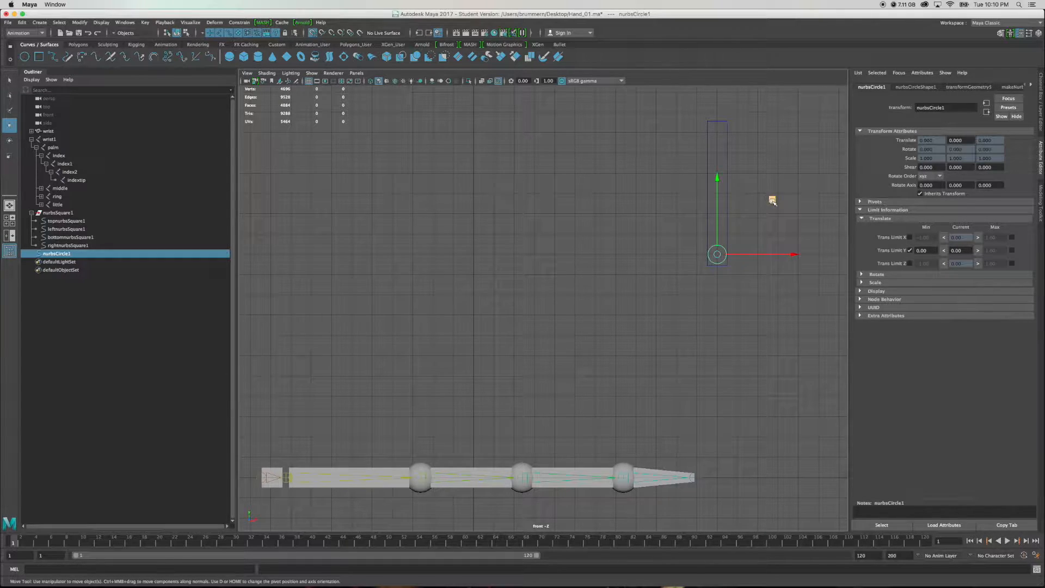
drag(717, 254, 717, 133)
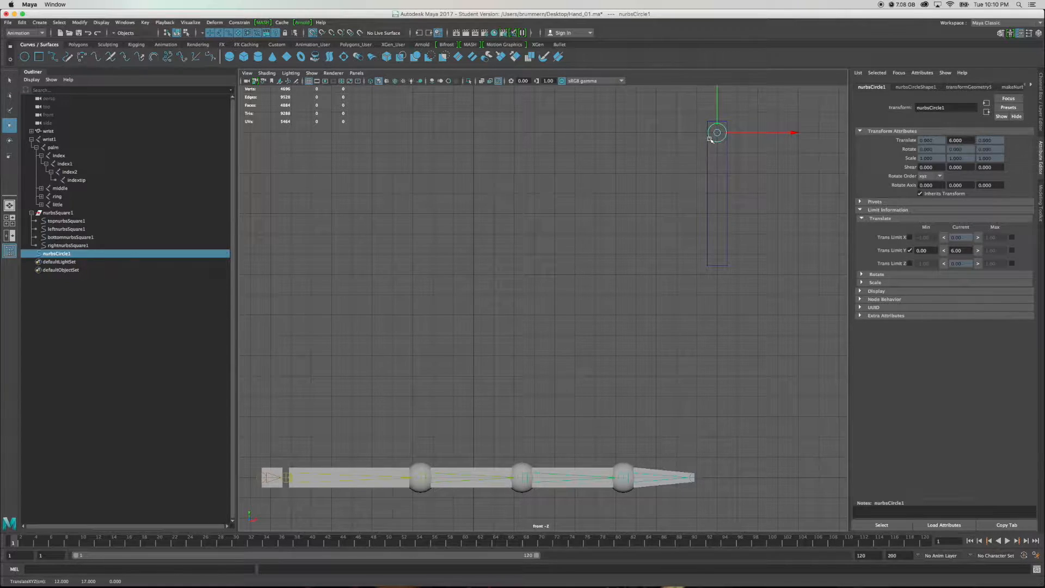
click(1014, 252)
middle_drag(772, 181, 847, 247)
double_click(990, 251)
text(6)
key(Return)
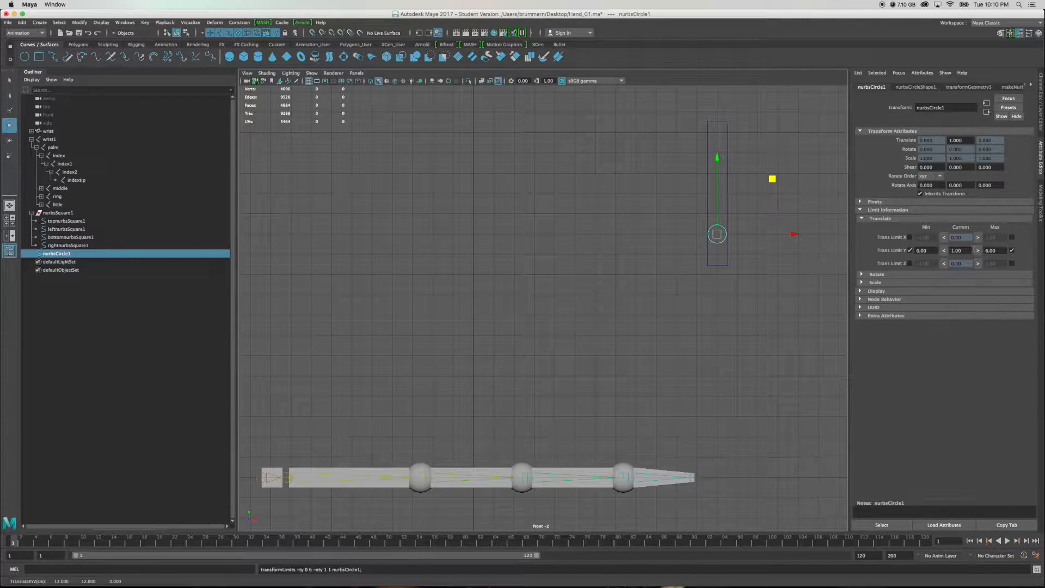
Step: Slide the circle back down to its lower limit, and show the hand and slider in the perspective view with nothing selected
drag(717, 155, 714, 307)
drag(772, 203, 730, 294)
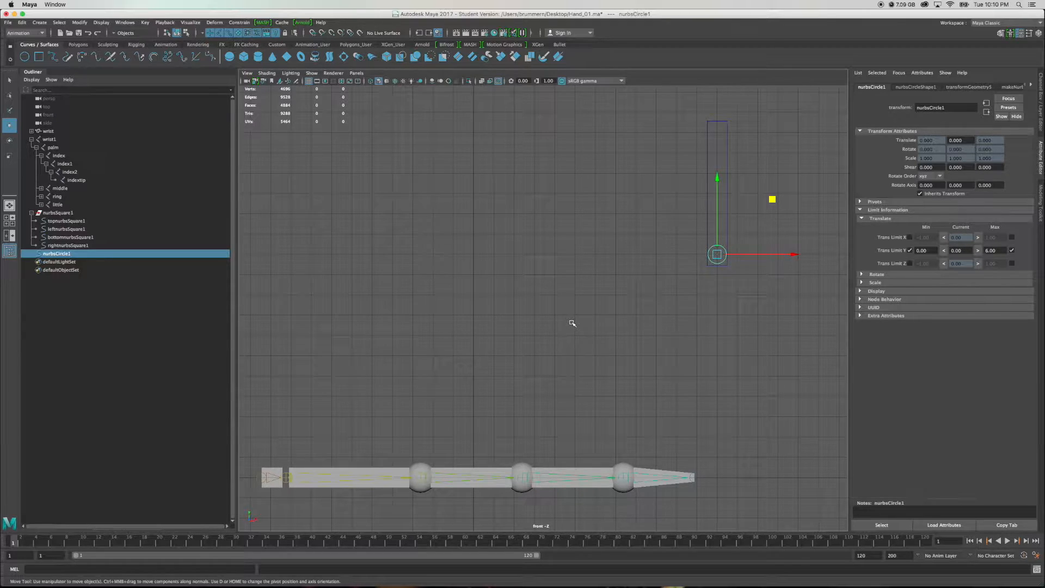
key(space)
key(space)
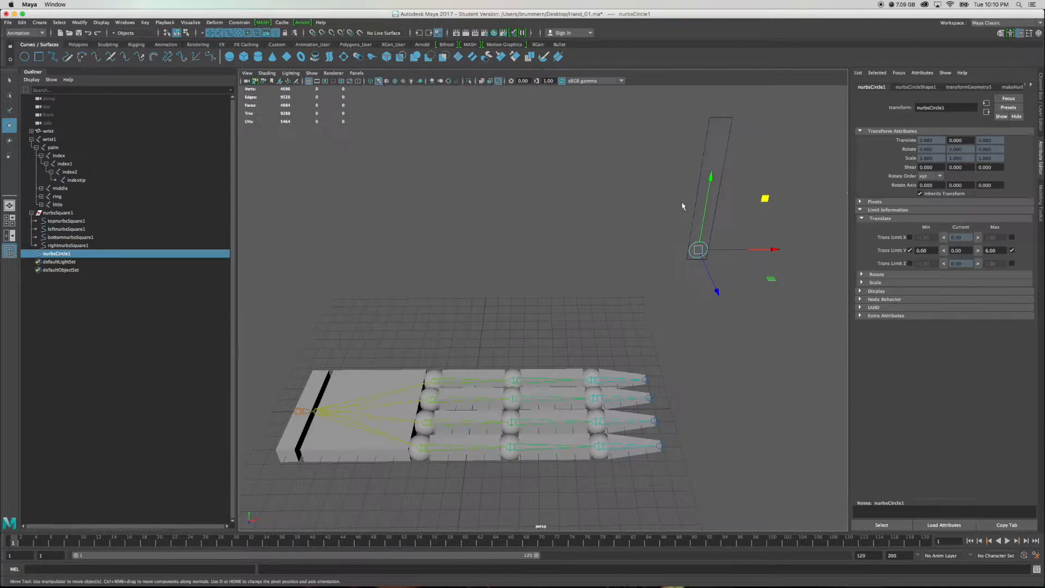
alt+drag(616, 341, 615, 345)
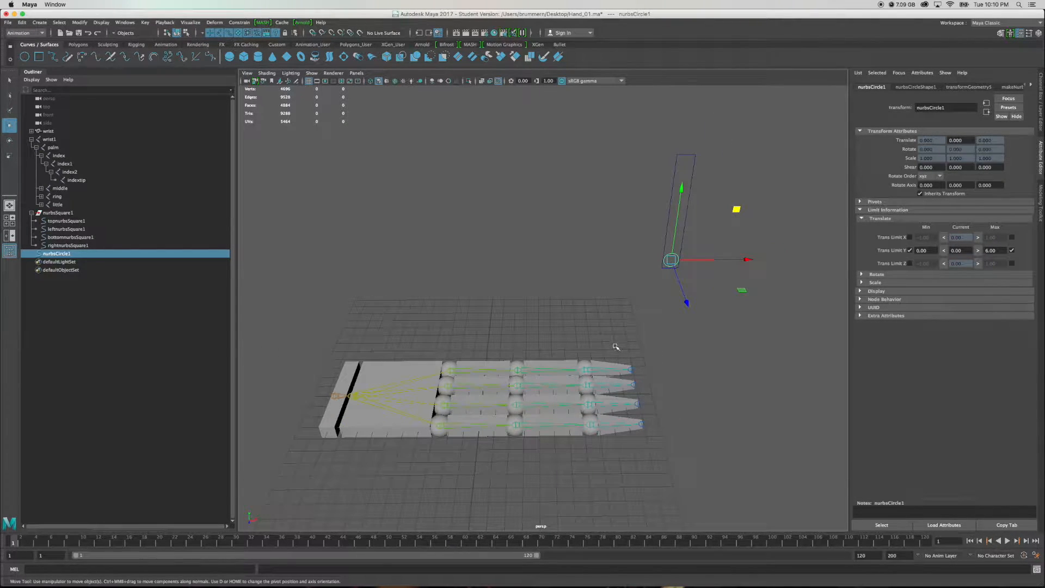
mouse_move(668, 390)
alt+mouse_down()
mouse_move(668, 381)
mouse_move(583, 385)
mouse_move(677, 381)
mouse_move(667, 389)
alt+mouse_up()
alt+middle_drag(668, 390, 693, 374)
click(528, 253)
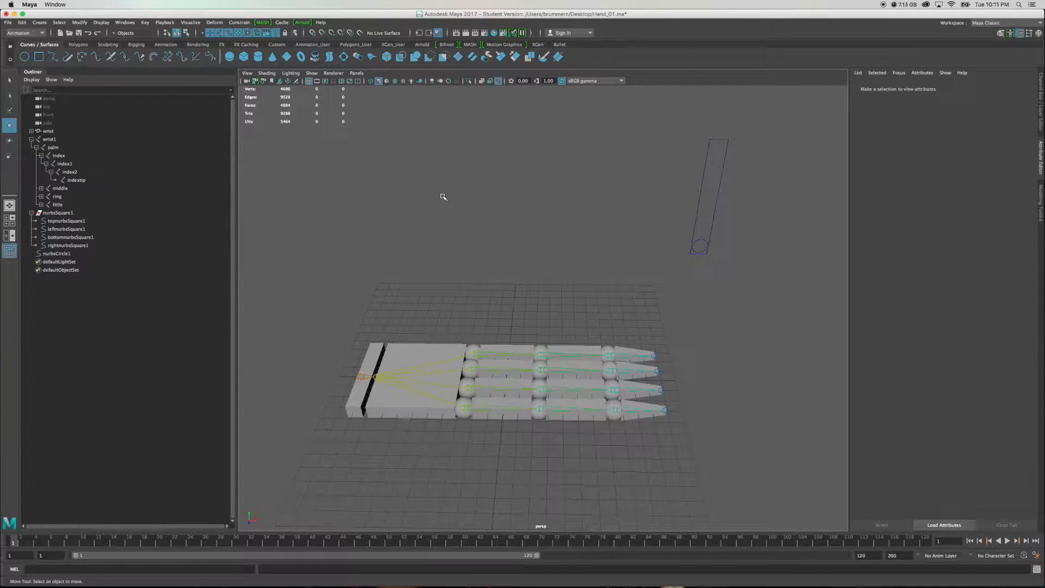
Step: Open the Set Driven Key window and rename nurbsCircle1 as Index_Curl_UI
click(146, 22)
mouse_move(167, 93)
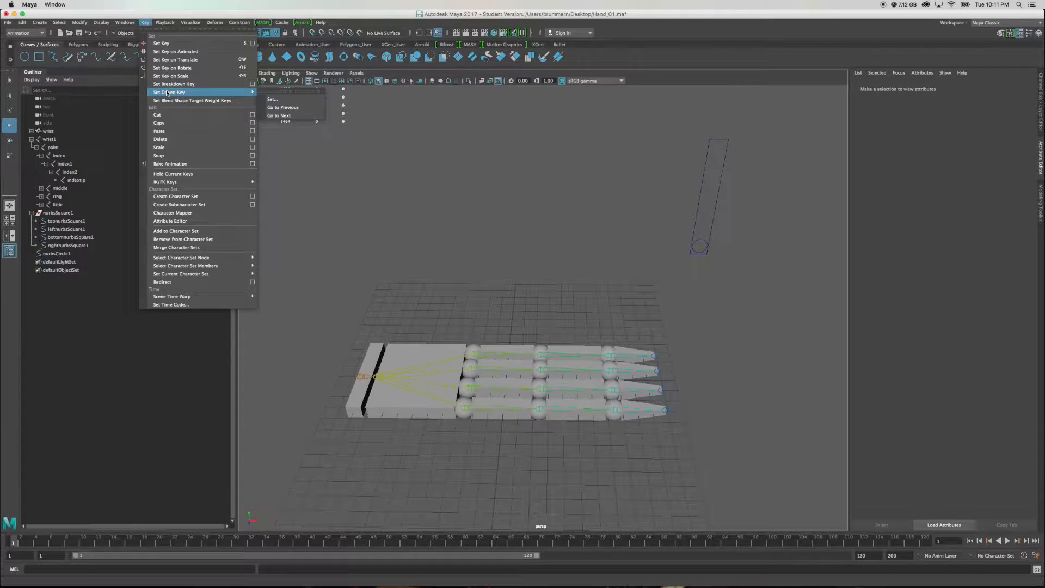
click(276, 100)
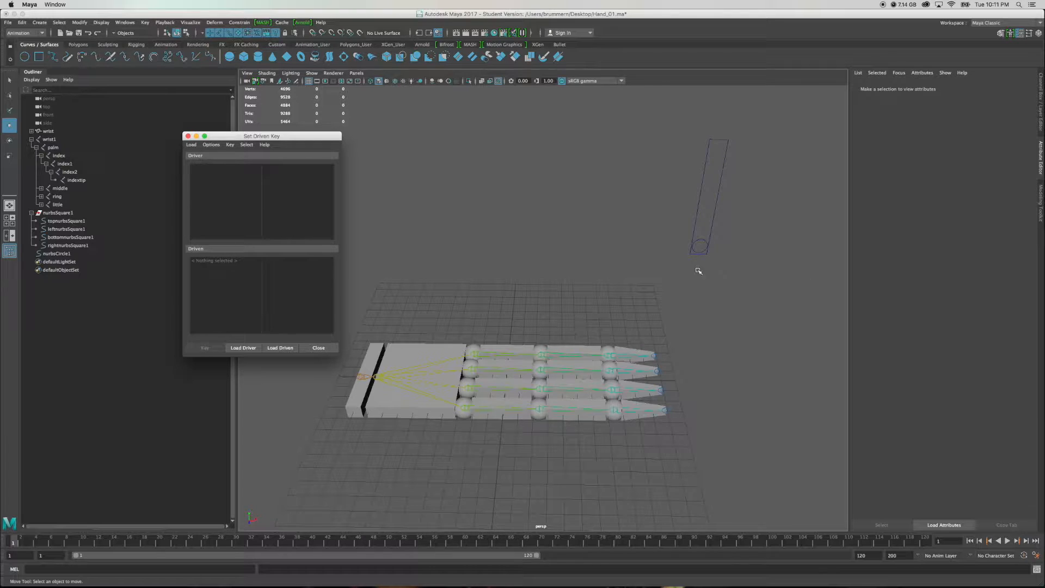
click(703, 244)
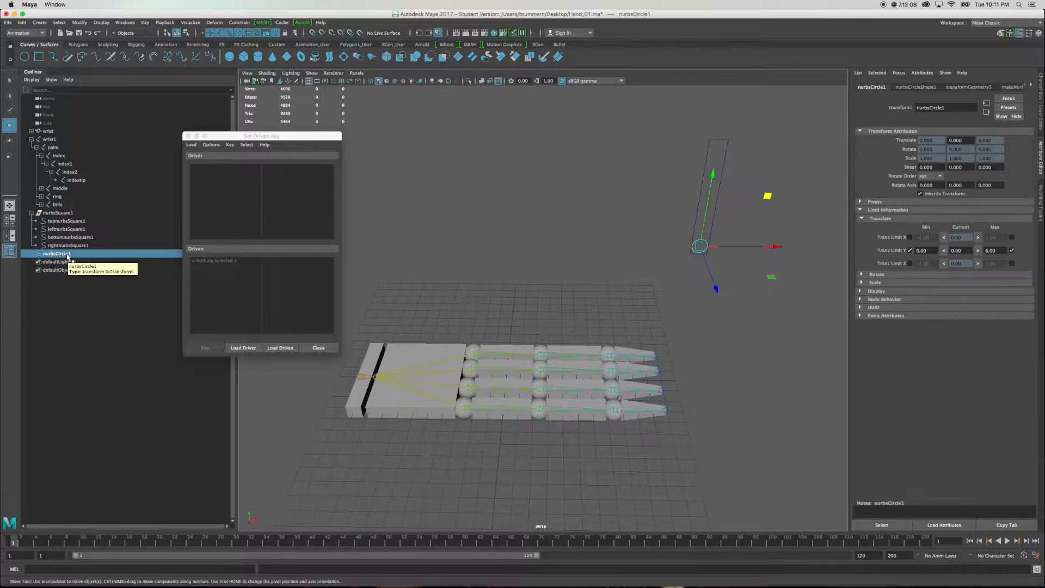
double_click(67, 254)
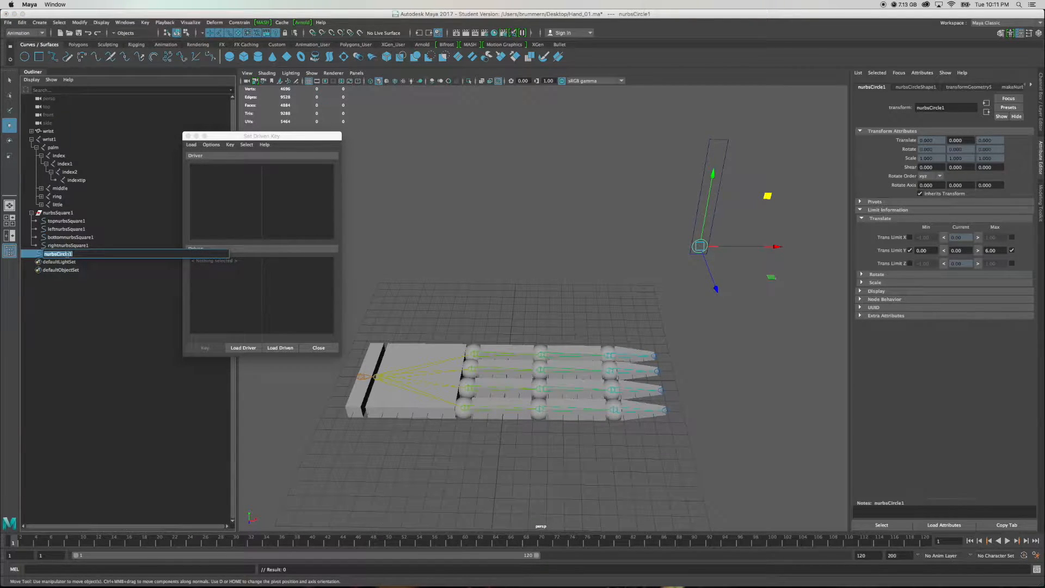
text(Index_Curl_UI)
key(Return)
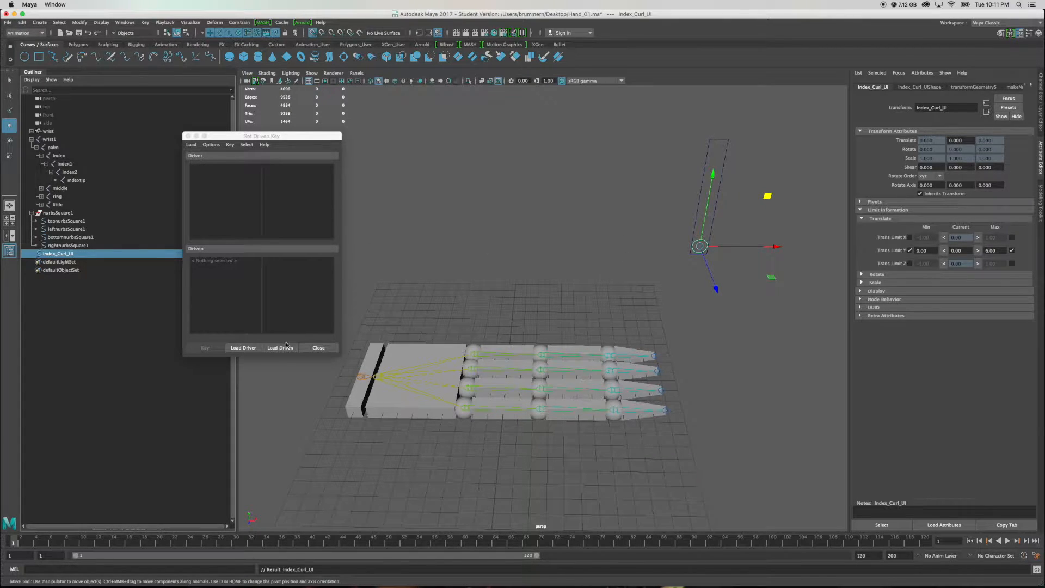
Step: Load Index_Curl_UI's Translate Y as the driver and the wrist1 joint's Index Finger Curl as the driven attribute
click(248, 350)
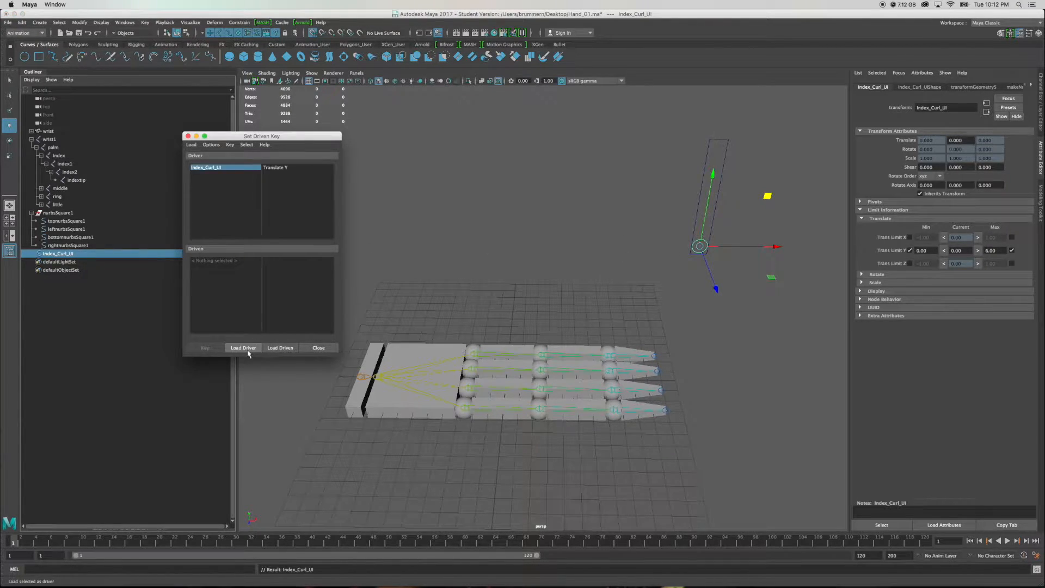
click(277, 168)
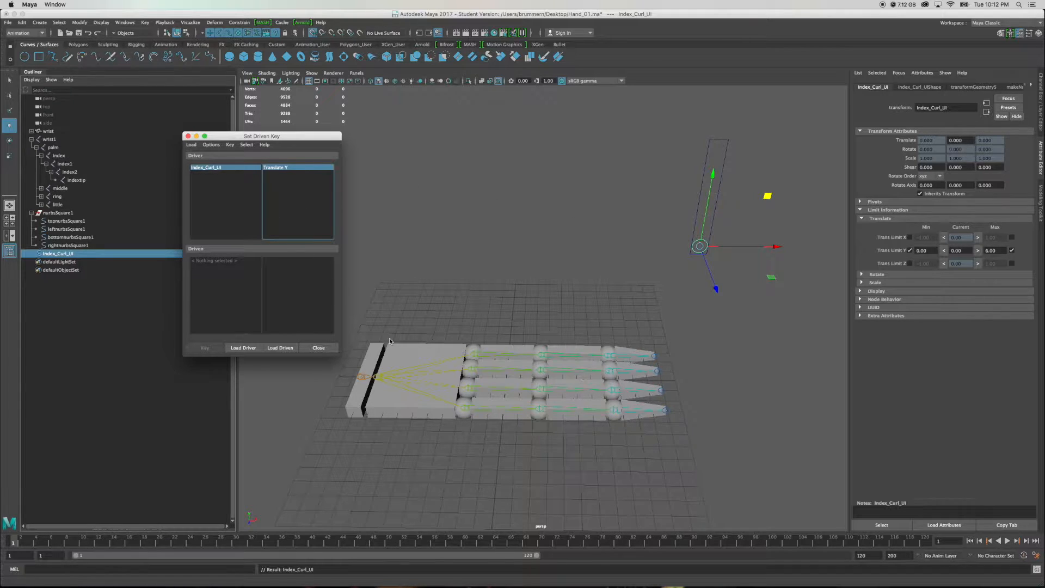
click(361, 377)
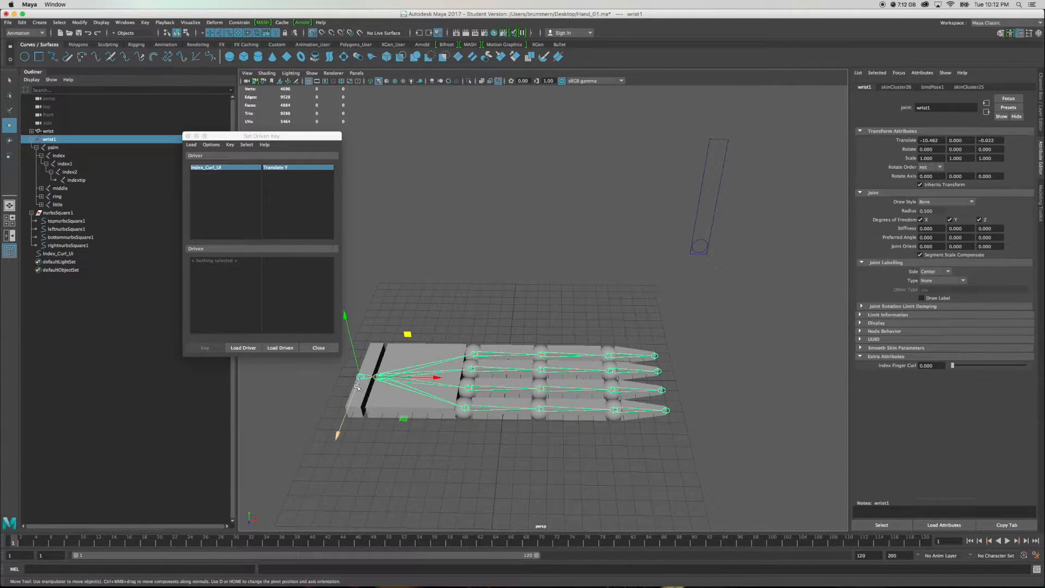
click(280, 348)
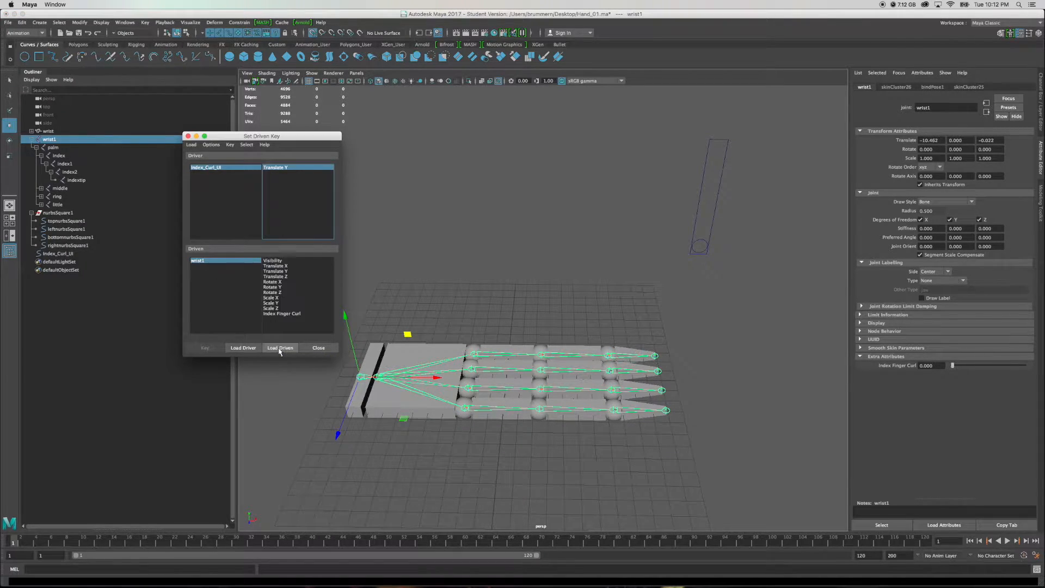
click(274, 314)
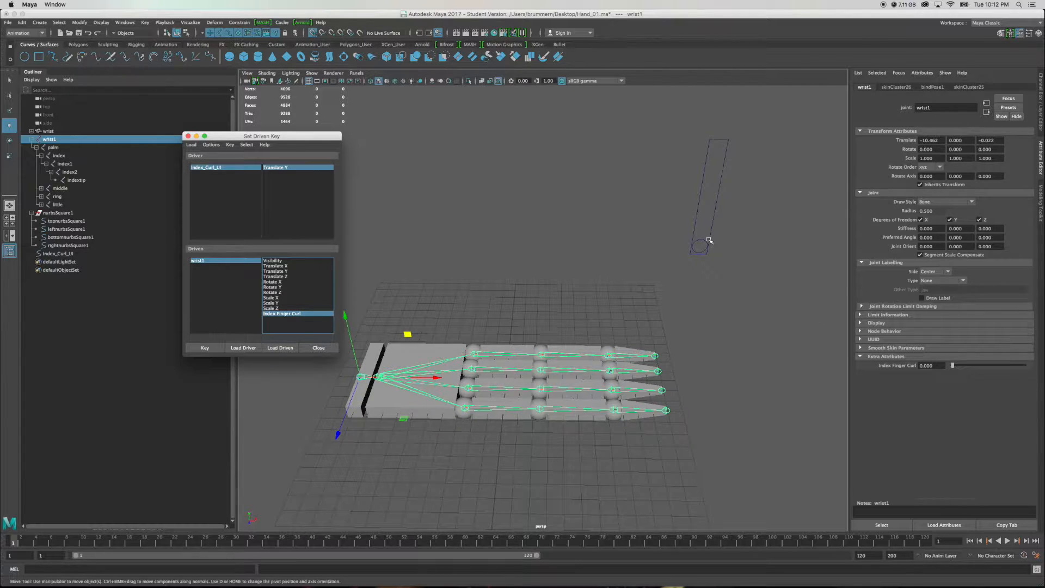
Step: Hold Index_Curl_UI at its lower limit, check its Translate Y, and set the starting driven key for Index Finger Curl
click(218, 349)
click(705, 241)
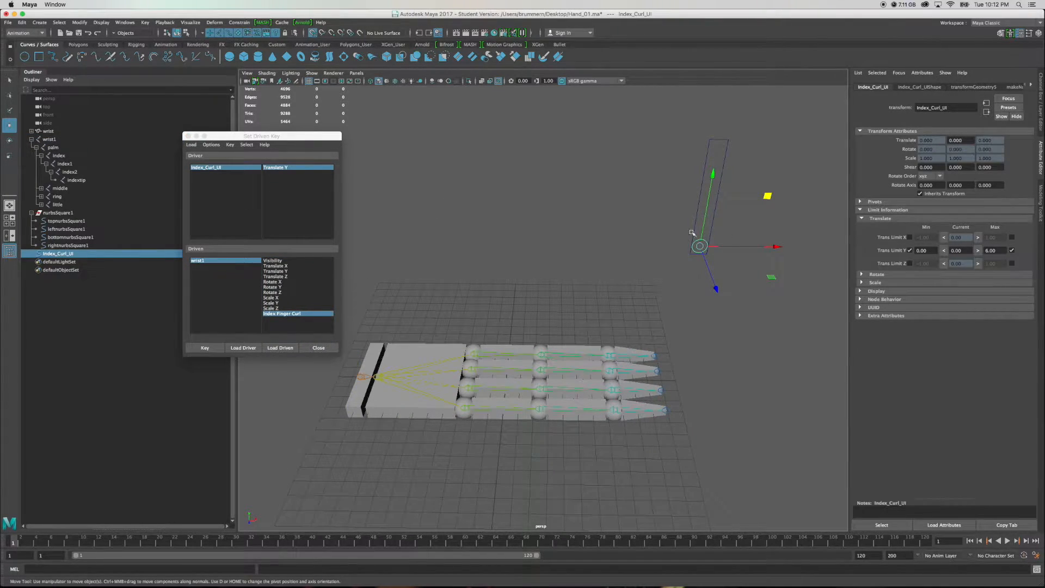
drag(712, 174, 702, 341)
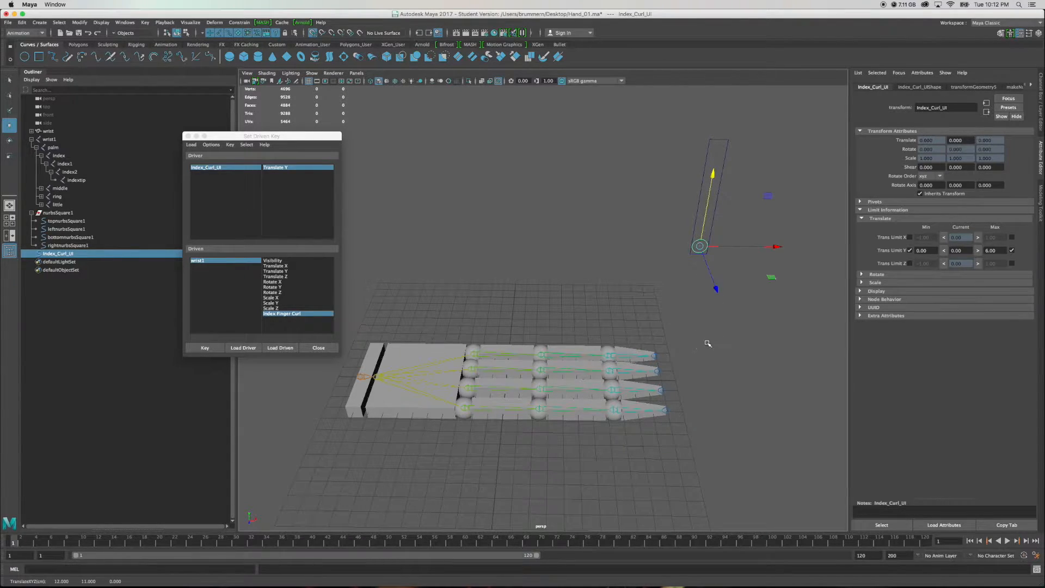
click(1041, 128)
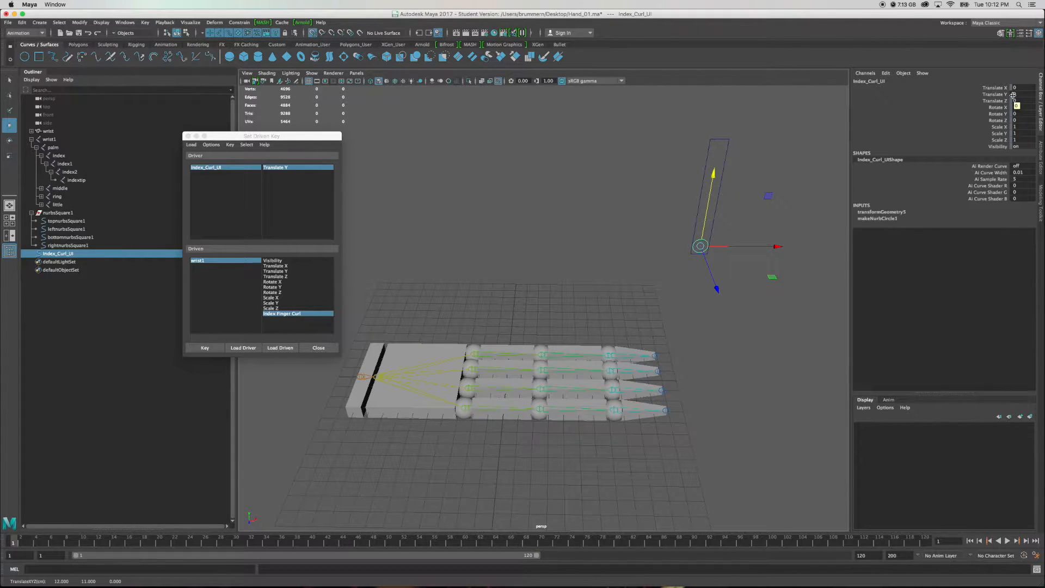
click(196, 351)
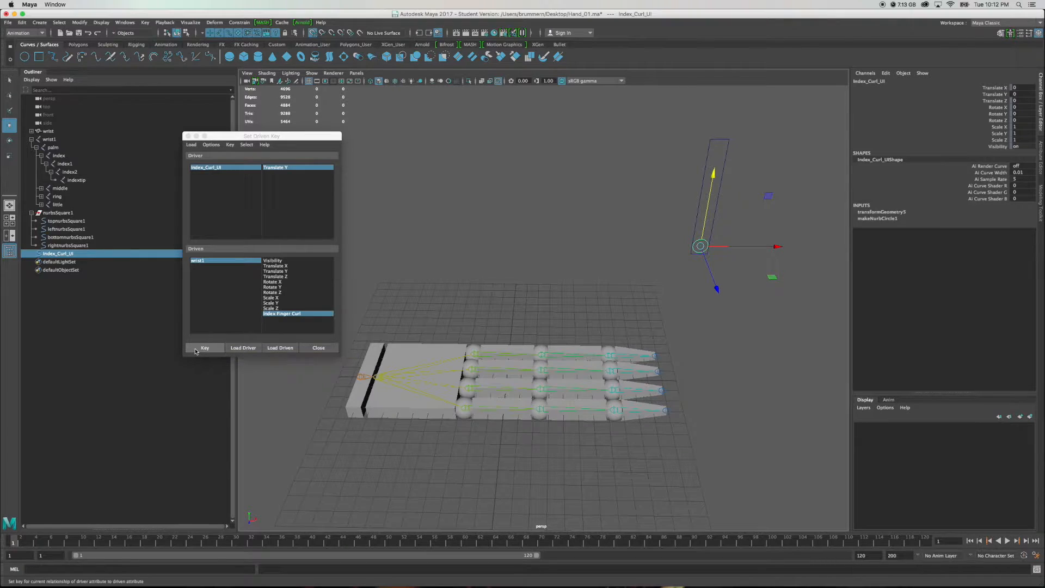
click(195, 351)
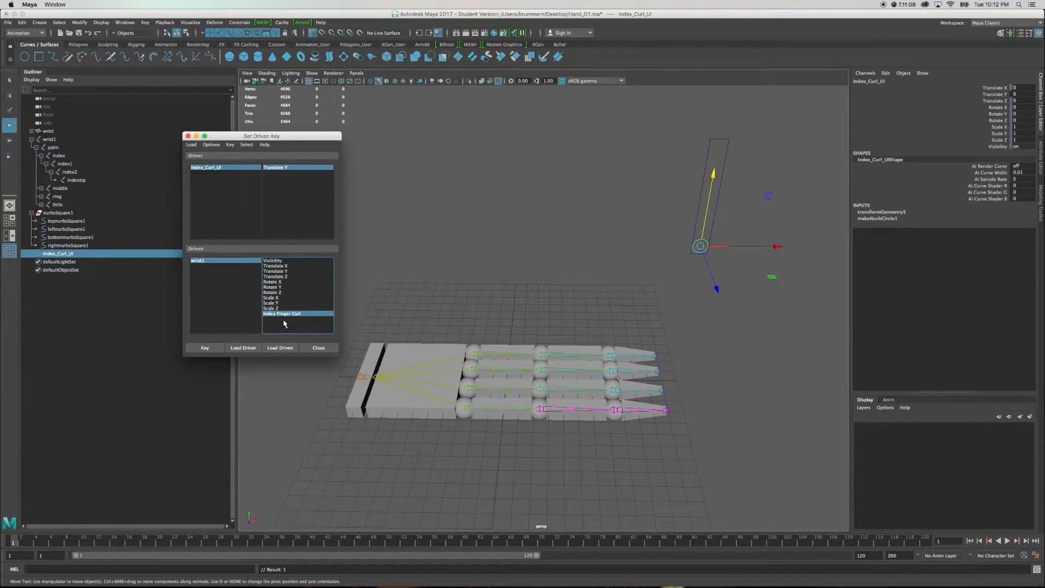
Step: Select wrist1's Index Finger Curl as the driven attribute, show its attributes, and set the driven key at curl 0
click(216, 261)
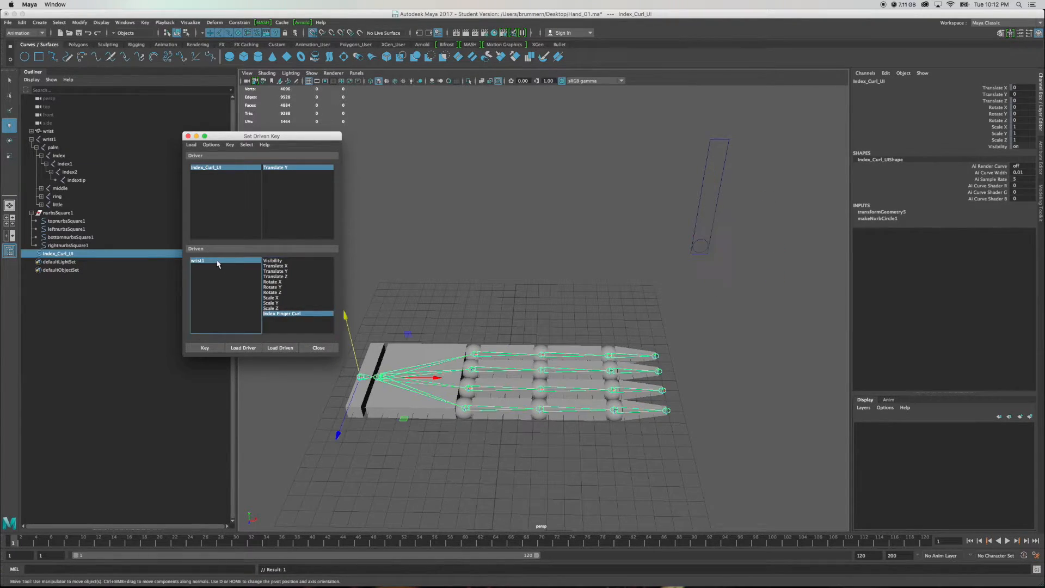
click(276, 314)
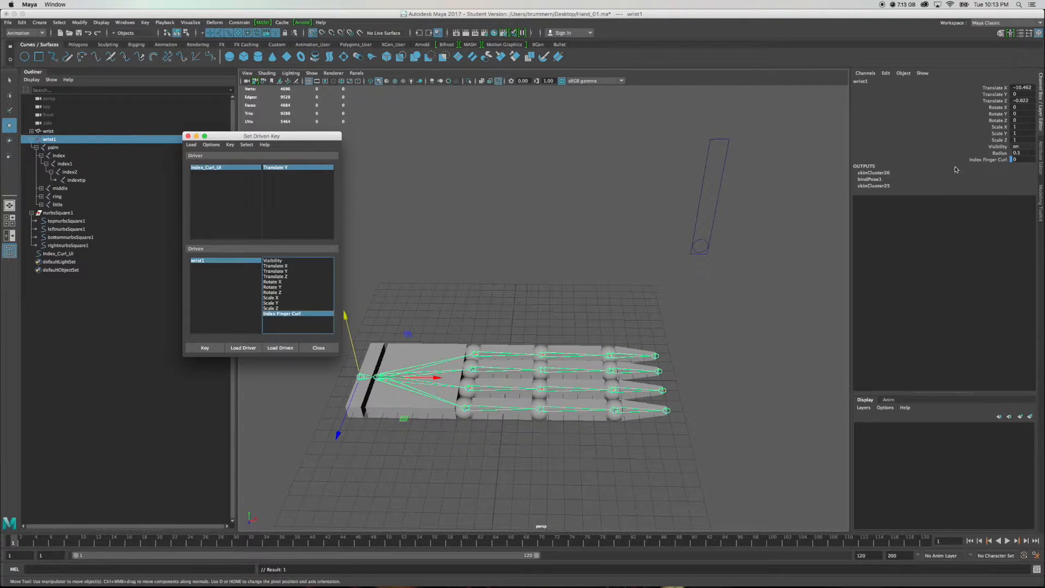
click(1042, 165)
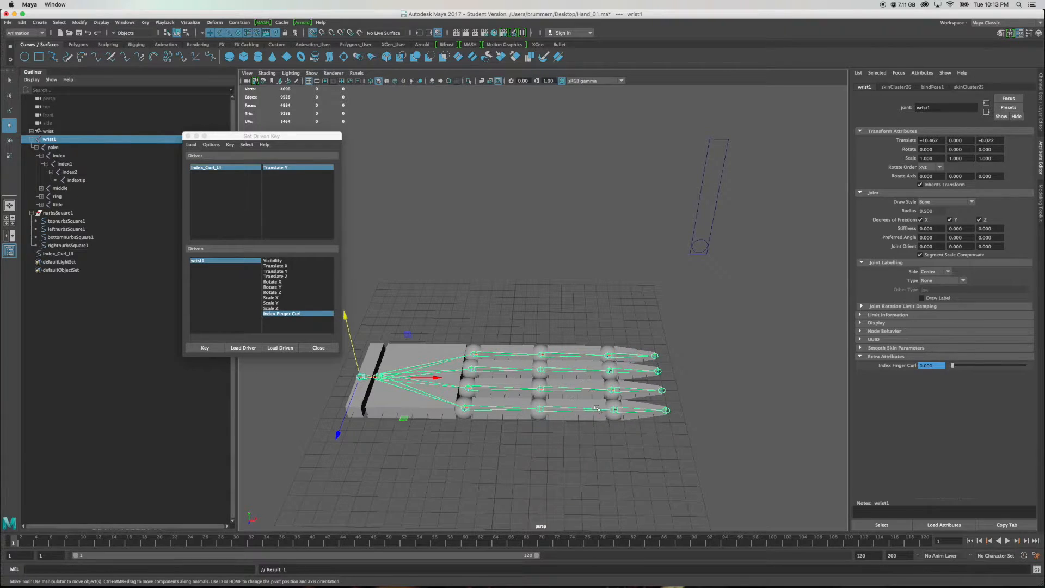
click(197, 349)
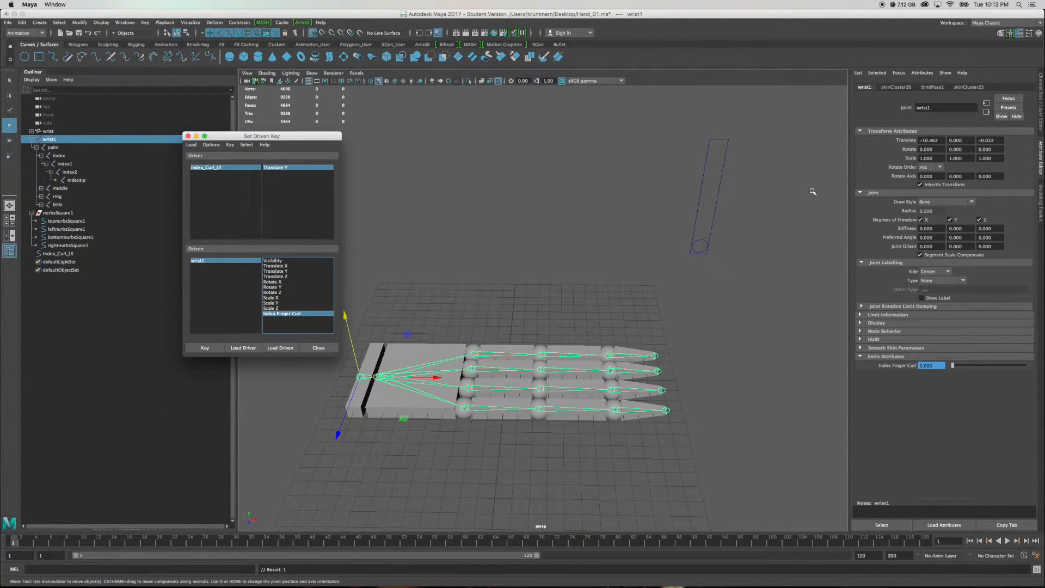
Step: Move Index_Curl_UI up to its Translate Y limit of 6 and set a driven key there
click(702, 241)
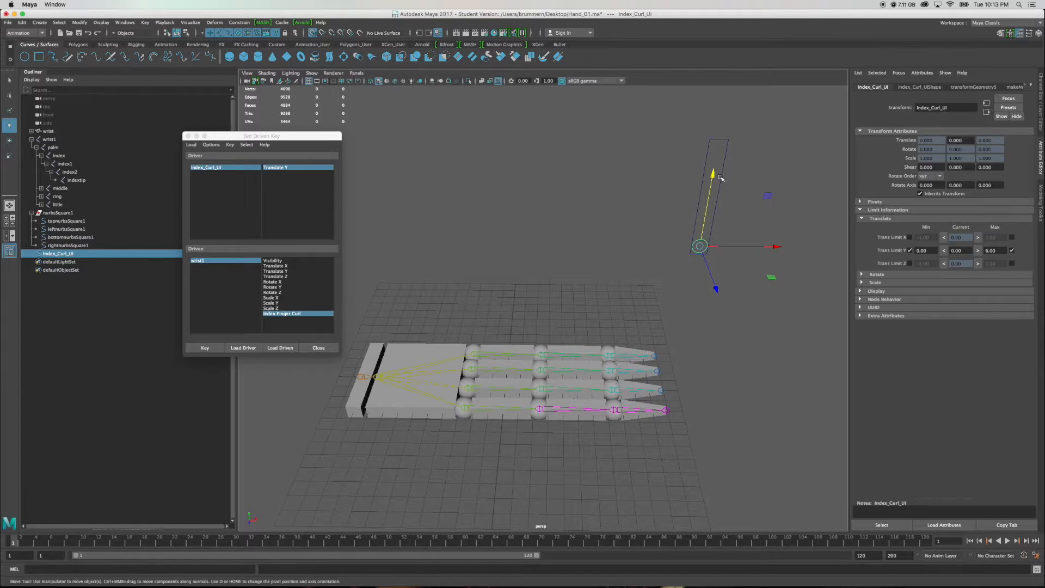
drag(712, 176, 730, 64)
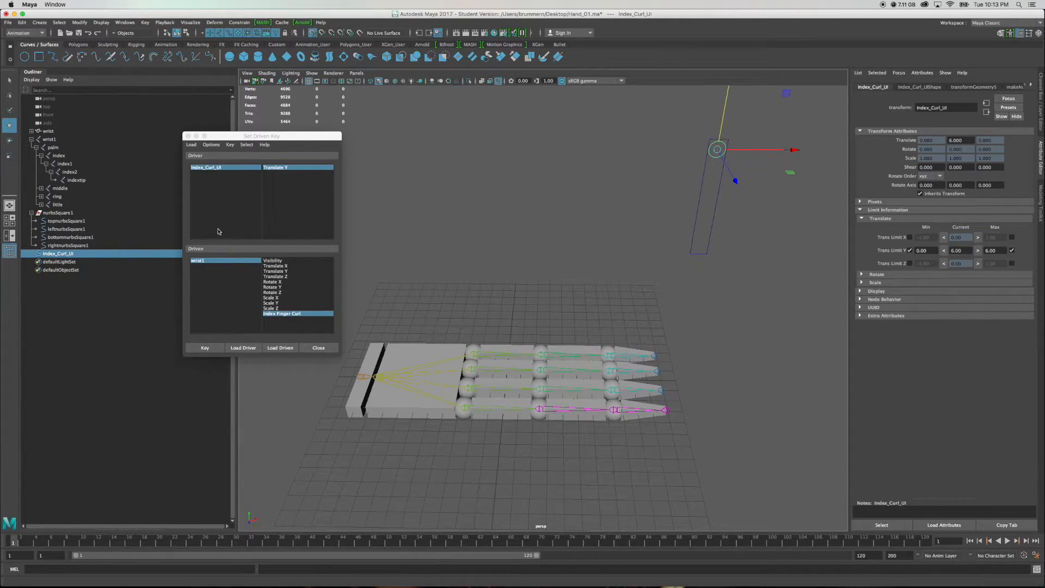
click(210, 349)
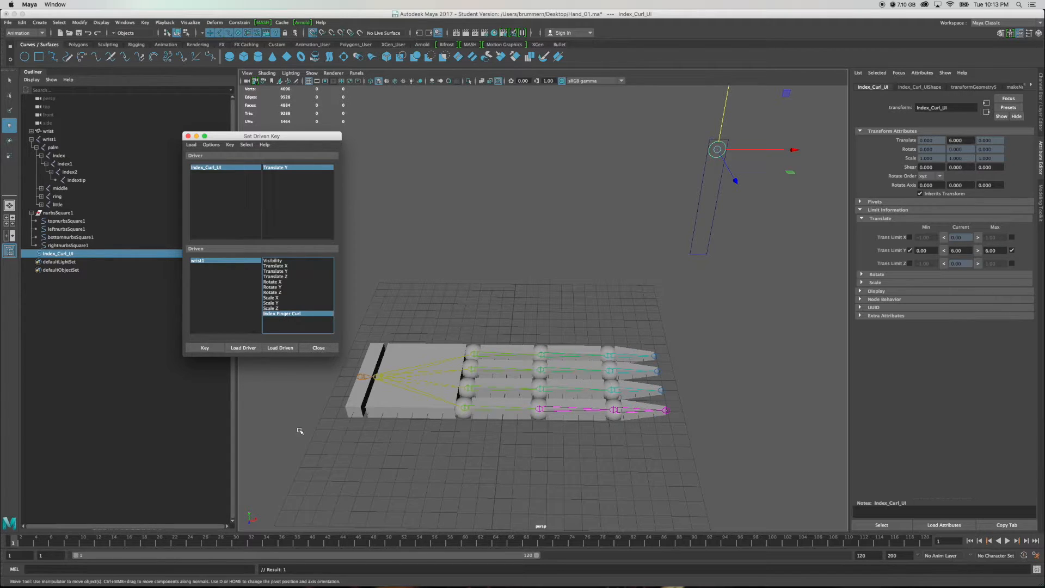
Step: Set wrist1's Index Finger Curl to 1 and set the driven key for the slider's upper limit
click(210, 261)
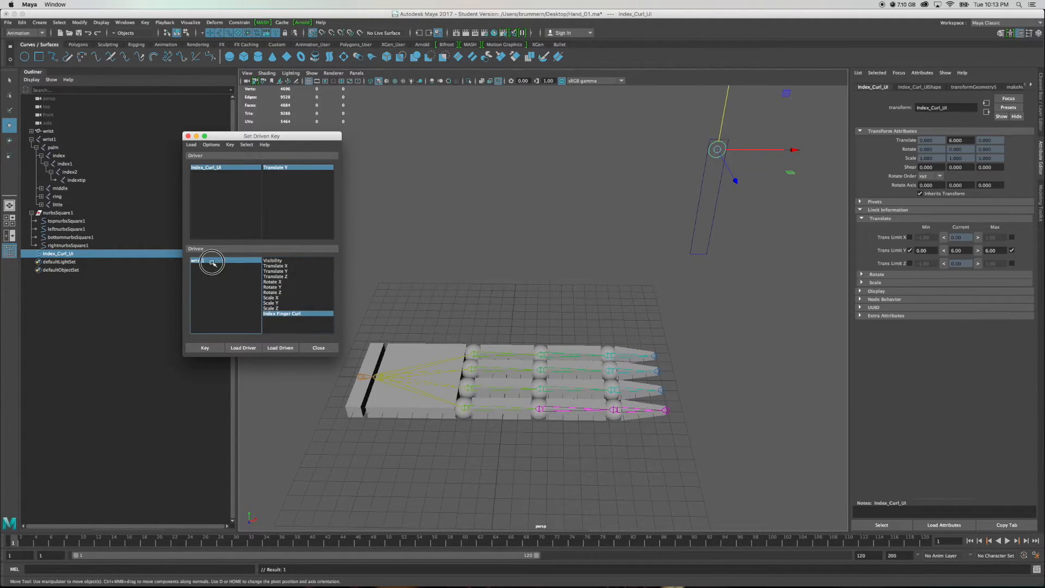
click(282, 314)
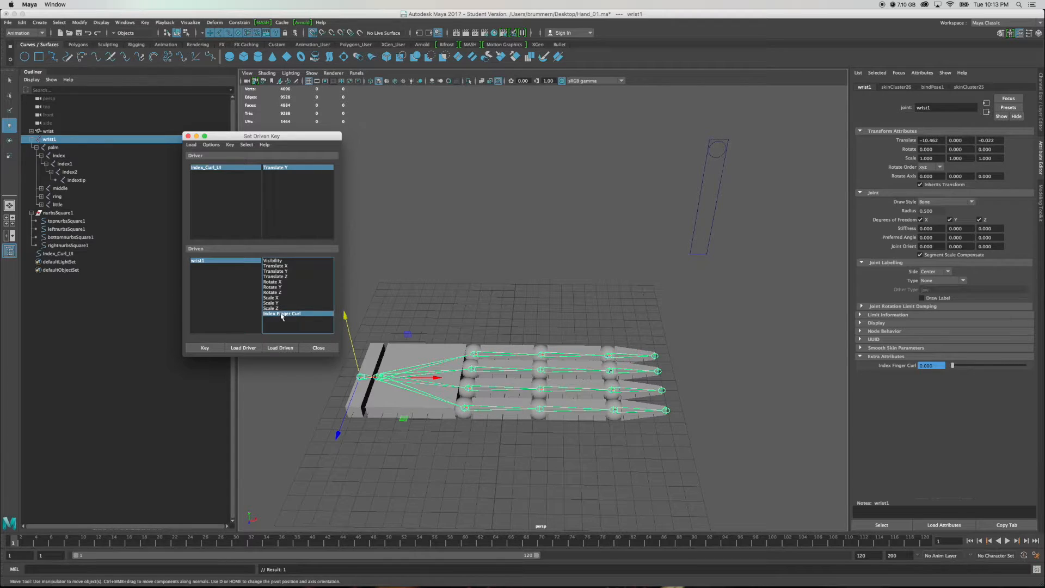
drag(953, 366, 1031, 368)
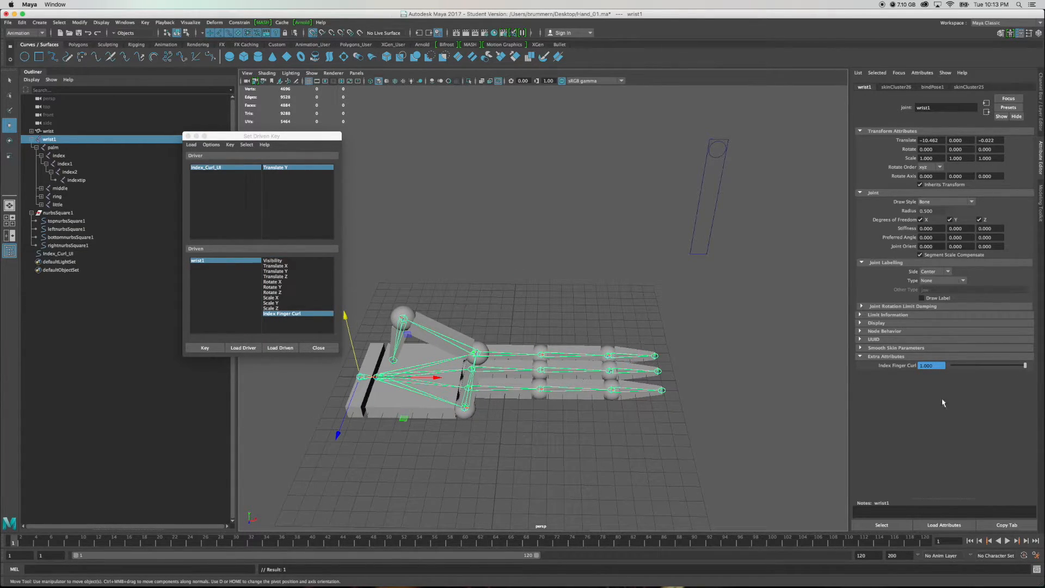
click(205, 348)
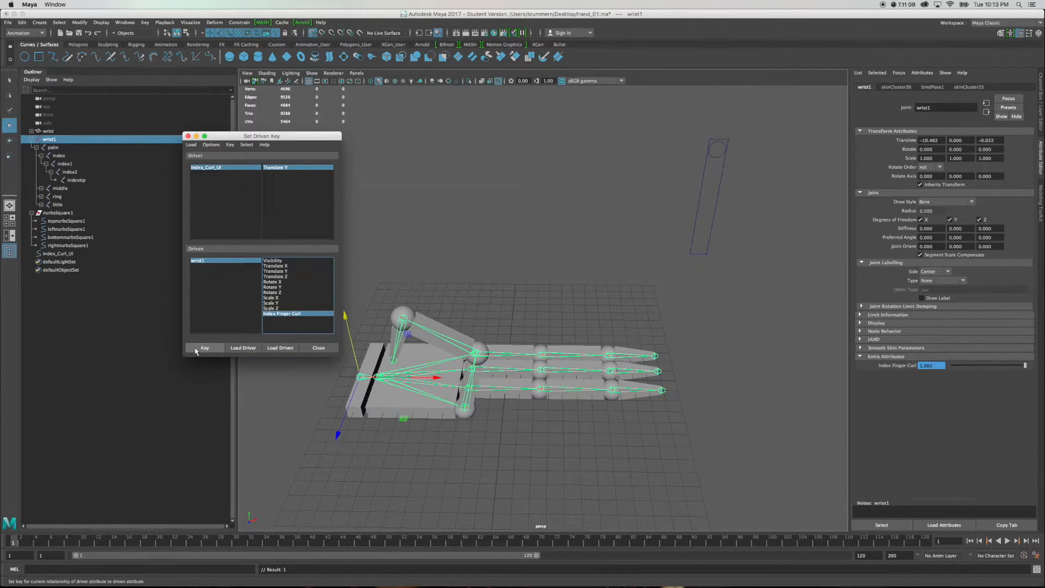
Step: Slide Index_Curl_UI through its vertical range to test the index finger curl, ending at its lower limit of 0
click(719, 158)
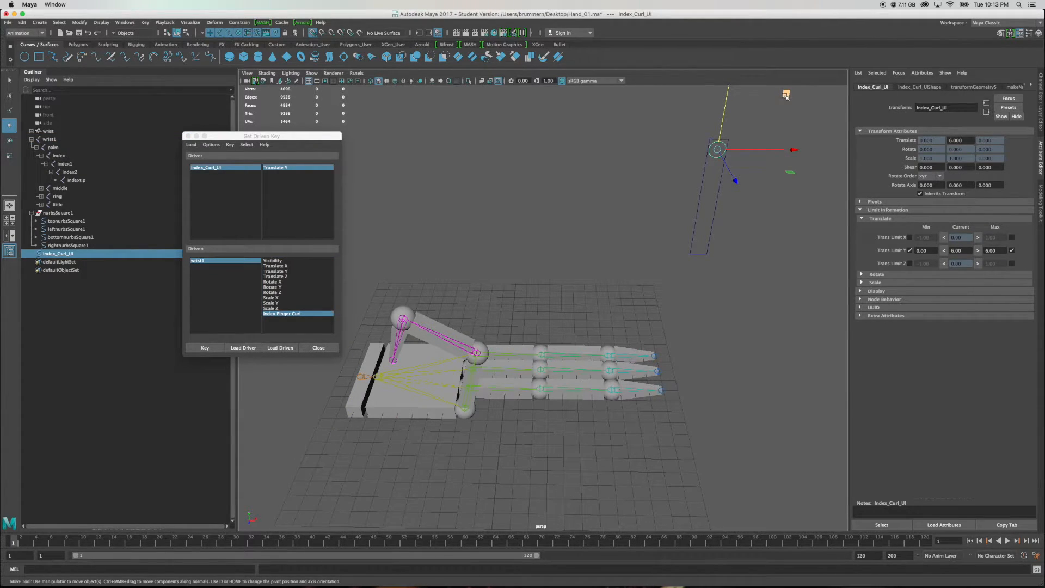
drag(786, 96, 784, 86)
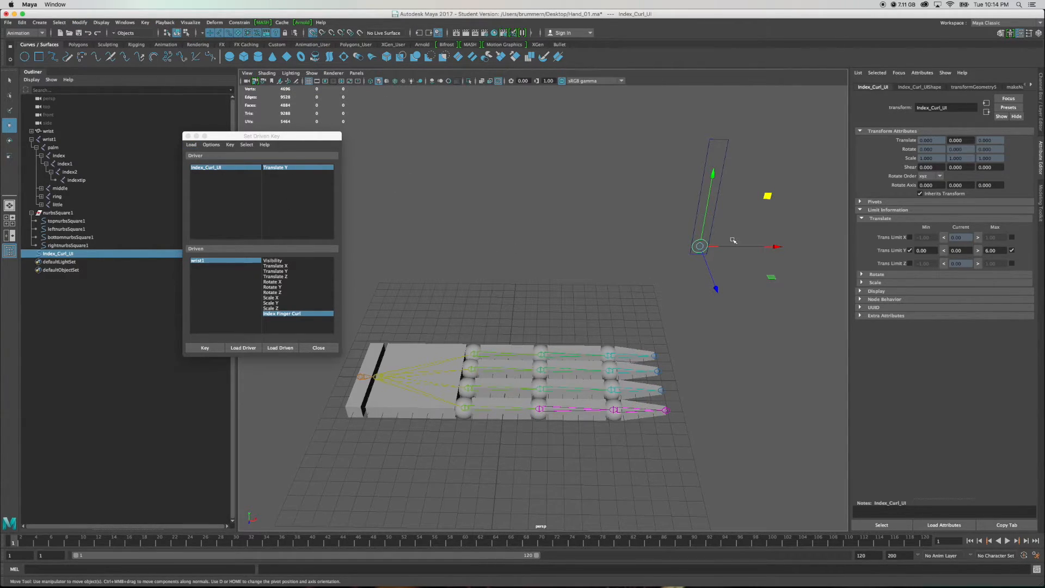
drag(713, 171, 695, 280)
drag(706, 222, 699, 246)
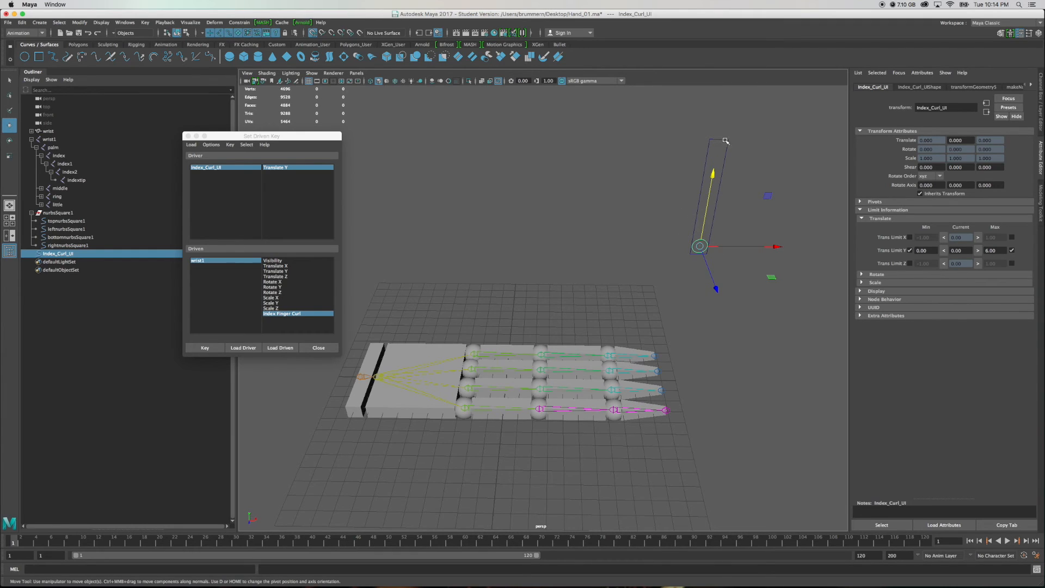